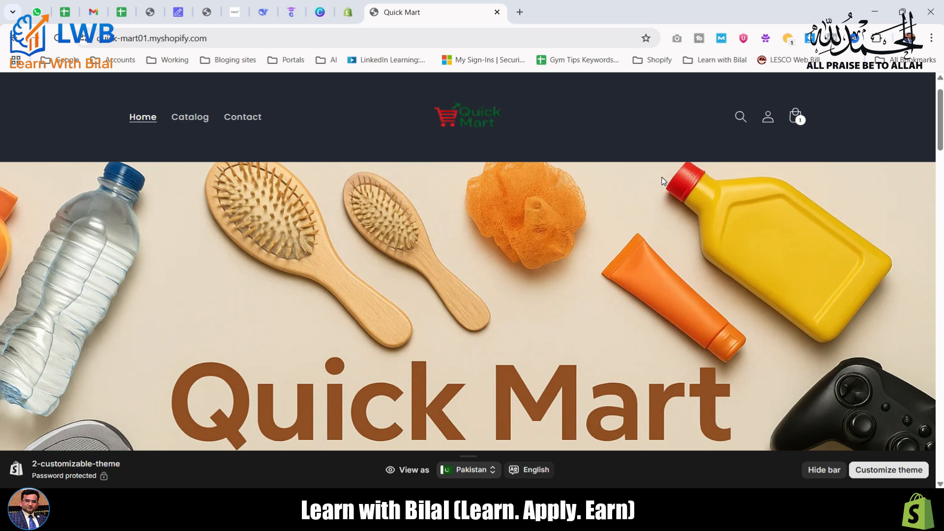
Switch to the Shopify admin and start creating an amount off products discount
{"action": "left_click", "coordinate": [355, 13]}
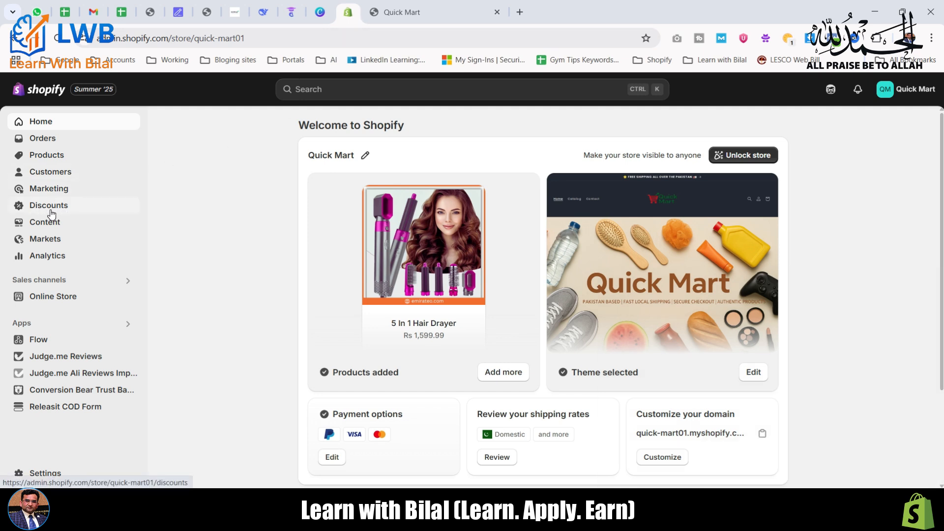
{"action": "left_click", "coordinate": [76, 211]}
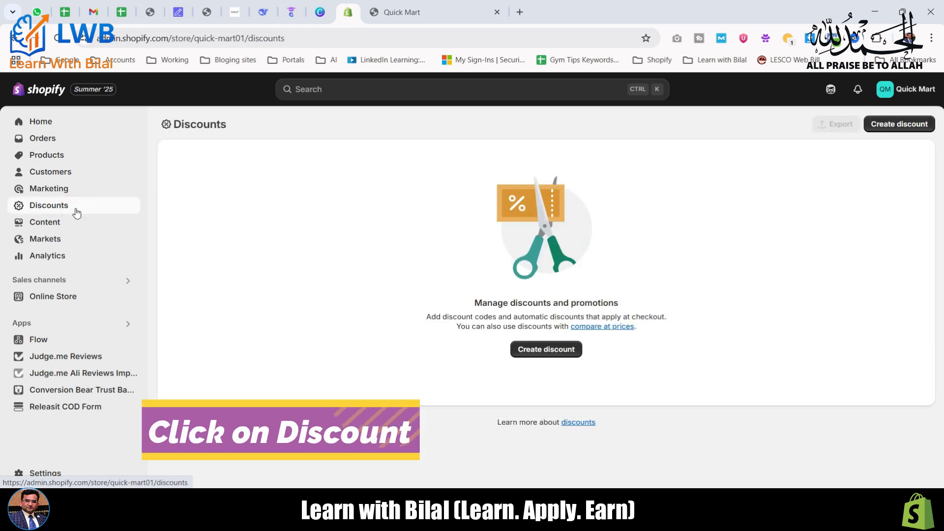
{"action": "left_click", "coordinate": [538, 359]}
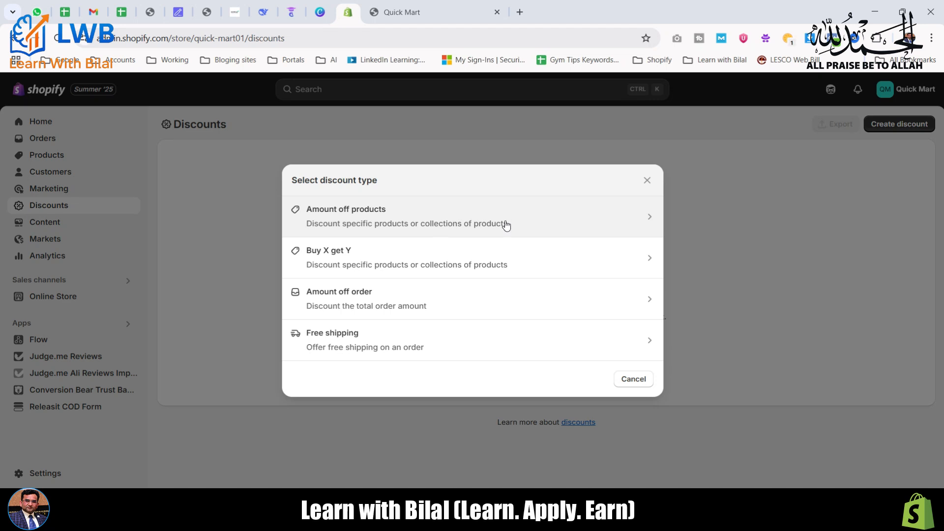
{"action": "left_click", "coordinate": [534, 223]}
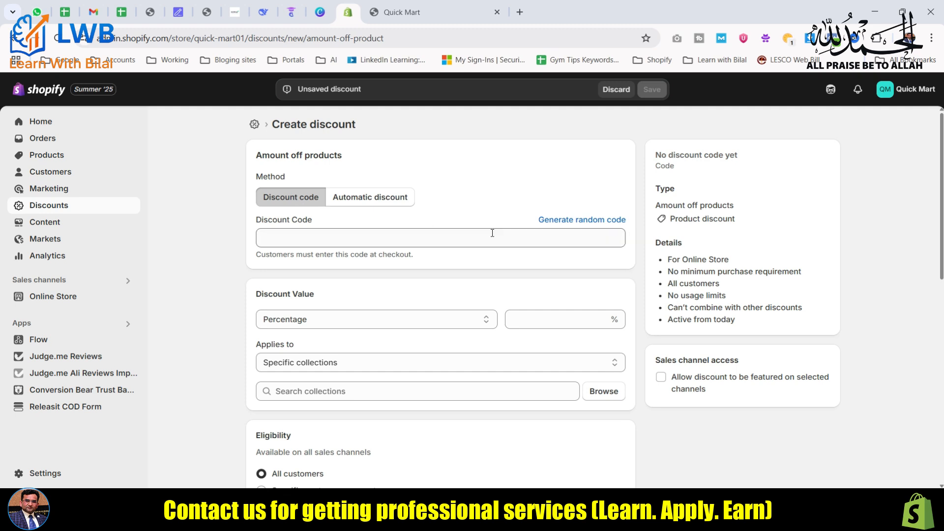
Generate a random discount code and replace it with the custom code QuickMart002
{"action": "left_click", "coordinate": [610, 222]}
{"action": "left_click_drag", "start_coordinate": [331, 237], "coordinate": [266, 239]}
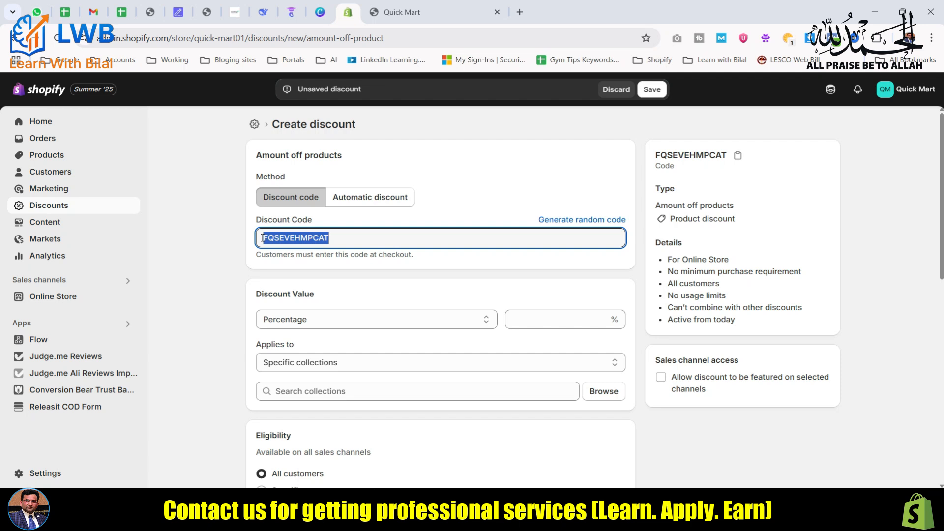
{"action": "key", "text": "BackSpace"}
{"action": "type", "text": "Qui"}
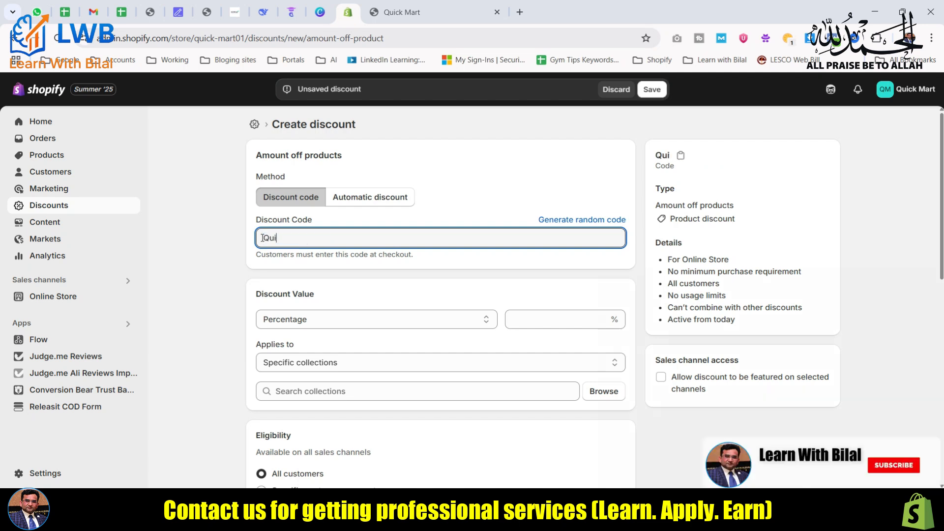
{"action": "type", "text": "ckMa"}
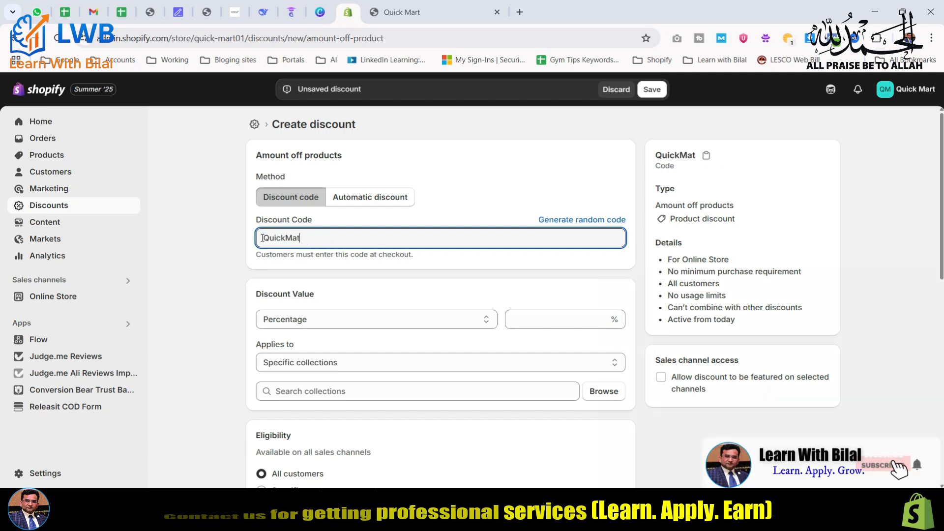
{"action": "type", "text": "rt00"}
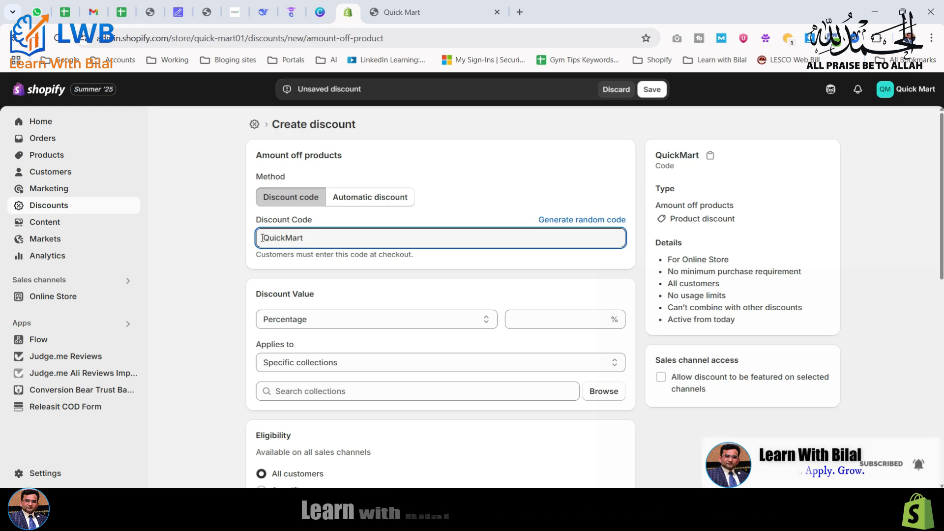
{"action": "type", "text": "2"}
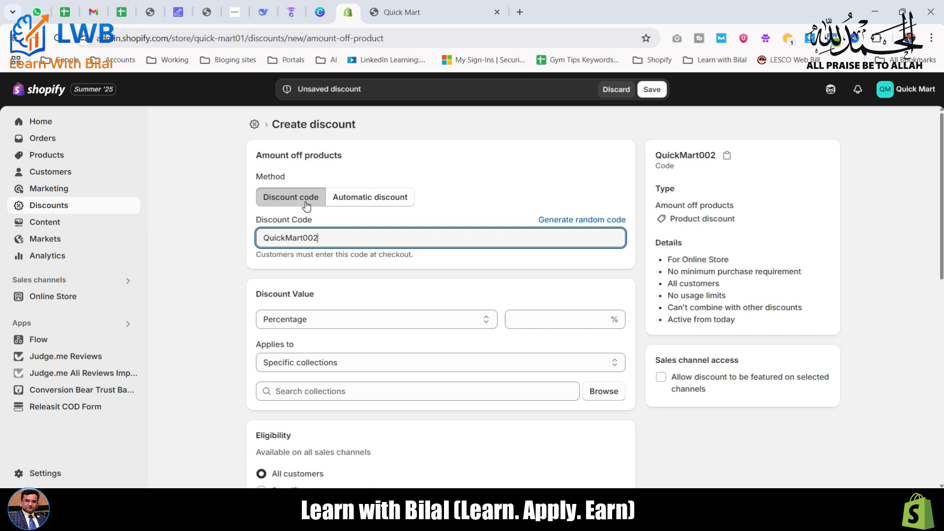
{"action": "left_click", "coordinate": [366, 205]}
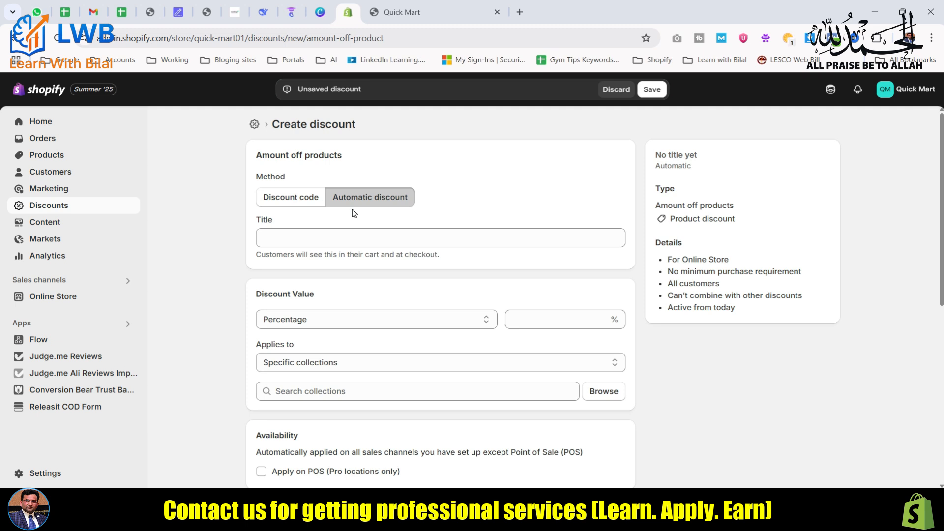
{"action": "left_click", "coordinate": [262, 237]}
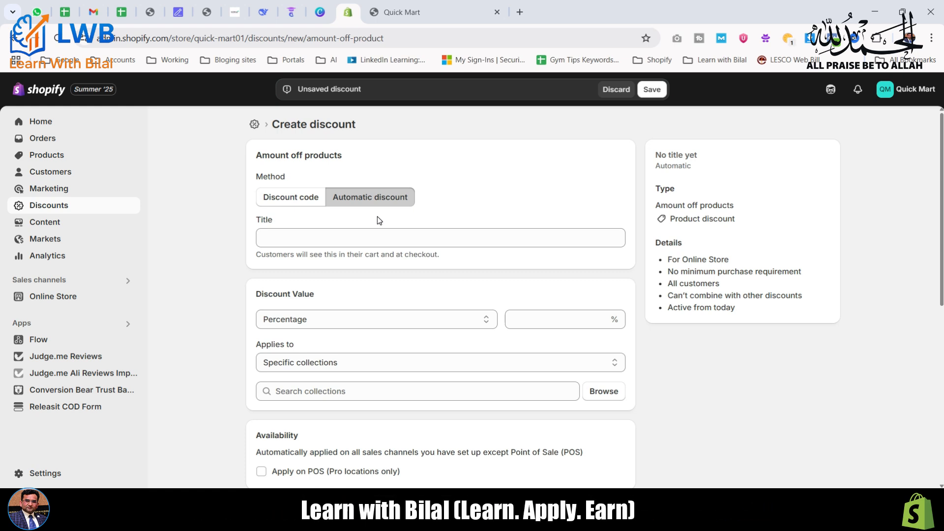
{"action": "left_click", "coordinate": [290, 198]}
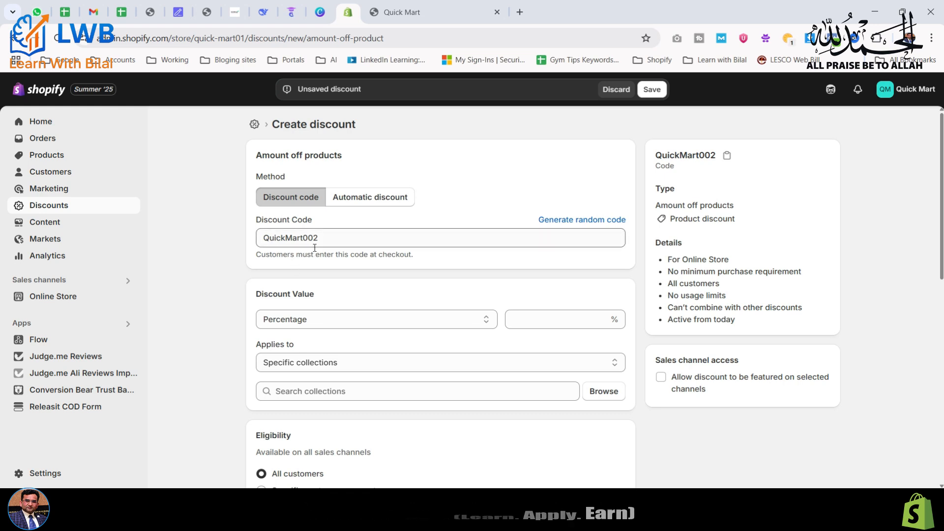
{"action": "left_click_drag", "start_coordinate": [318, 238], "coordinate": [263, 239]}
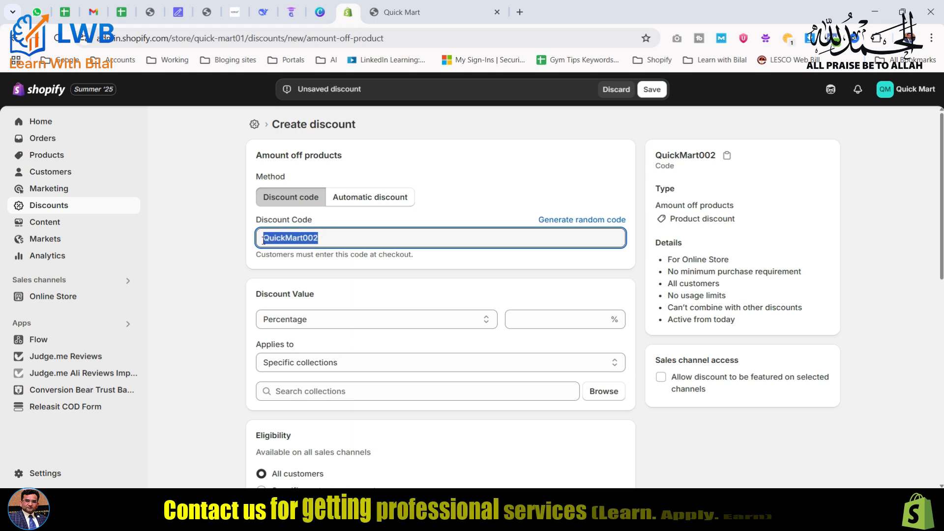
{"action": "left_click", "coordinate": [284, 270]}
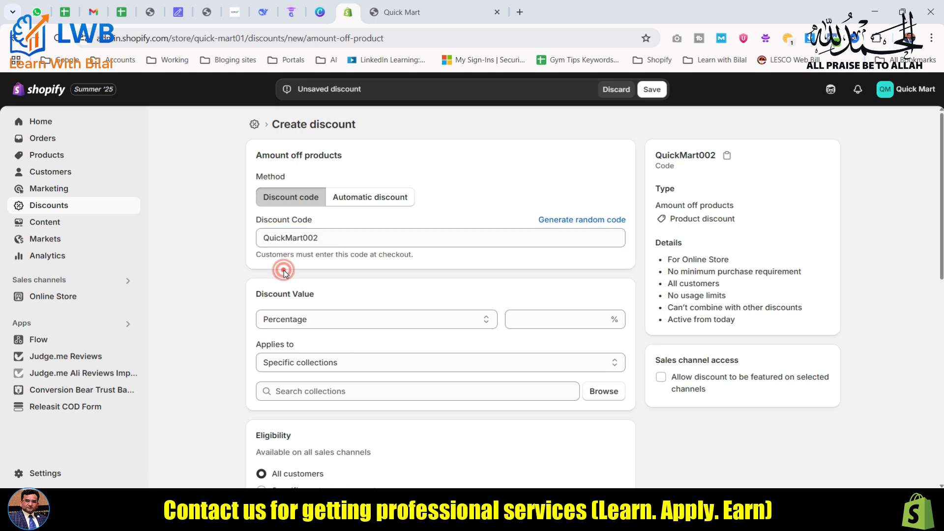
{"action": "scroll", "coordinate": [284, 271], "scroll_direction": "down", "scroll_amount": 1}
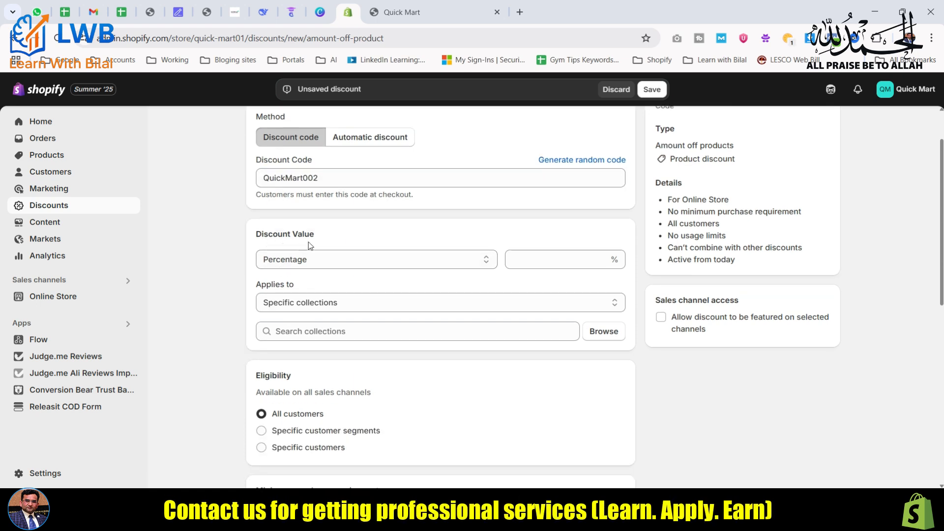
{"action": "left_click", "coordinate": [305, 266]}
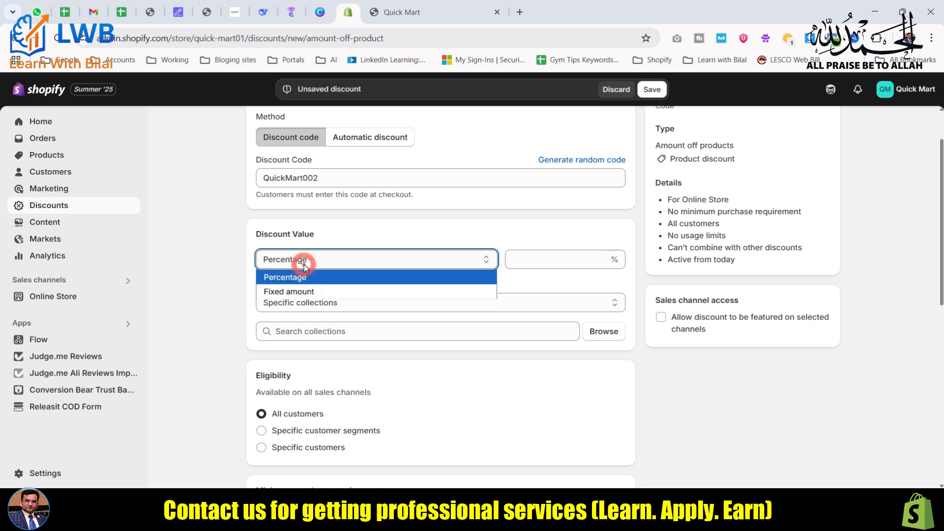
{"action": "left_click", "coordinate": [311, 290]}
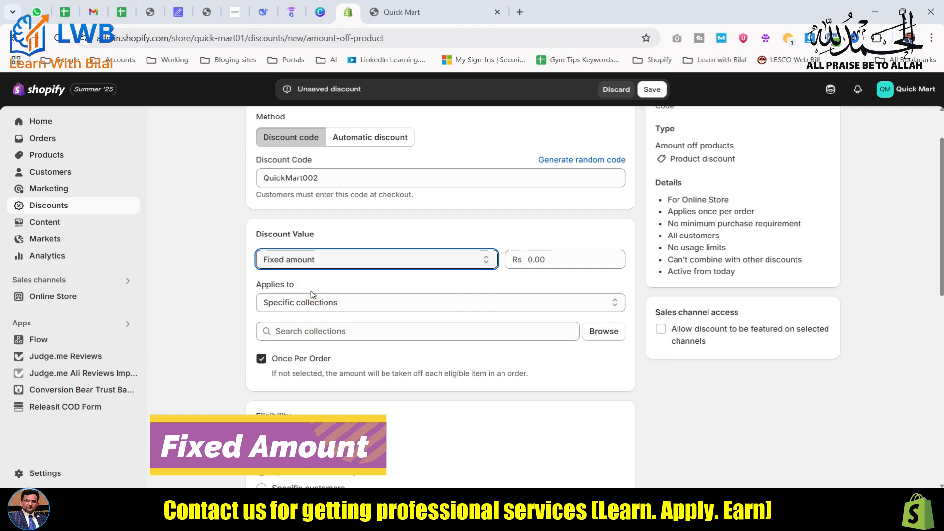
{"action": "left_click", "coordinate": [540, 264]}
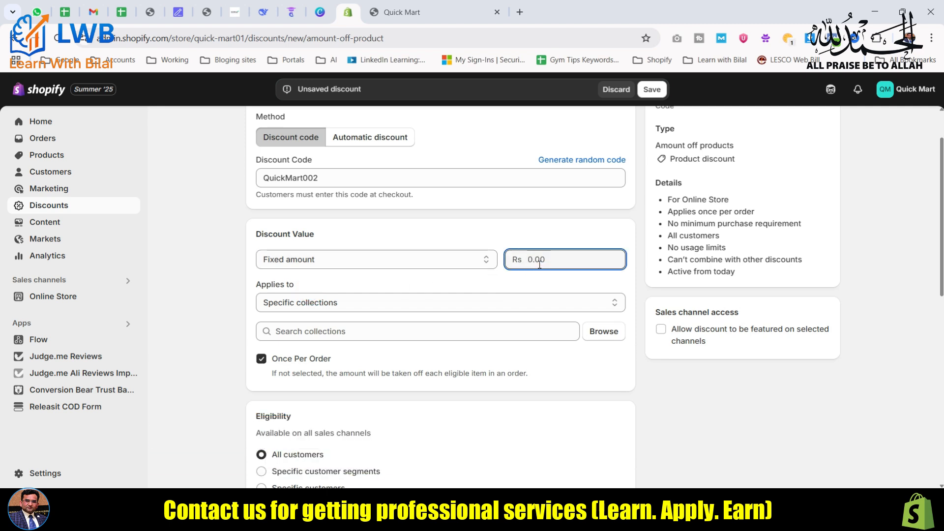
{"action": "left_click", "coordinate": [338, 259]}
{"action": "left_click", "coordinate": [314, 279]}
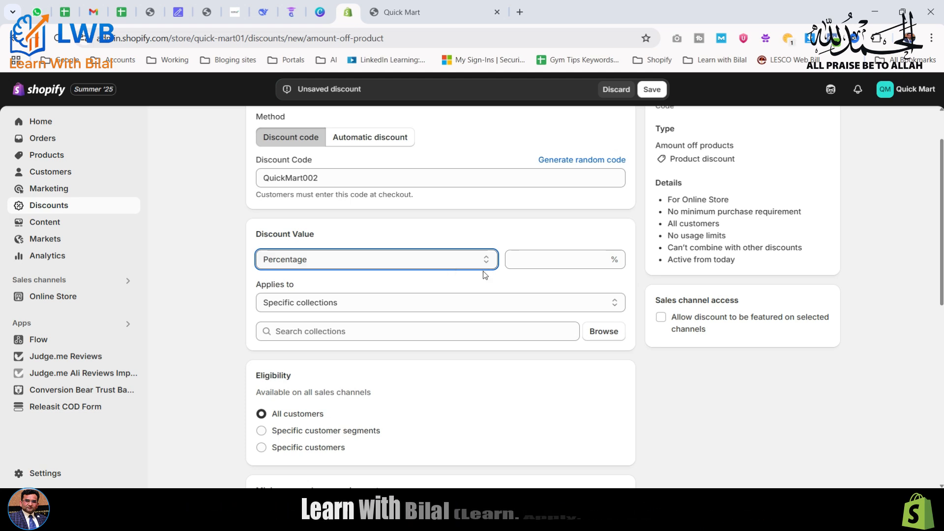
Set the discount percentage to 10% and apply it to the specific product Aura Watch
{"action": "left_click", "coordinate": [514, 260]}
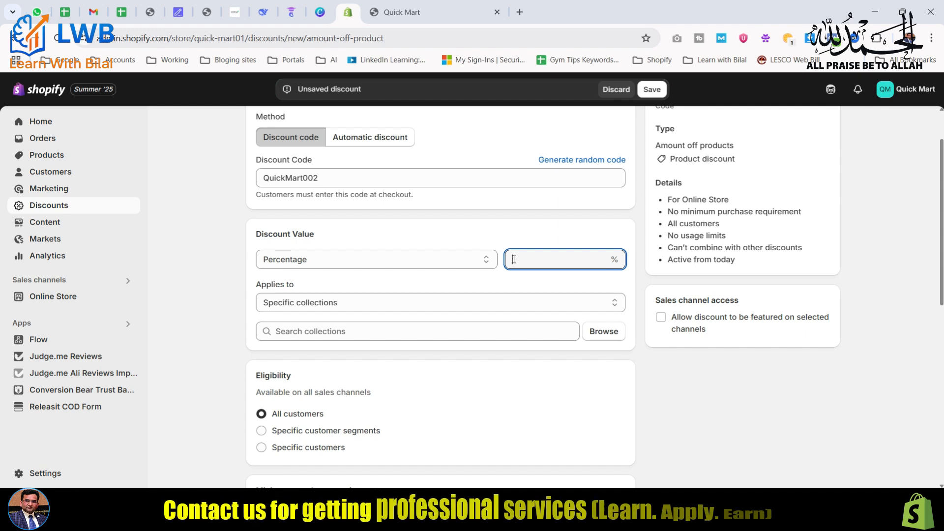
{"action": "type", "text": "10"}
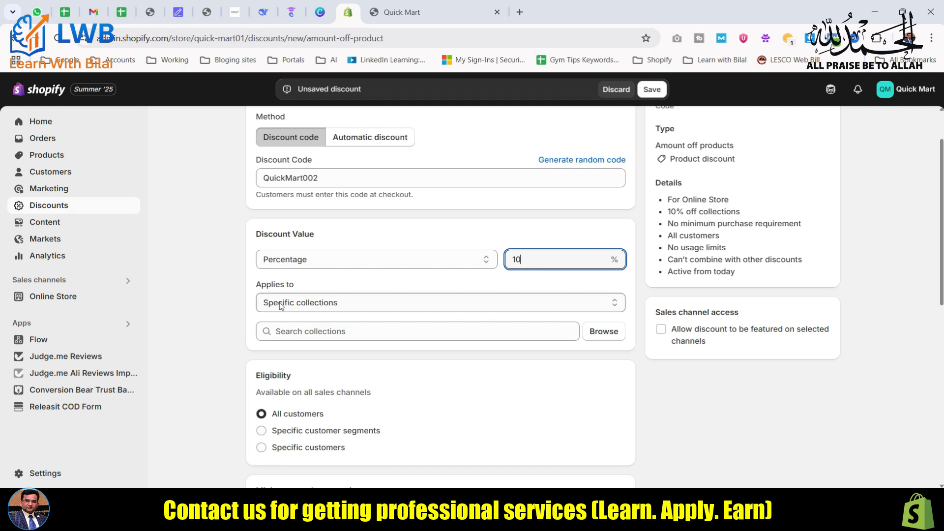
{"action": "left_click", "coordinate": [326, 304]}
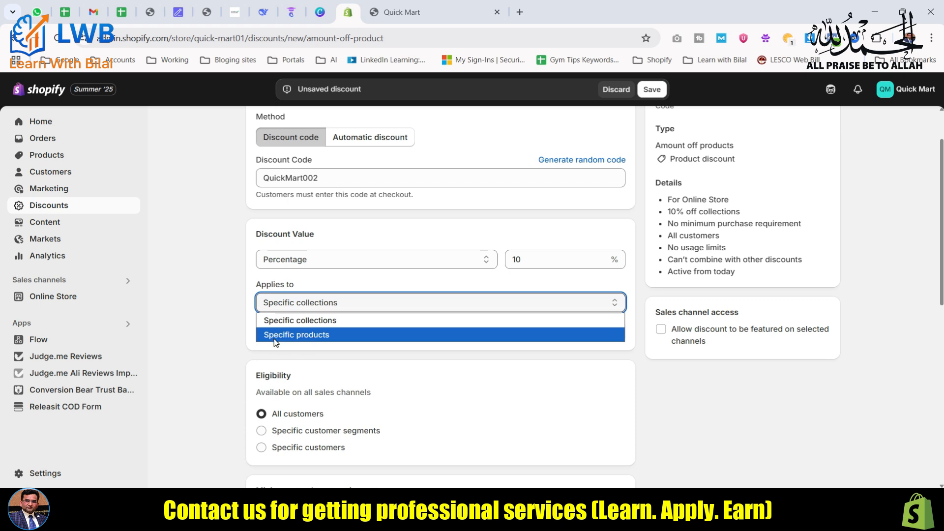
{"action": "left_click", "coordinate": [321, 336]}
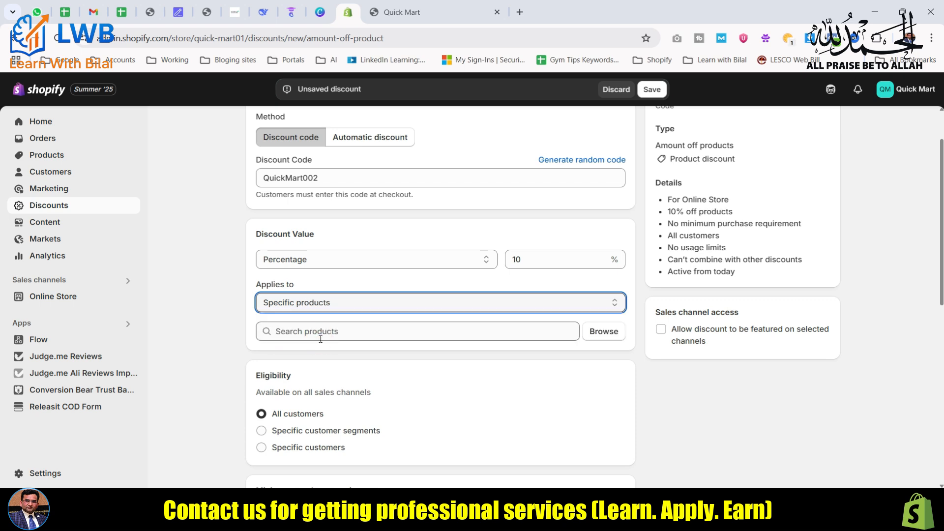
{"action": "left_click", "coordinate": [604, 332]}
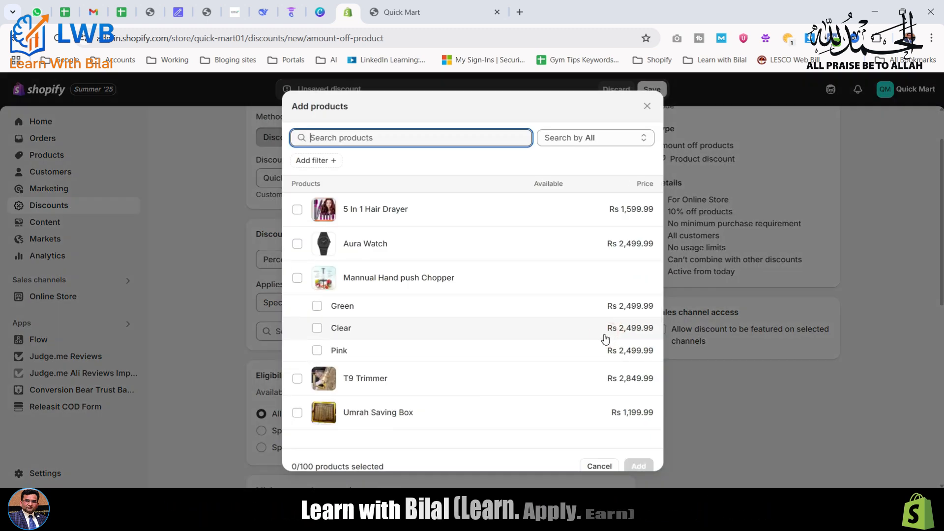
{"action": "left_click", "coordinate": [349, 246]}
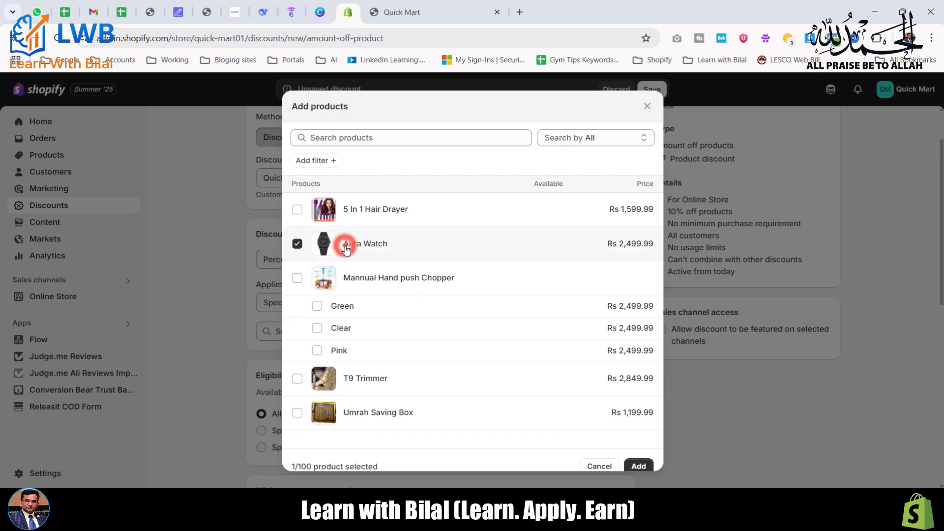
{"action": "left_click", "coordinate": [638, 466]}
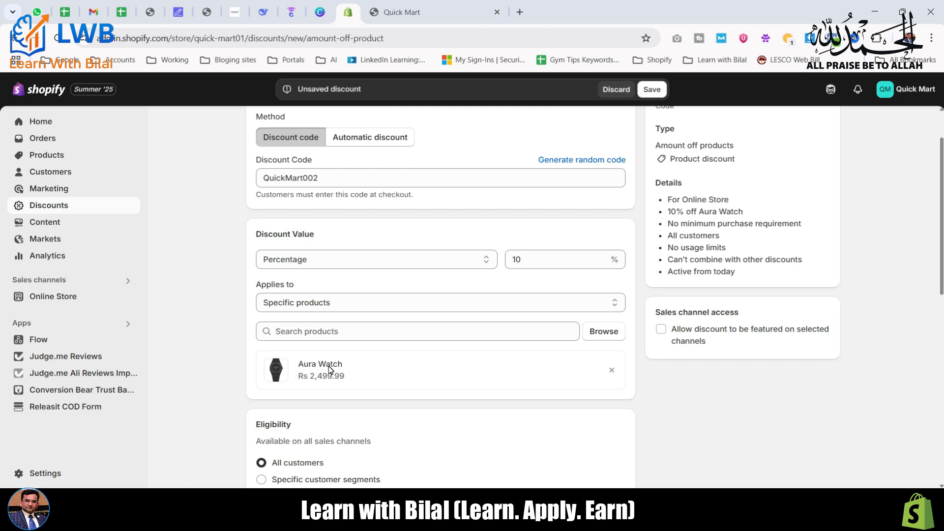
{"action": "scroll", "coordinate": [352, 356], "scroll_direction": "down", "scroll_amount": 4}
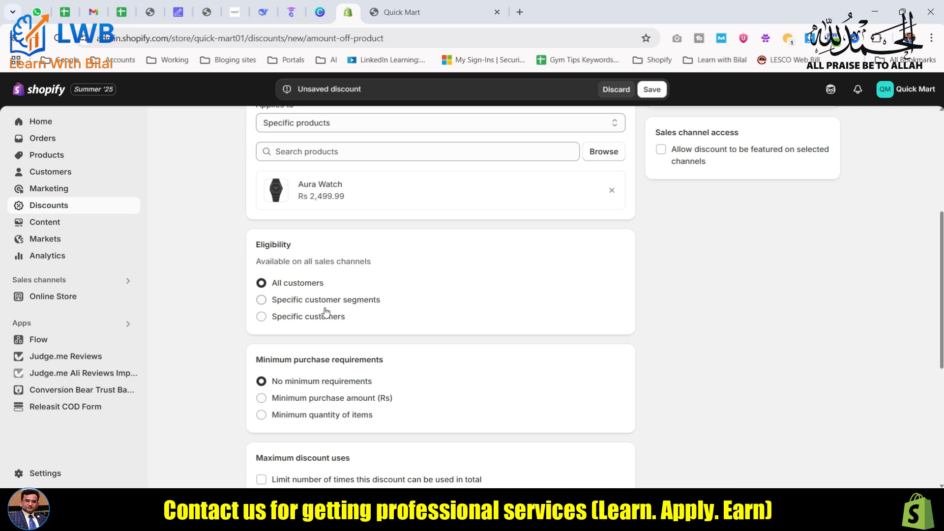
{"action": "left_click", "coordinate": [261, 317]}
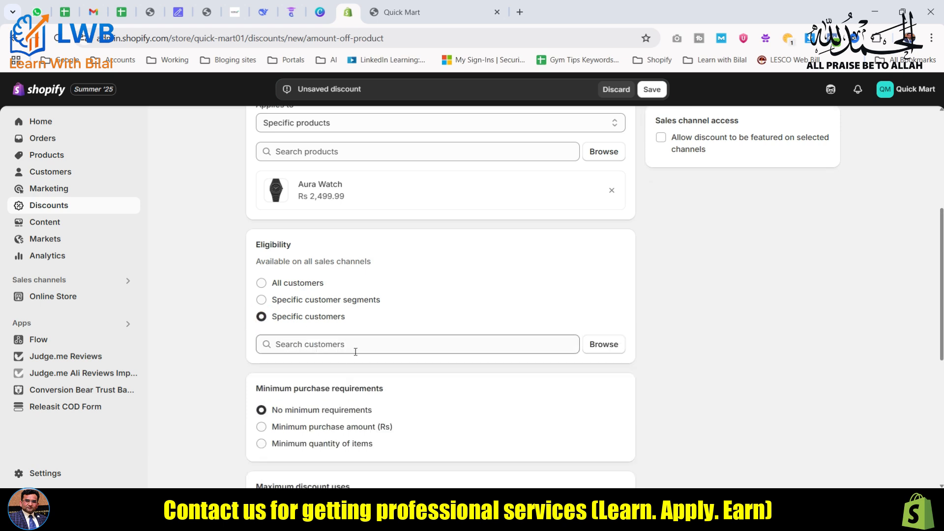
{"action": "left_click", "coordinate": [604, 345]}
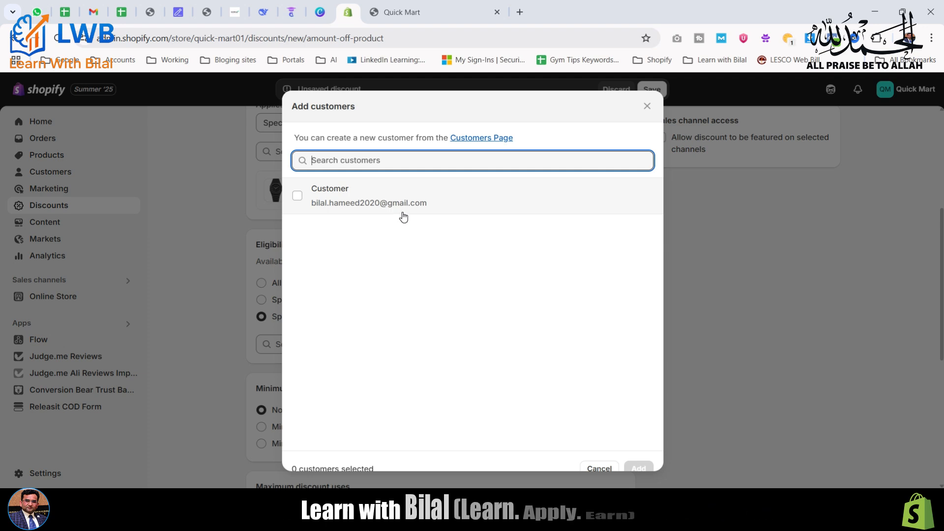
{"action": "left_click", "coordinate": [648, 106]}
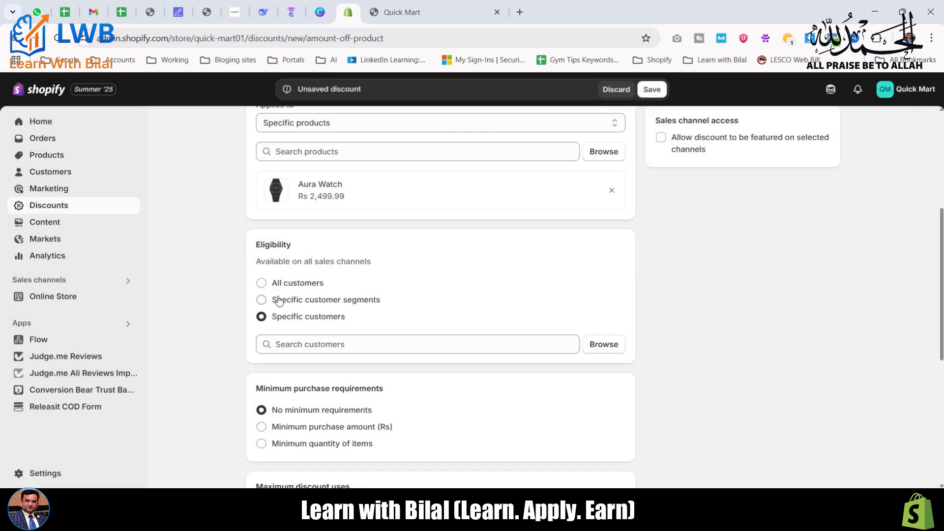
{"action": "left_click", "coordinate": [295, 287]}
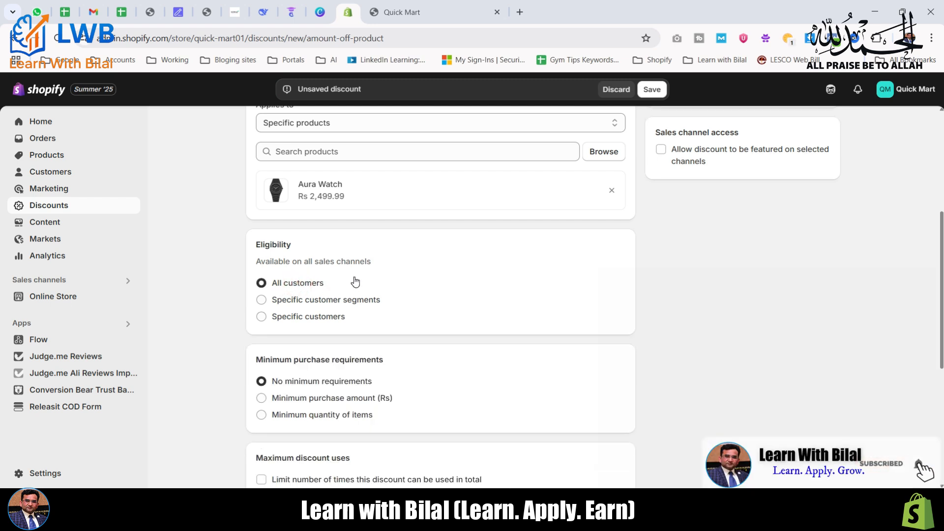
Set the minimum purchase requirement to a minimum purchase amount of Rs 2000
{"action": "scroll", "coordinate": [354, 280], "scroll_direction": "down", "scroll_amount": 2}
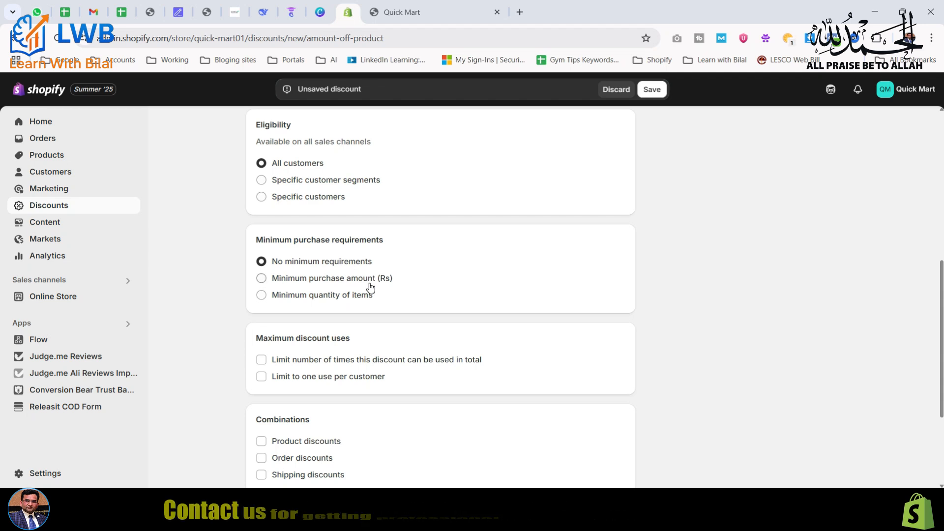
{"action": "left_click", "coordinate": [261, 278]}
{"action": "left_click", "coordinate": [301, 295]}
{"action": "type", "text": "2000"}
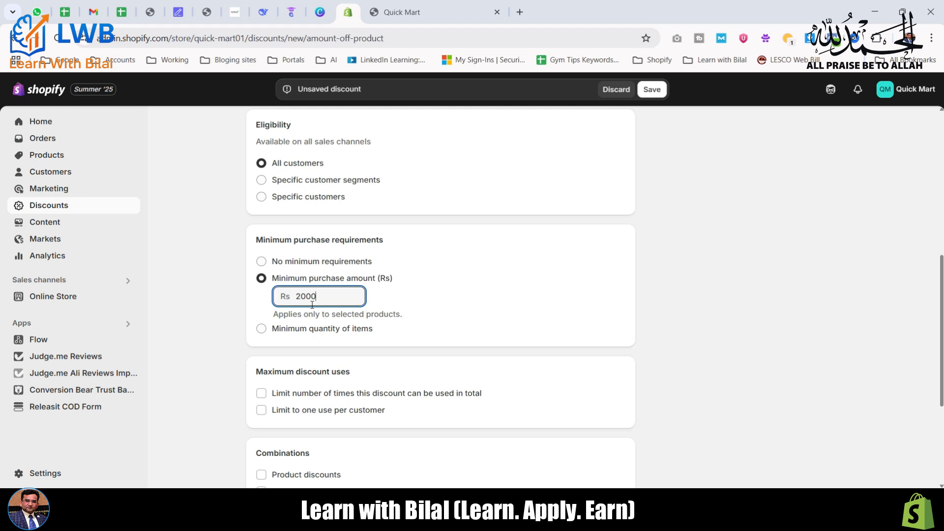
Set the minimum purchase requirement to a minimum quantity of 10 items
{"action": "left_click", "coordinate": [259, 330]}
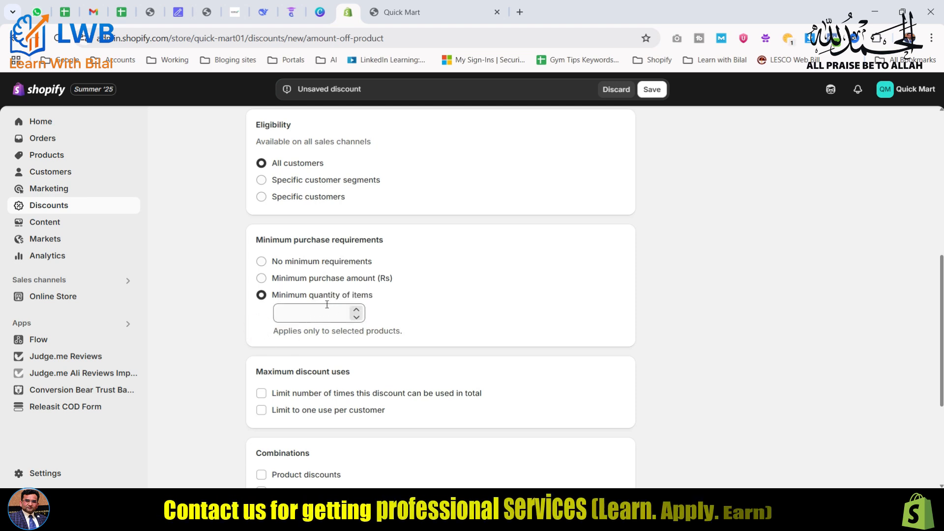
{"action": "left_click", "coordinate": [298, 316]}
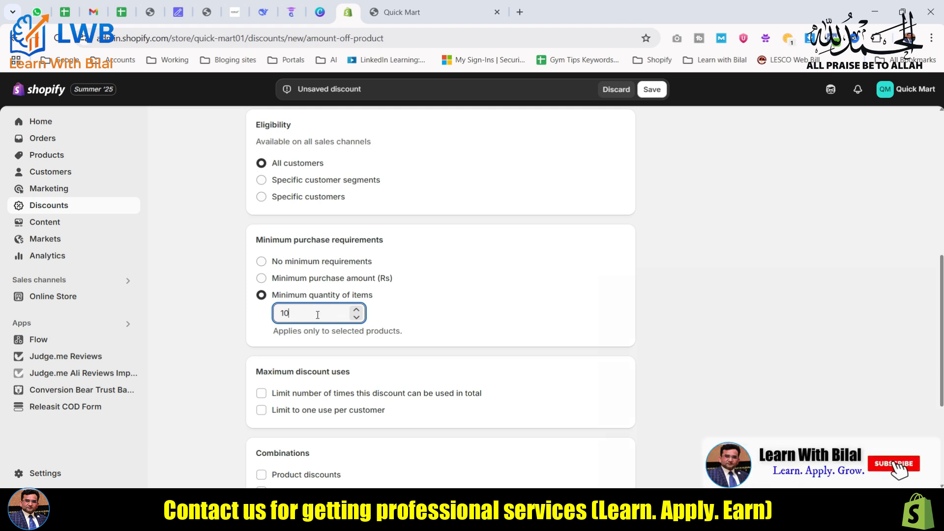
Try a minimum quantity of 50 items and switch the purchase requirement back to No minimum requirements
{"action": "key", "text": "BackSpace"}
{"action": "key", "text": "BackSpace"}
{"action": "type", "text": "50"}
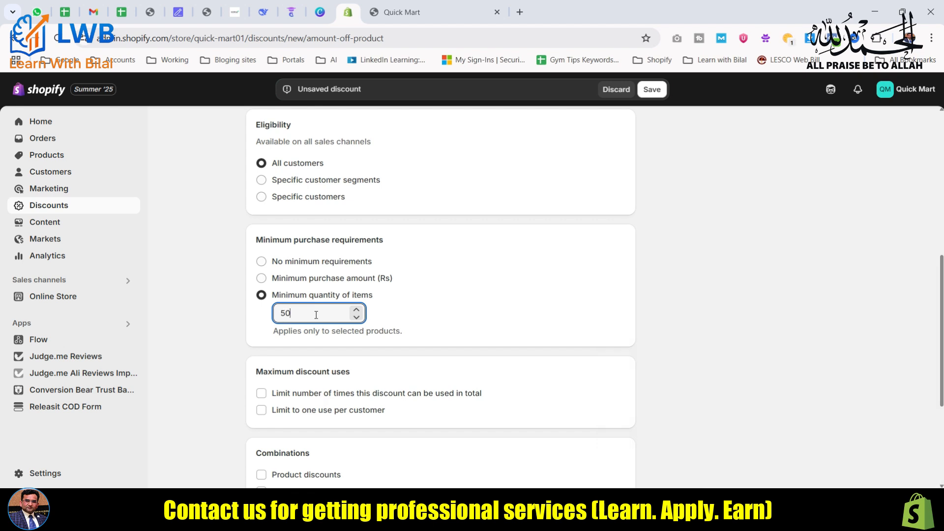
{"action": "left_click", "coordinate": [261, 265]}
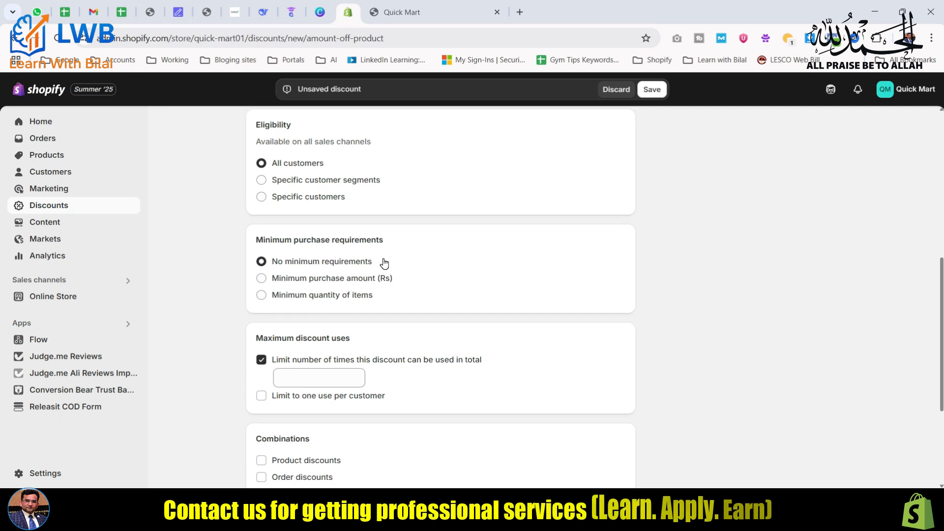
Limit the discount to 20 total uses and to one use per customer
{"action": "scroll", "coordinate": [383, 260], "scroll_direction": "down", "scroll_amount": 1}
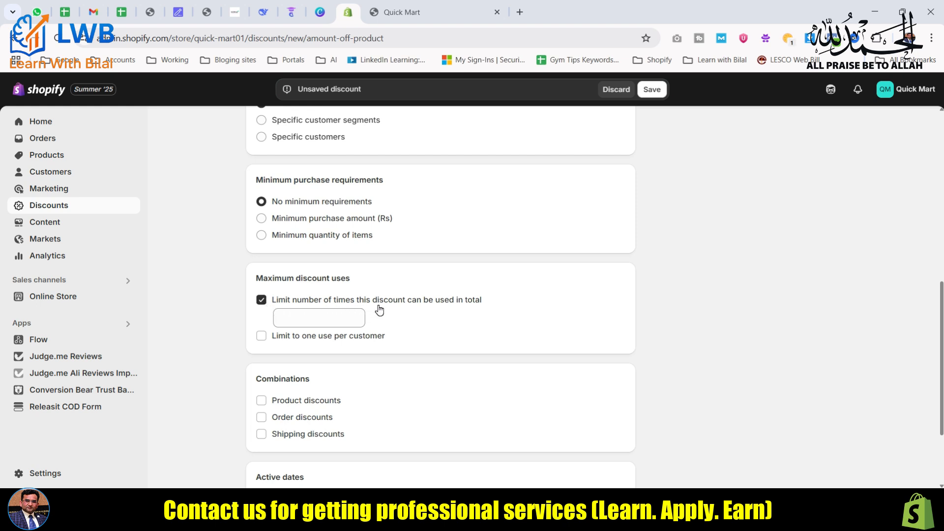
{"action": "left_click", "coordinate": [319, 315]}
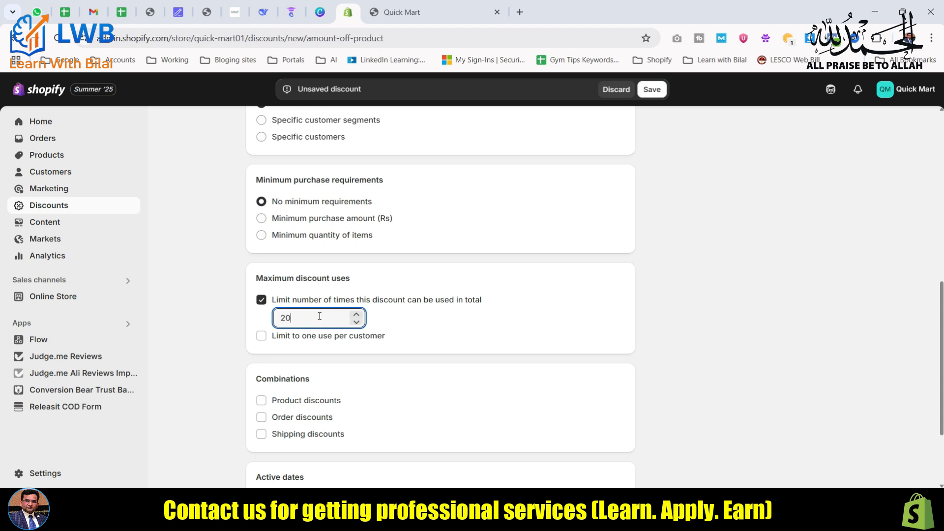
{"action": "left_click", "coordinate": [232, 290]}
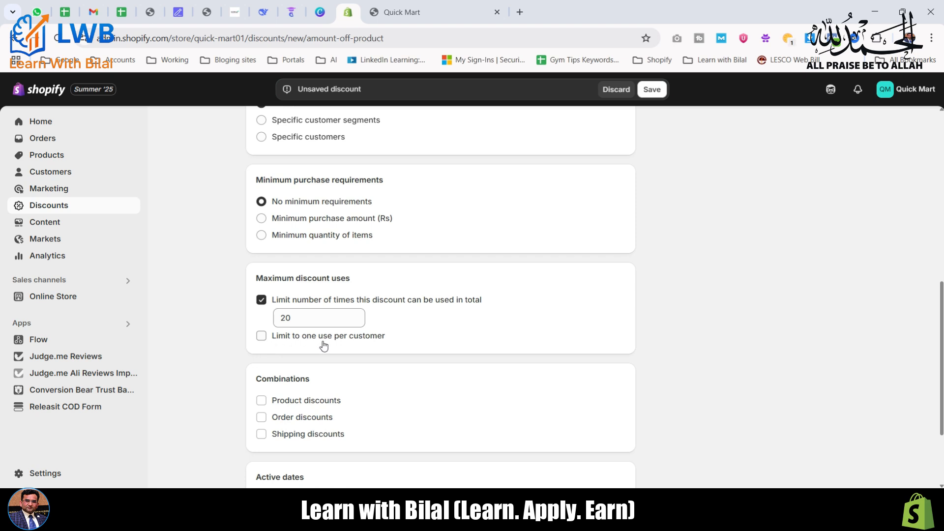
{"action": "left_click", "coordinate": [260, 338]}
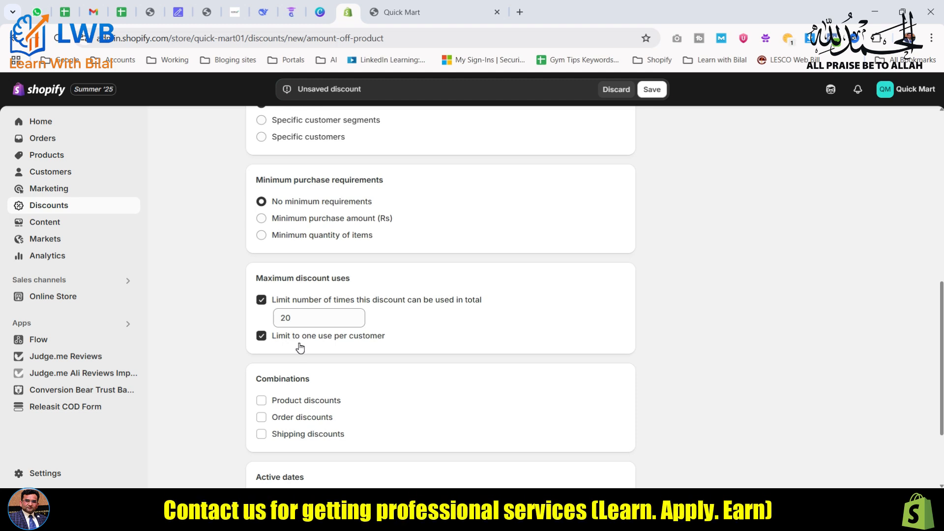
Enable an end date for the discount and set it to 2025-08-10
{"action": "scroll", "coordinate": [300, 348], "scroll_direction": "down", "scroll_amount": 3}
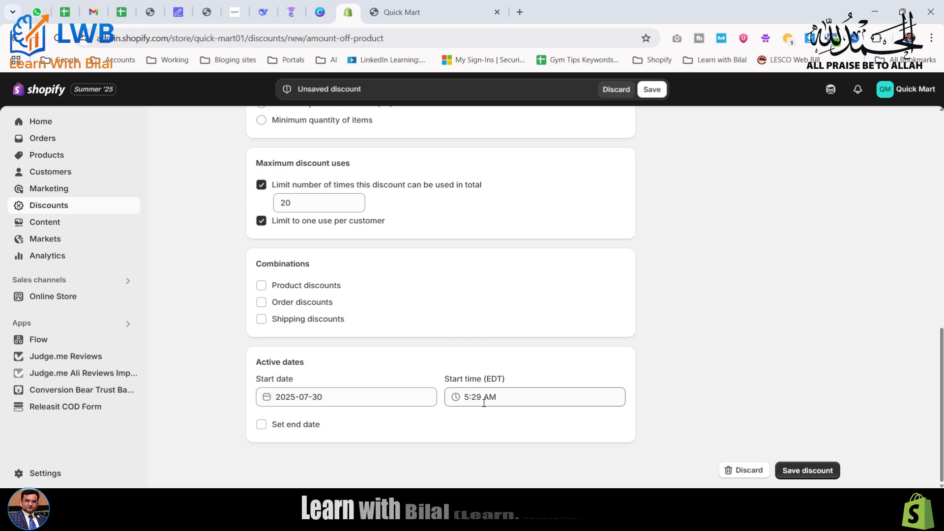
{"action": "left_click", "coordinate": [261, 426]}
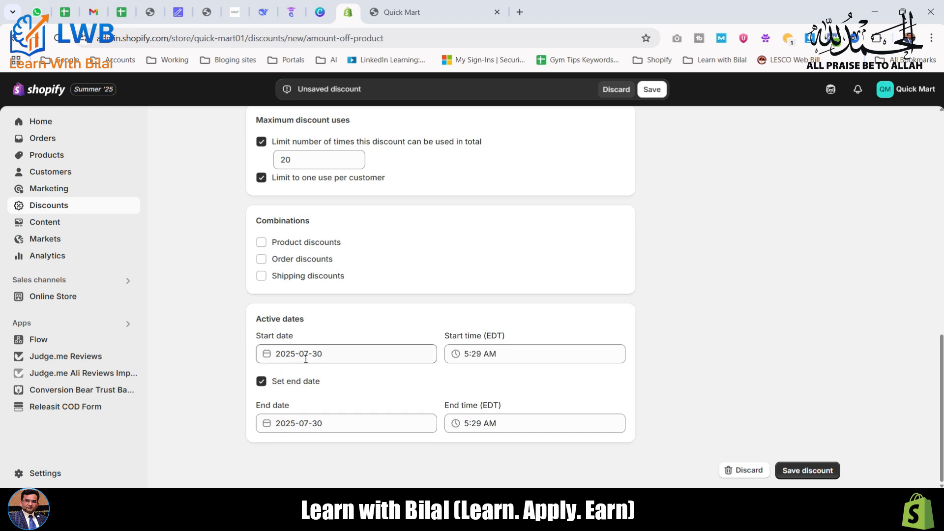
{"action": "left_click_drag", "start_coordinate": [323, 357], "coordinate": [274, 357]}
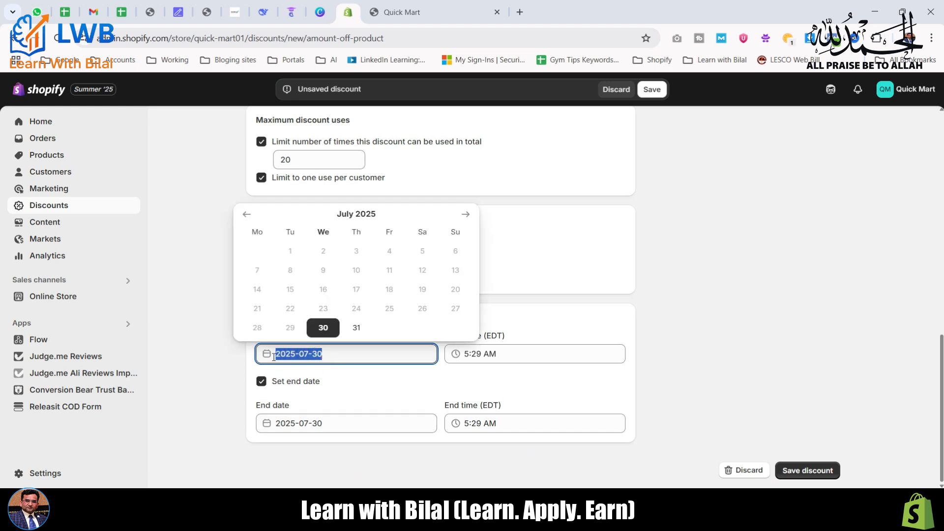
{"action": "left_click", "coordinate": [240, 370]}
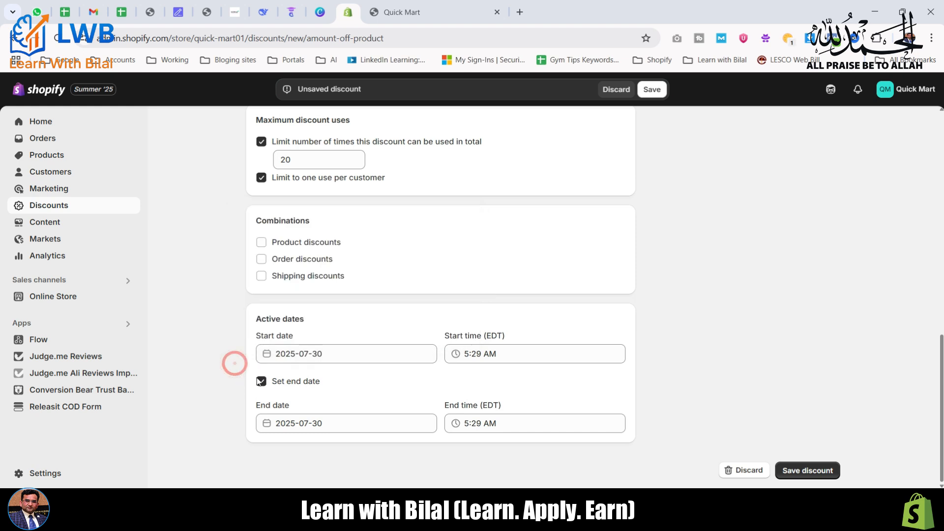
{"action": "left_click", "coordinate": [324, 426]}
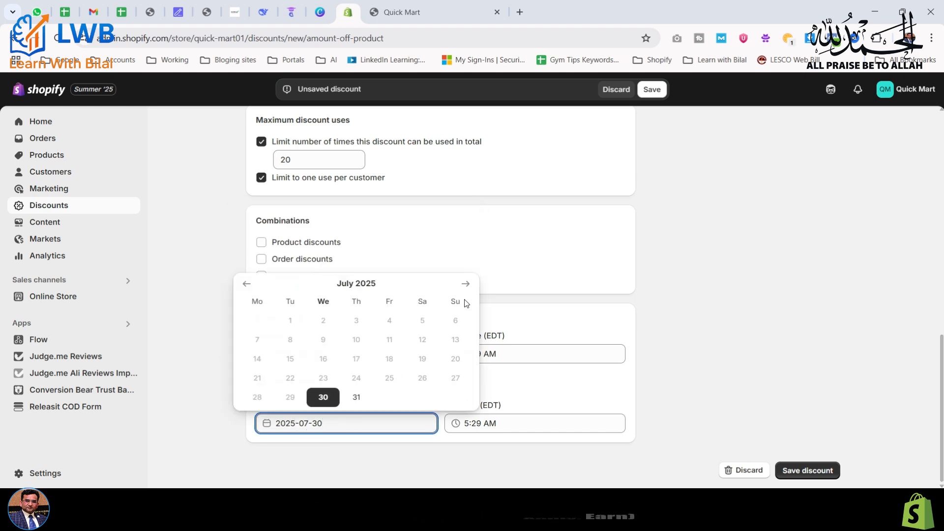
{"action": "left_click", "coordinate": [465, 285]}
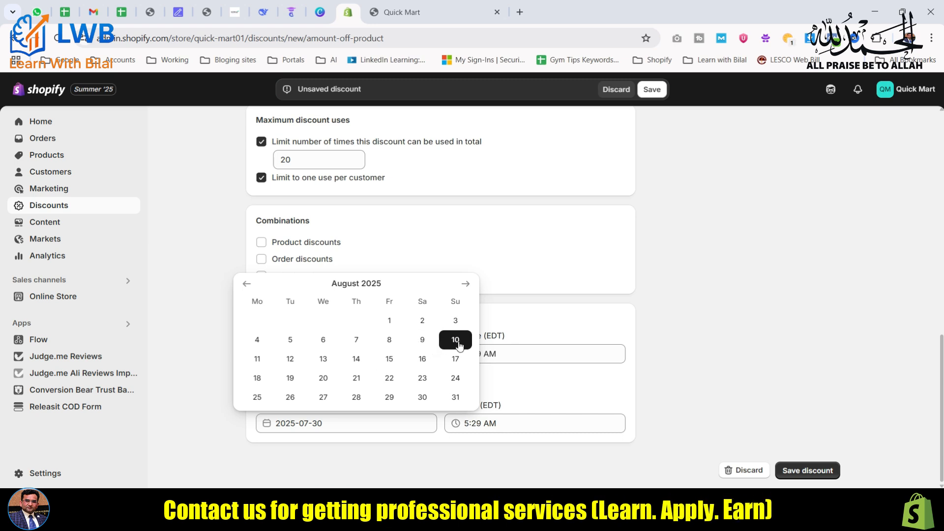
{"action": "left_click", "coordinate": [461, 345]}
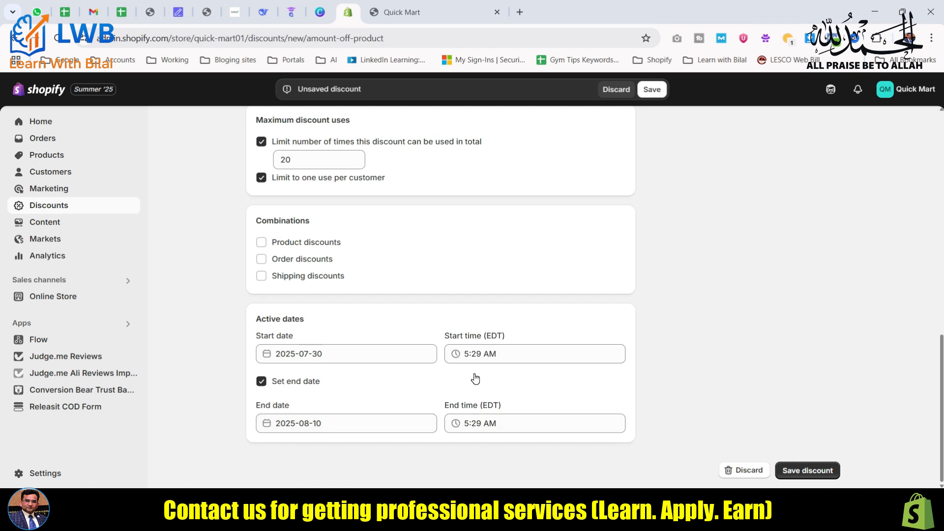
Select the code text QuickMart002 in the discount form and save the new discount
{"action": "scroll", "coordinate": [527, 255], "scroll_direction": "up", "scroll_amount": 10}
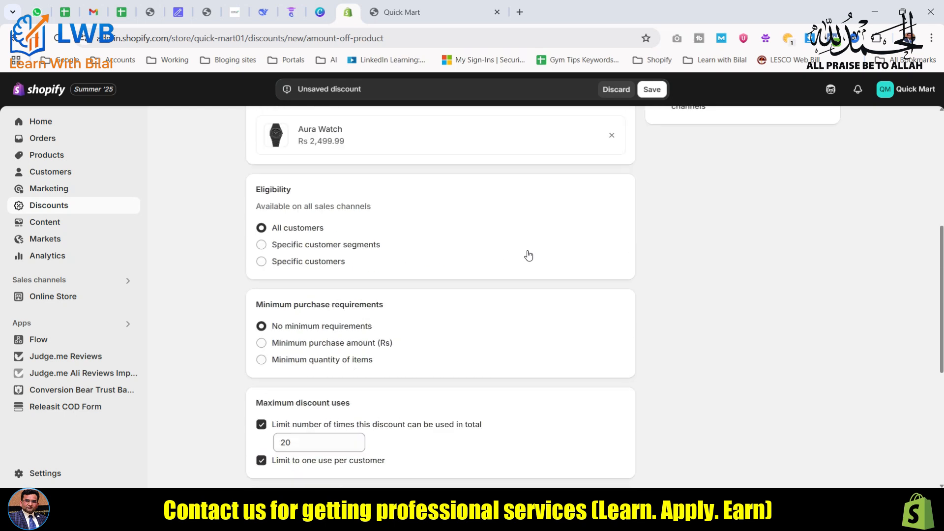
{"action": "scroll", "coordinate": [528, 255], "scroll_direction": "up", "scroll_amount": 2}
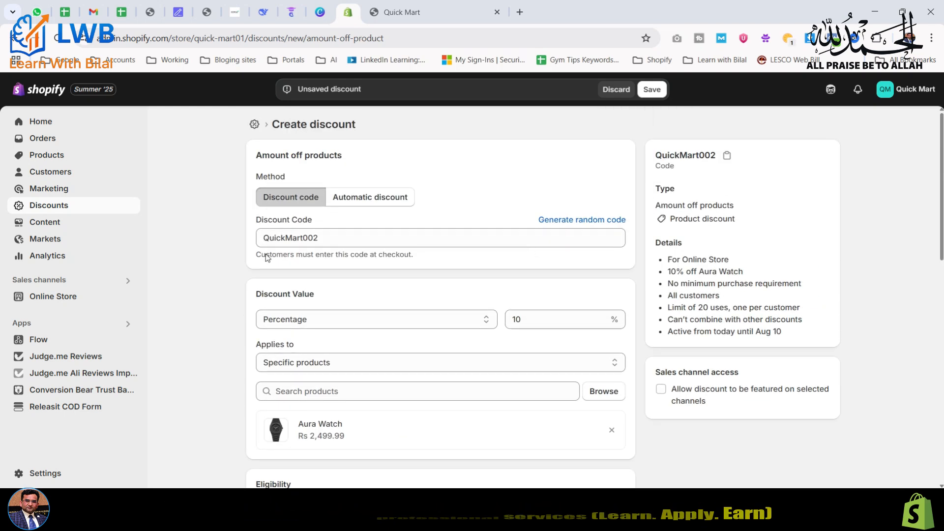
{"action": "double_click", "coordinate": [260, 239]}
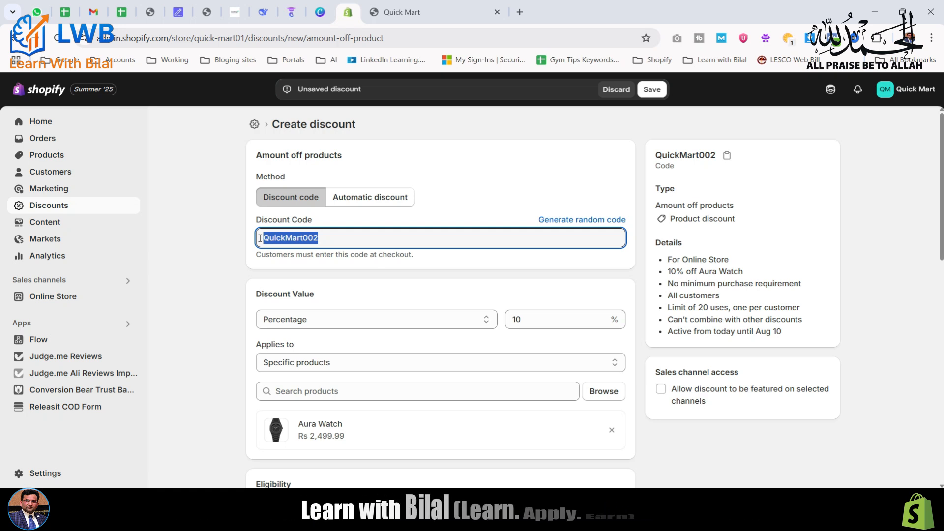
{"action": "left_click", "coordinate": [656, 89]}
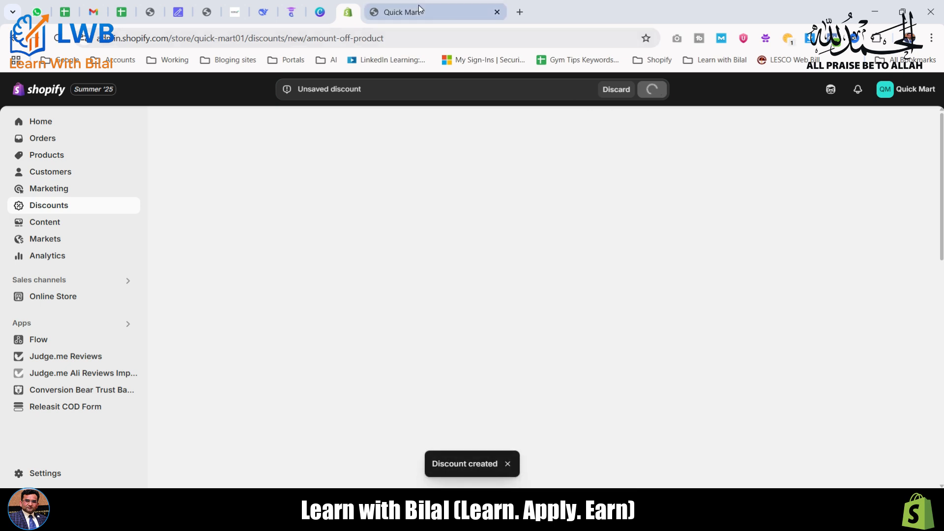
Switch to the Quick Mart storefront, open Aura Watch from the catalog and add one to the cart
{"action": "left_click", "coordinate": [419, 11]}
{"action": "left_click", "coordinate": [187, 120]}
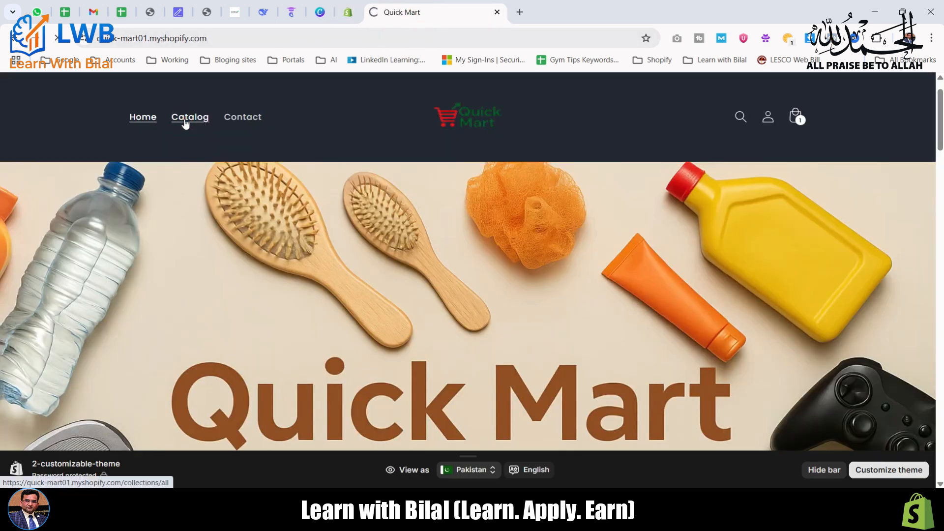
{"action": "scroll", "coordinate": [398, 370], "scroll_direction": "down", "scroll_amount": 1}
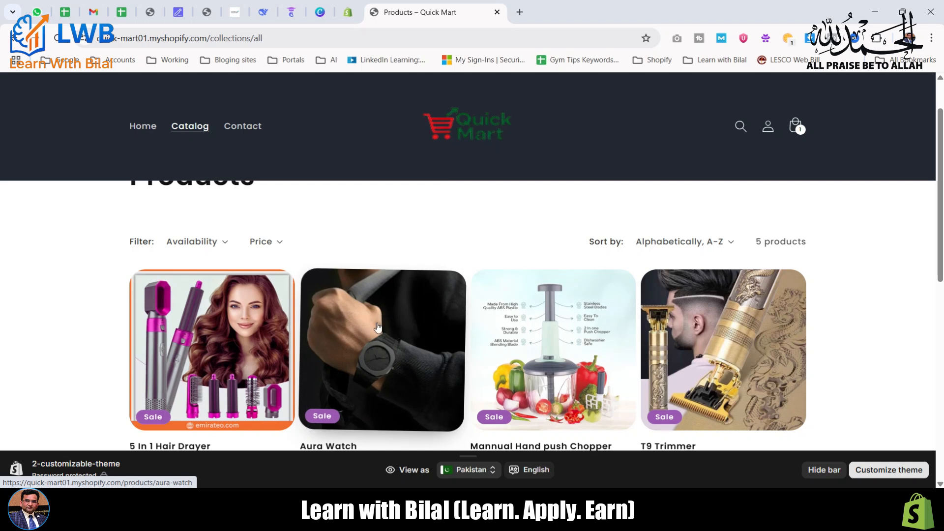
{"action": "left_click", "coordinate": [396, 330]}
{"action": "scroll", "coordinate": [397, 330], "scroll_direction": "down", "scroll_amount": 2}
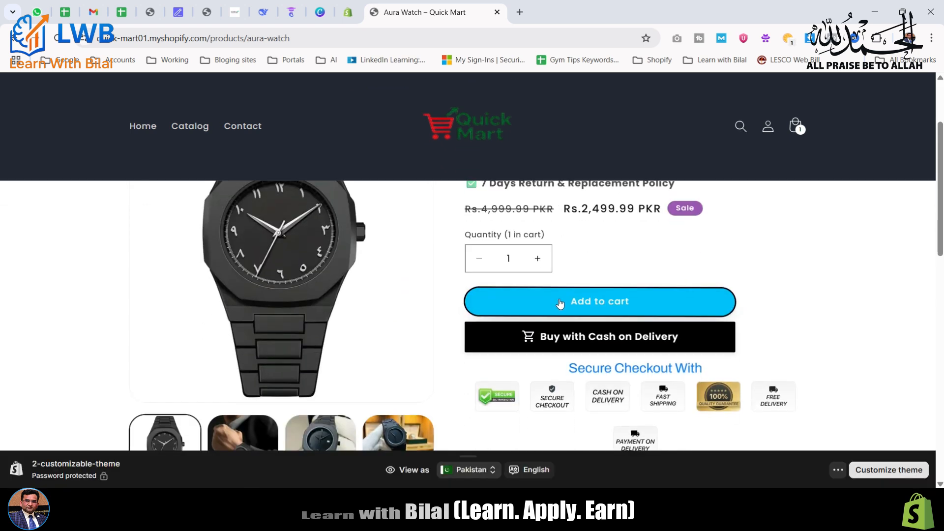
{"action": "left_click", "coordinate": [545, 308]}
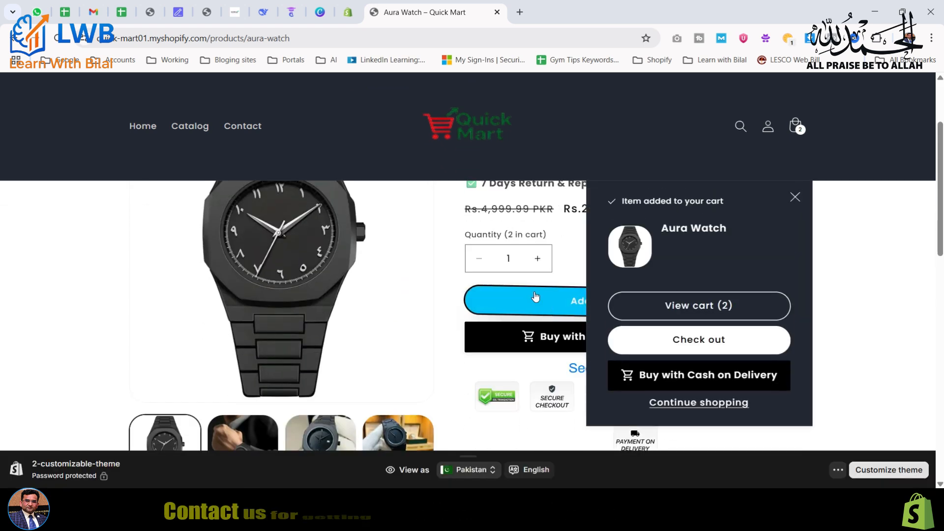
Dismiss the cart notification and examine the purchase options on the Aura Watch product page
{"action": "scroll", "coordinate": [627, 280], "scroll_direction": "down", "scroll_amount": 3}
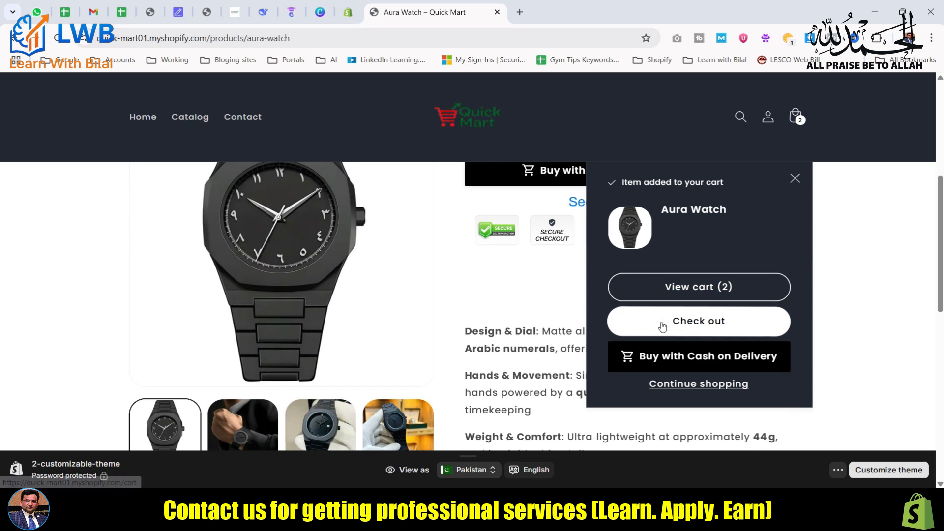
{"action": "scroll", "coordinate": [646, 311], "scroll_direction": "down", "scroll_amount": 2}
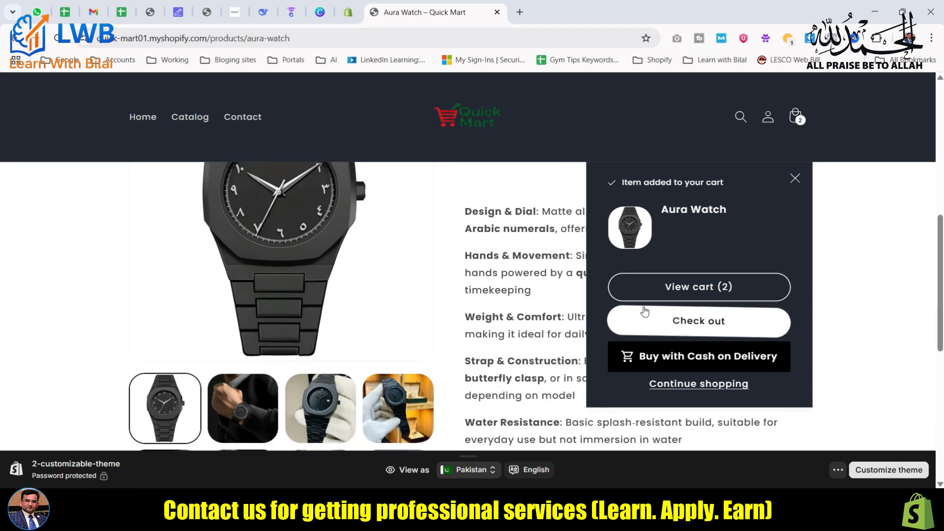
{"action": "scroll", "coordinate": [643, 309], "scroll_direction": "up", "scroll_amount": 2}
{"action": "left_click", "coordinate": [795, 178]}
{"action": "scroll", "coordinate": [687, 306], "scroll_direction": "up", "scroll_amount": 6}
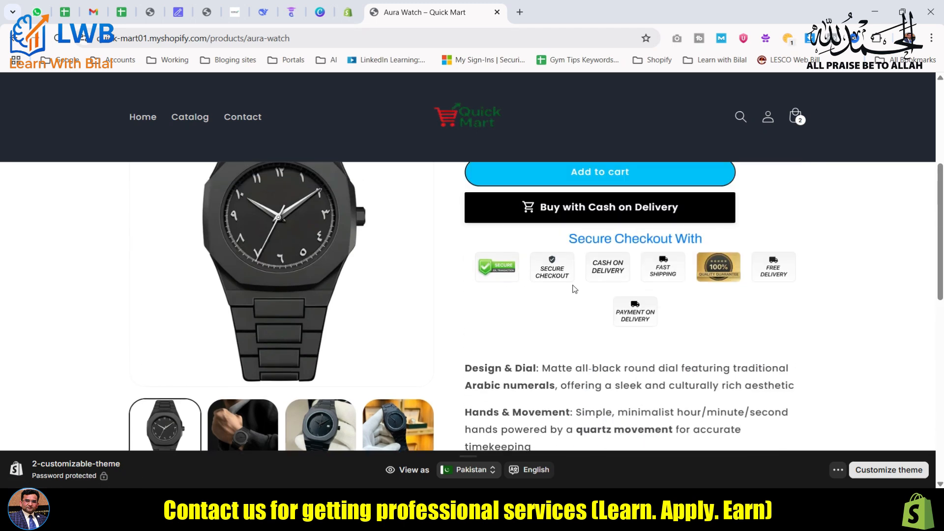
{"action": "scroll", "coordinate": [581, 324], "scroll_direction": "down", "scroll_amount": 4}
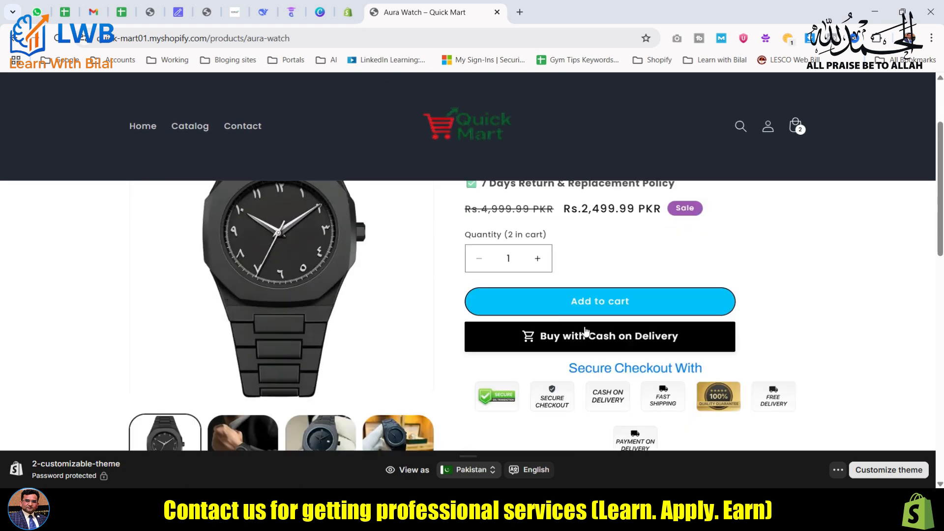
{"action": "scroll", "coordinate": [588, 340], "scroll_direction": "up", "scroll_amount": 1}
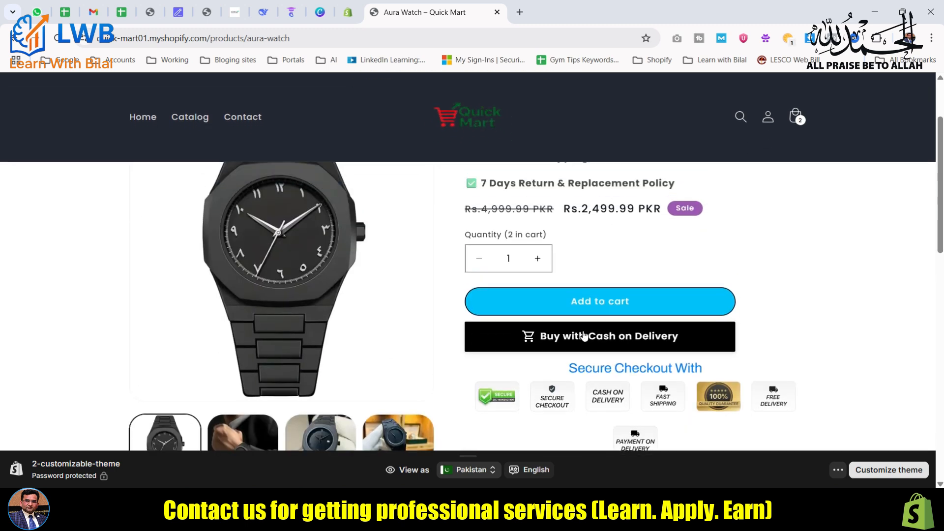
{"action": "scroll", "coordinate": [649, 265], "scroll_direction": "up", "scroll_amount": 1}
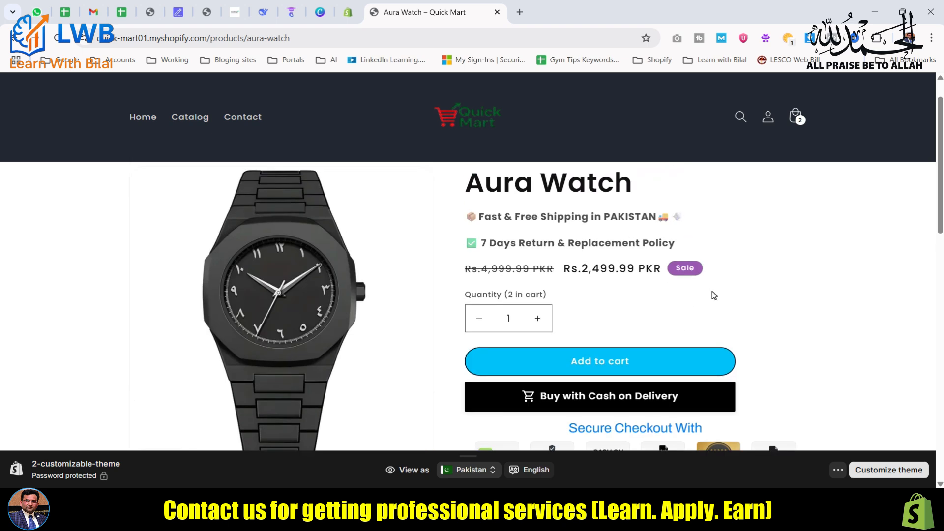
{"action": "scroll", "coordinate": [639, 319], "scroll_direction": "down", "scroll_amount": 1}
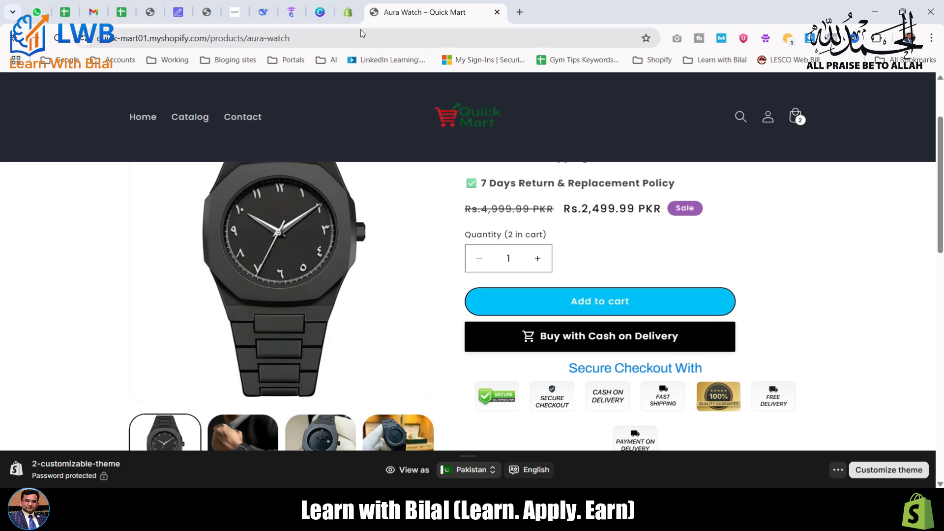
Return to the Shopify admin and open the Form Designer of Releasit COD Form, dismissing the update notice
{"action": "left_click", "coordinate": [348, 13]}
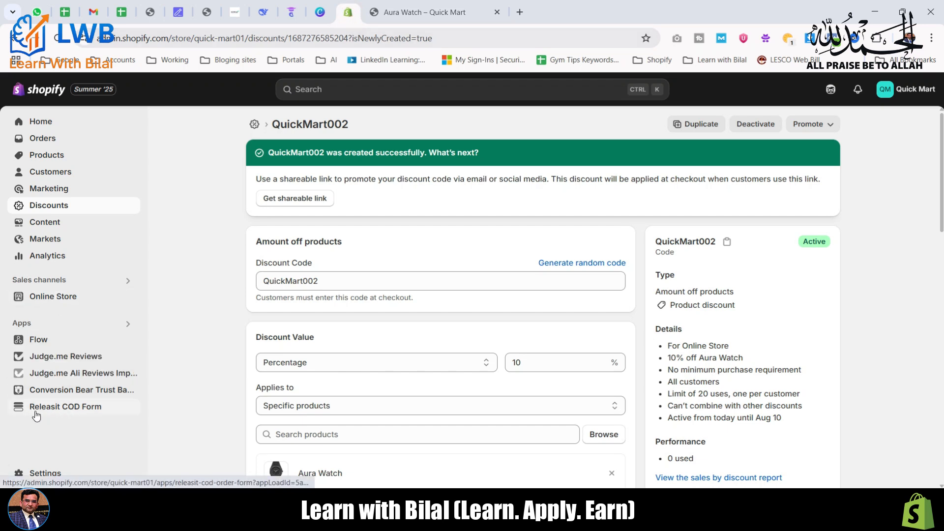
{"action": "left_click", "coordinate": [91, 411]}
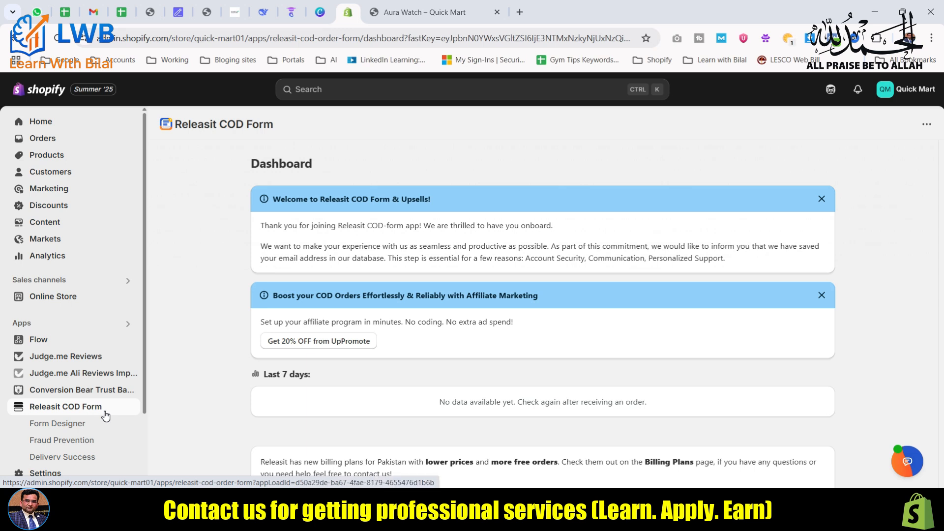
{"action": "left_click", "coordinate": [64, 429]}
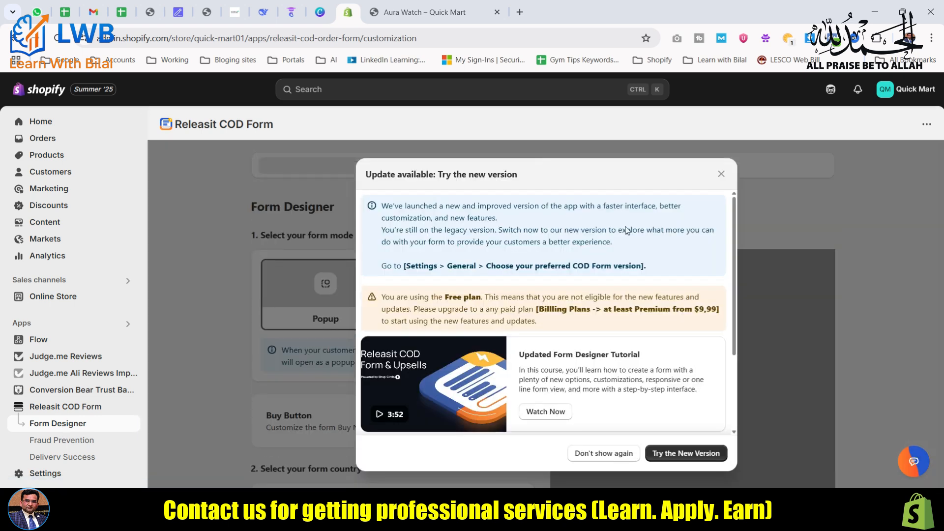
{"action": "left_click", "coordinate": [720, 175]}
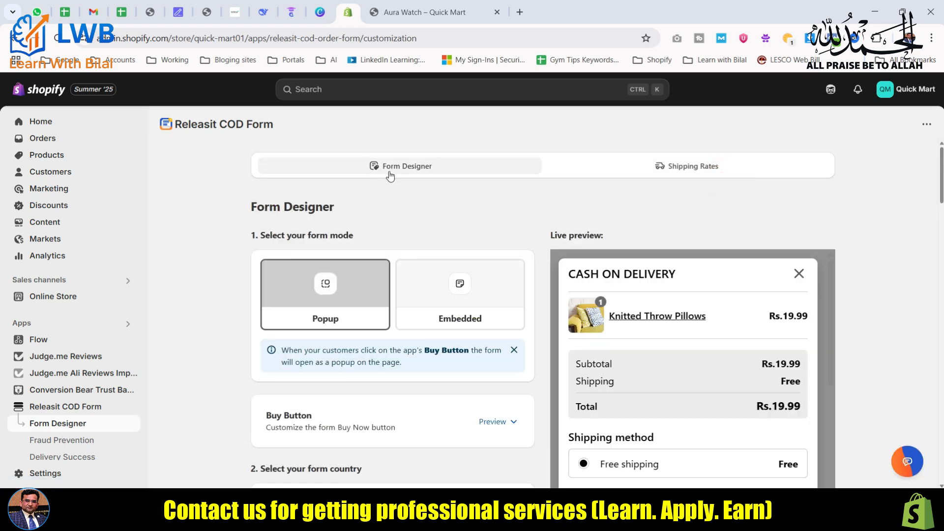
{"action": "left_click", "coordinate": [415, 172]}
Make the Discount Codes block visible in the cash on delivery form
{"action": "scroll", "coordinate": [409, 191], "scroll_direction": "down", "scroll_amount": 10}
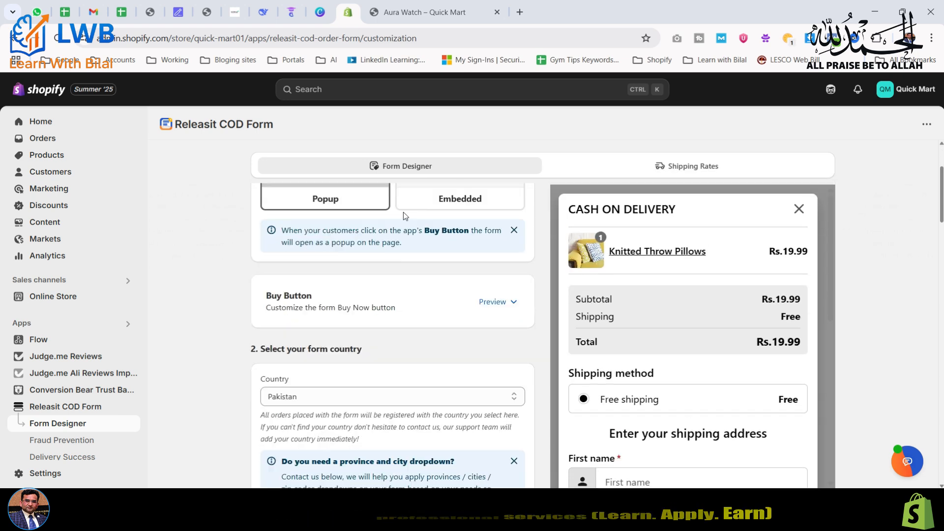
{"action": "scroll", "coordinate": [408, 271], "scroll_direction": "down", "scroll_amount": 9}
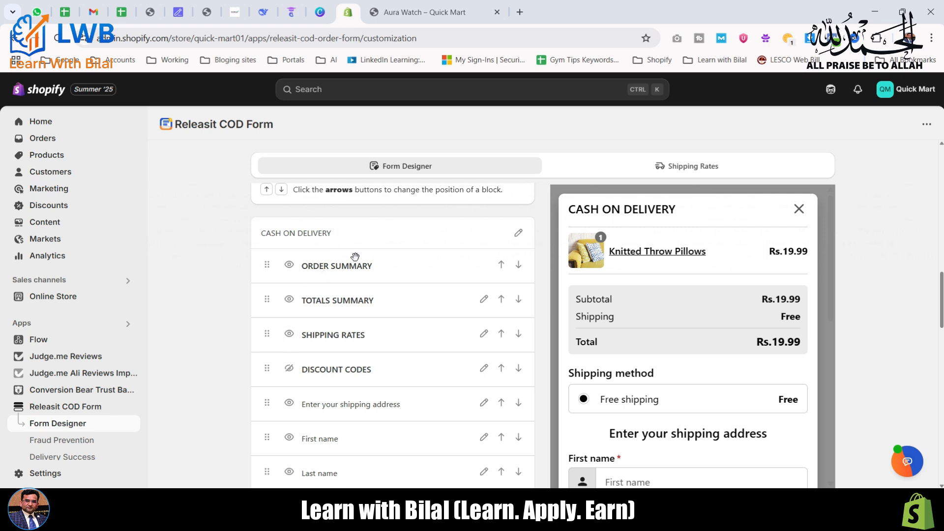
{"action": "left_click", "coordinate": [289, 371]}
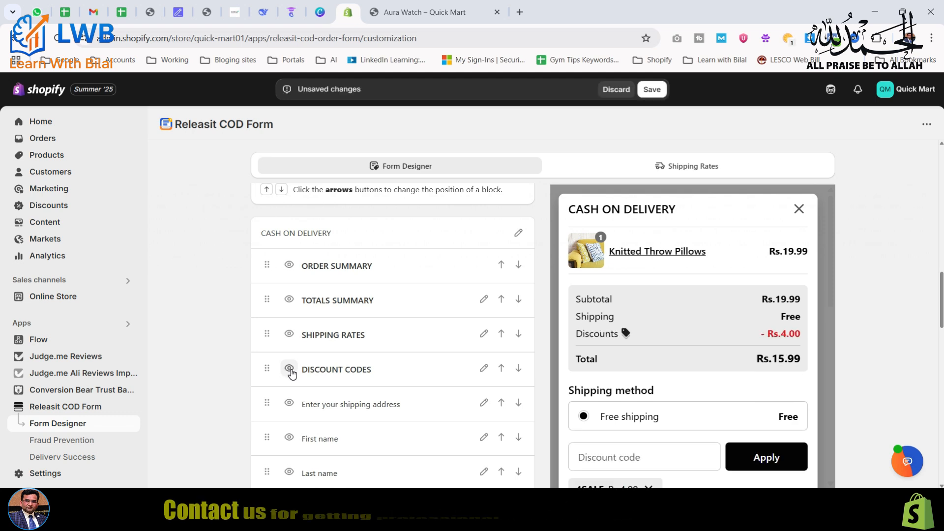
Save the cash on delivery form design with the Discount Codes block shown
{"action": "left_click", "coordinate": [652, 89]}
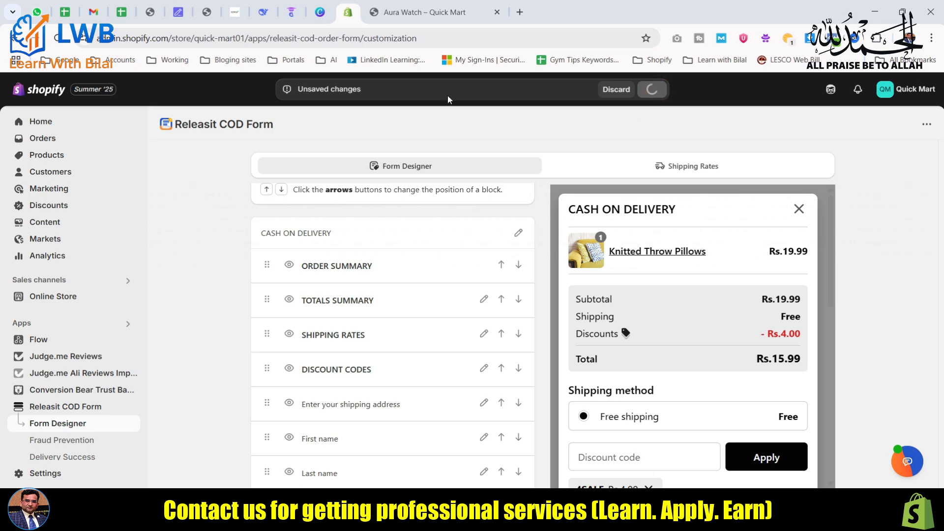
{"action": "scroll", "coordinate": [304, 320], "scroll_direction": "down", "scroll_amount": 1}
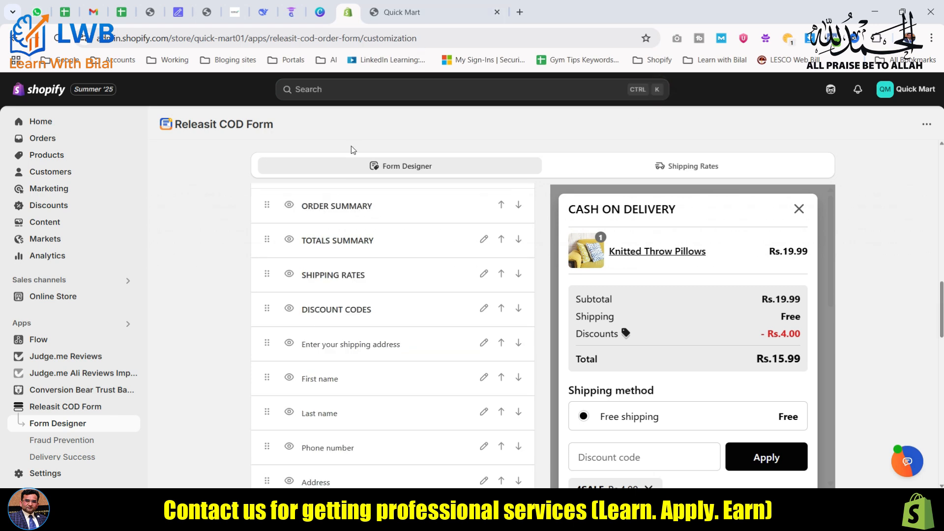
Switch to the Quick Mart storefront and open the cash on delivery order form for Aura Watch from the catalog
{"action": "left_click", "coordinate": [398, 13]}
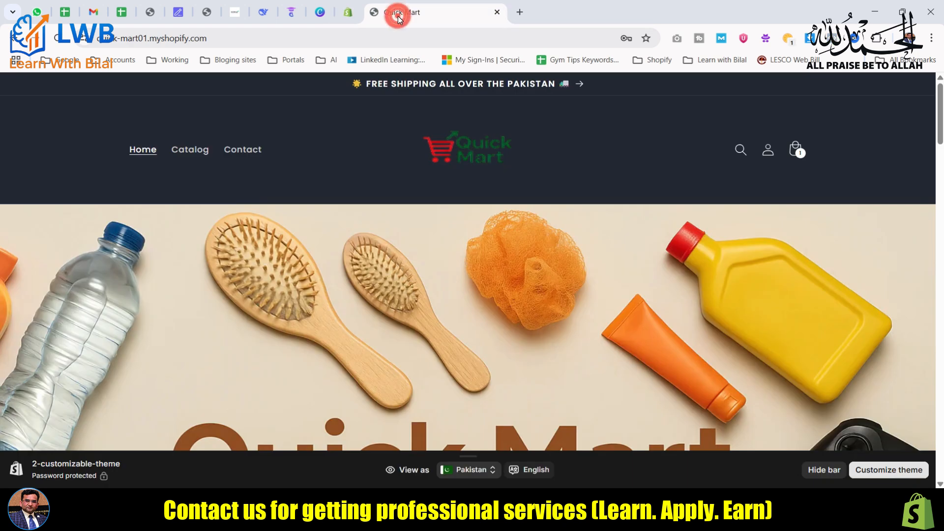
{"action": "left_click", "coordinate": [195, 153]}
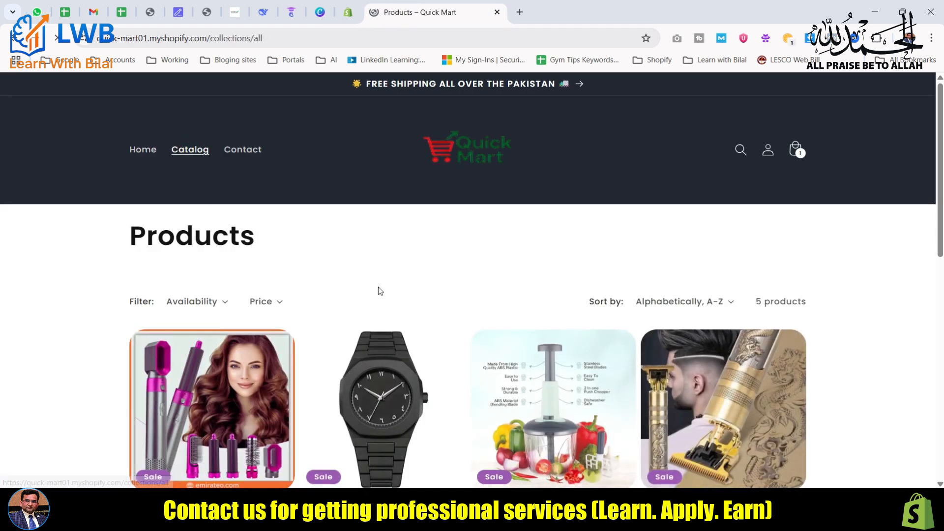
{"action": "left_click", "coordinate": [376, 341]}
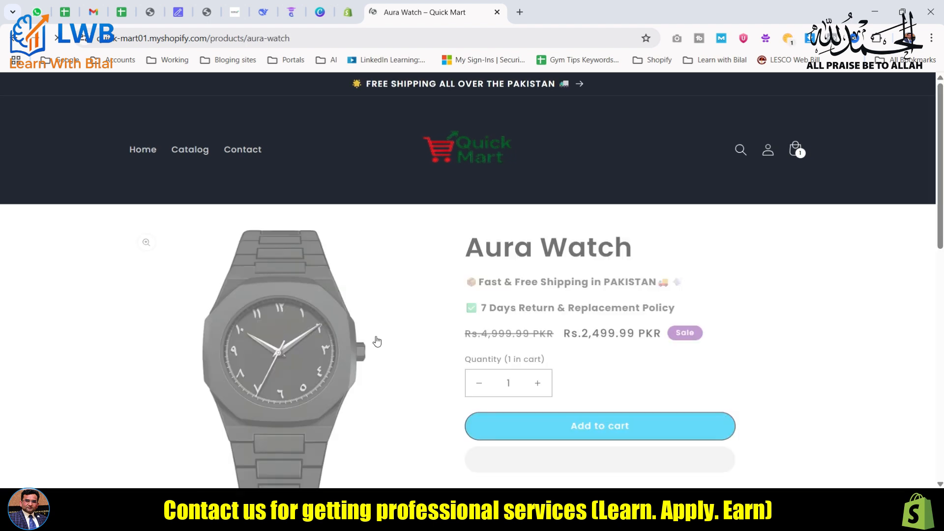
{"action": "scroll", "coordinate": [541, 364], "scroll_direction": "down", "scroll_amount": 3}
{"action": "left_click", "coordinate": [635, 341]}
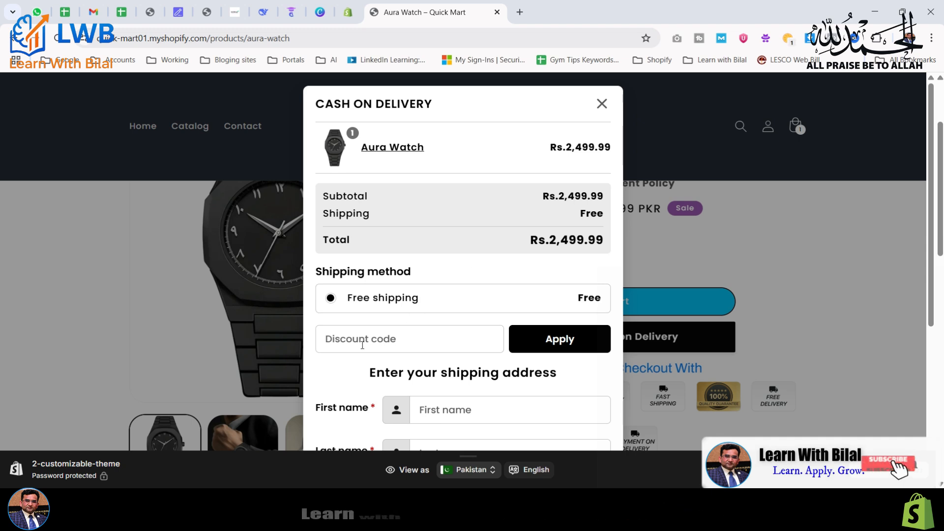
Apply the discount code QuickMart002 to the Aura Watch order in the cash on delivery form
{"action": "left_click", "coordinate": [399, 345]}
{"action": "type", "text": "ohshob"}
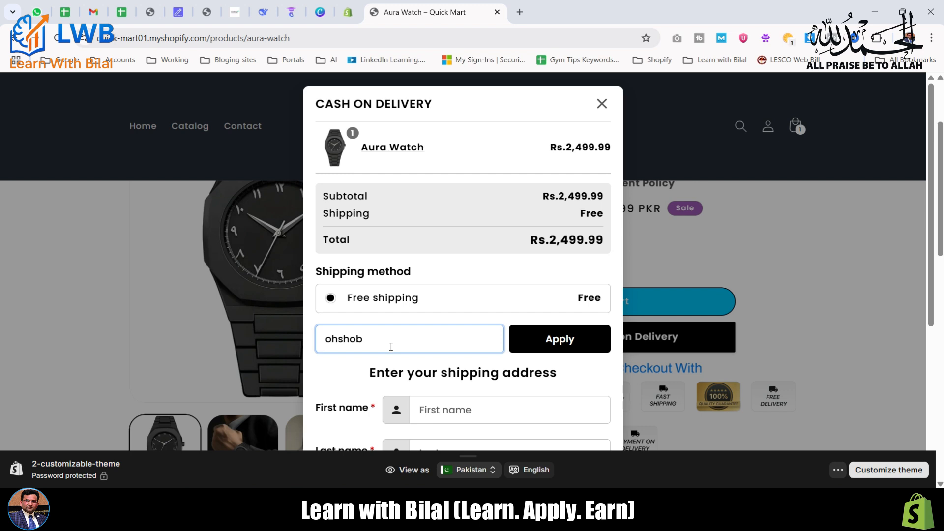
{"action": "key", "text": "BackSpace"}
{"action": "key", "text": "BackSpace"}
{"action": "key", "text": "BackSpace"}
{"action": "key", "text": "BackSpace"}
{"action": "key", "text": "BackSpace"}
{"action": "type", "text": "QuickMart002"}
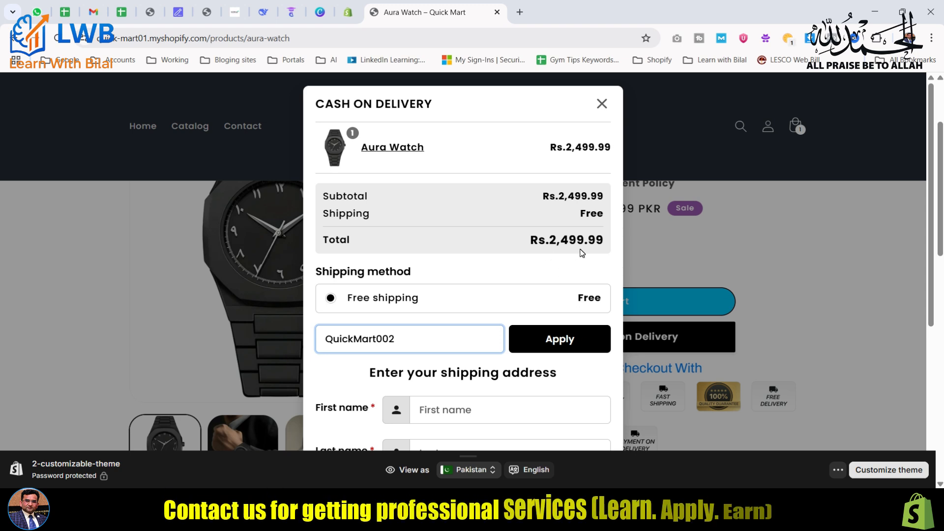
{"action": "left_click", "coordinate": [576, 345]}
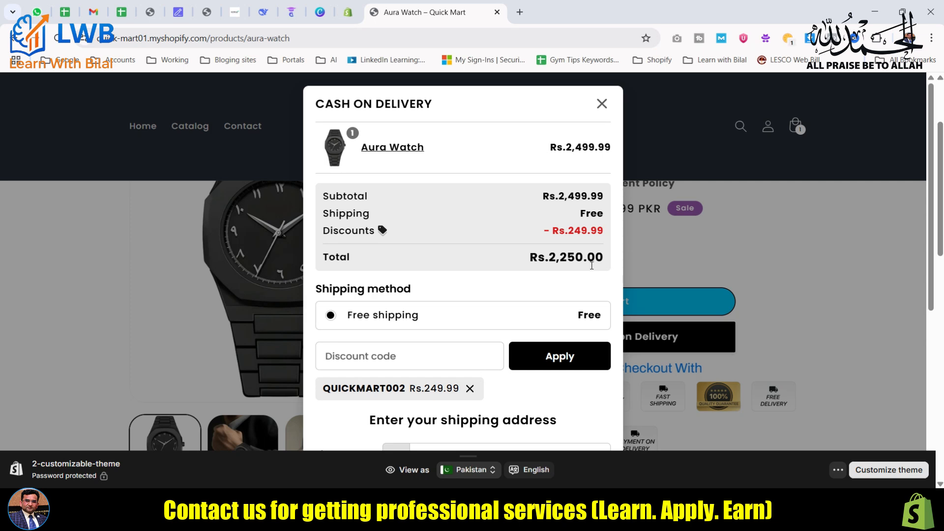
Check the discount, total and remaining fields of the cash on delivery form, and close it without ordering
{"action": "scroll", "coordinate": [430, 300], "scroll_direction": "down", "scroll_amount": 4}
{"action": "scroll", "coordinate": [450, 415], "scroll_direction": "down", "scroll_amount": 3}
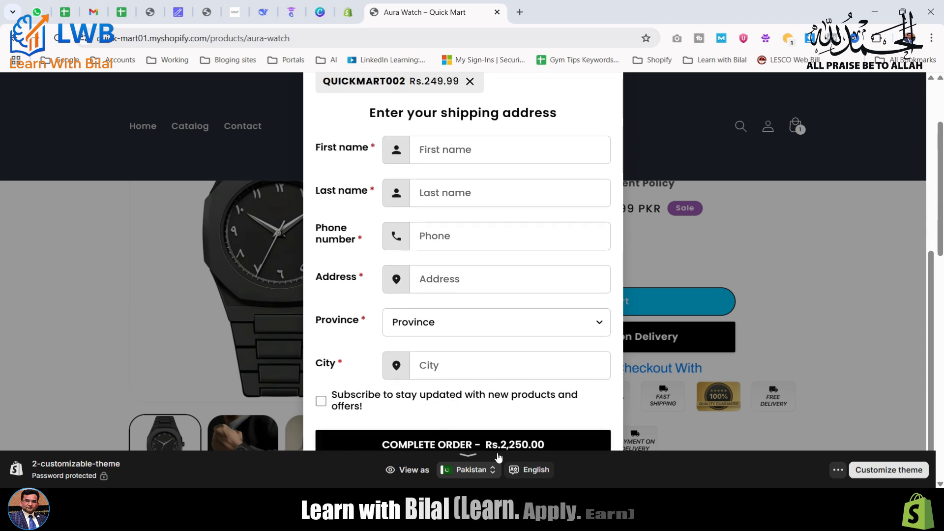
{"action": "scroll", "coordinate": [517, 341], "scroll_direction": "up", "scroll_amount": 6}
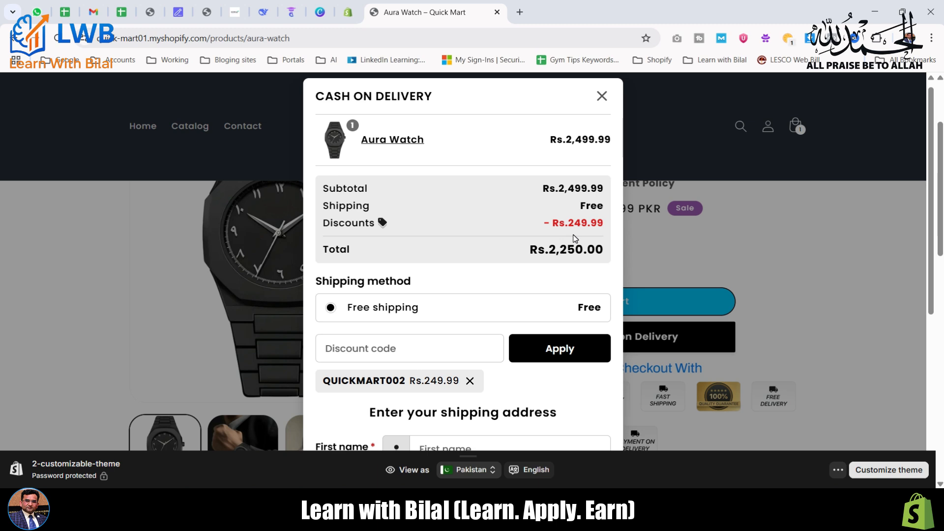
{"action": "left_click", "coordinate": [602, 96]}
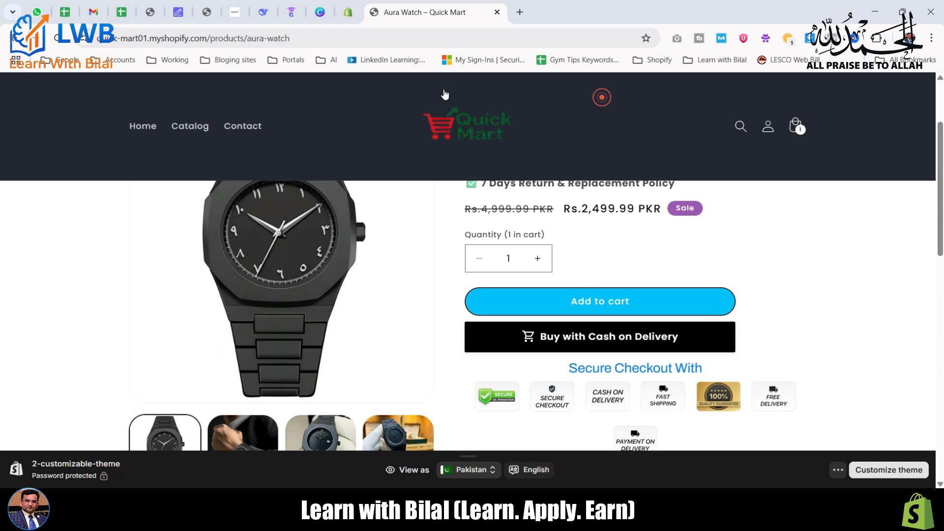
Return to the Shopify admin's discounts and start a new Buy X get Y discount
{"action": "left_click", "coordinate": [347, 12]}
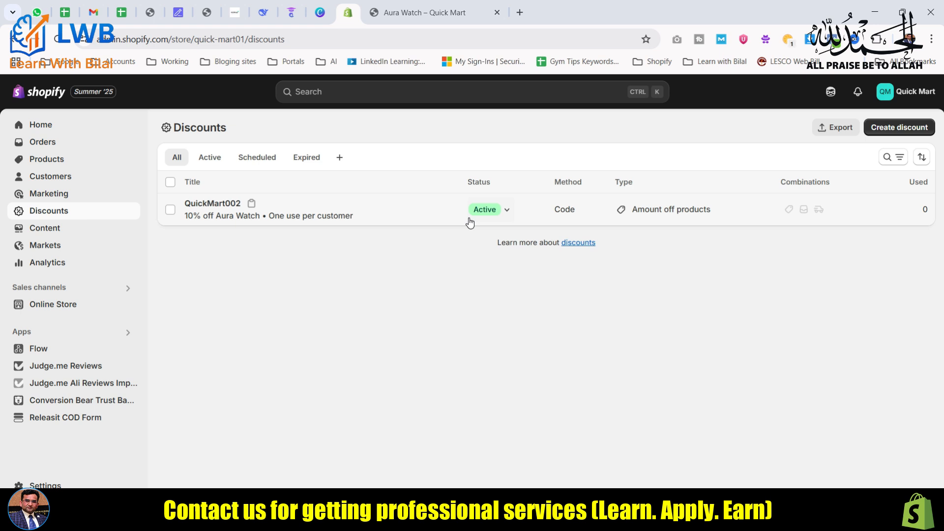
{"action": "left_click", "coordinate": [880, 128]}
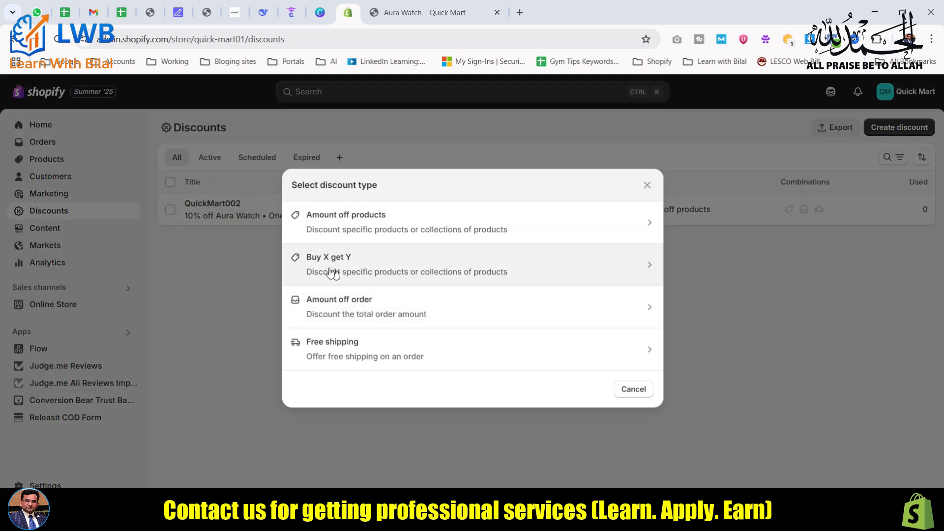
{"action": "left_click", "coordinate": [466, 271]}
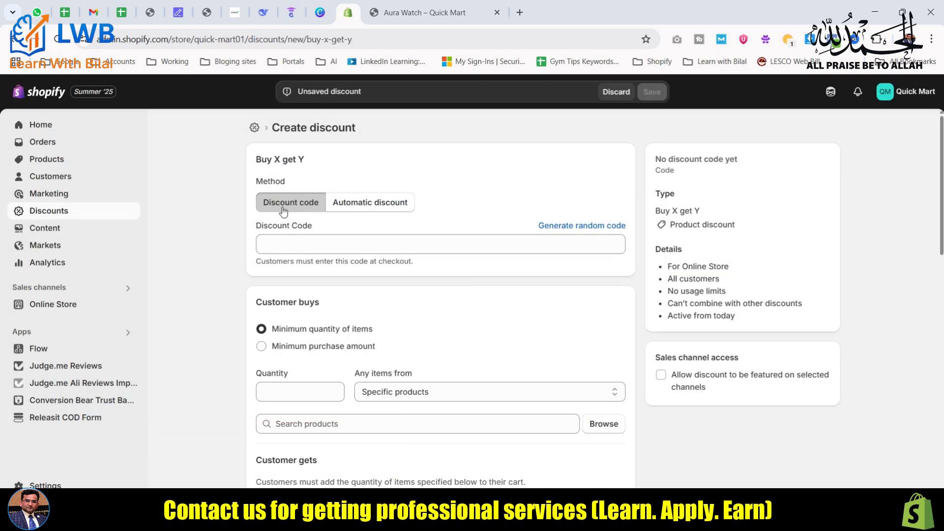
Generate a random discount code and replace it with QuickMart003
{"action": "left_click", "coordinate": [572, 227]}
{"action": "left_click_drag", "start_coordinate": [340, 244], "coordinate": [236, 244]}
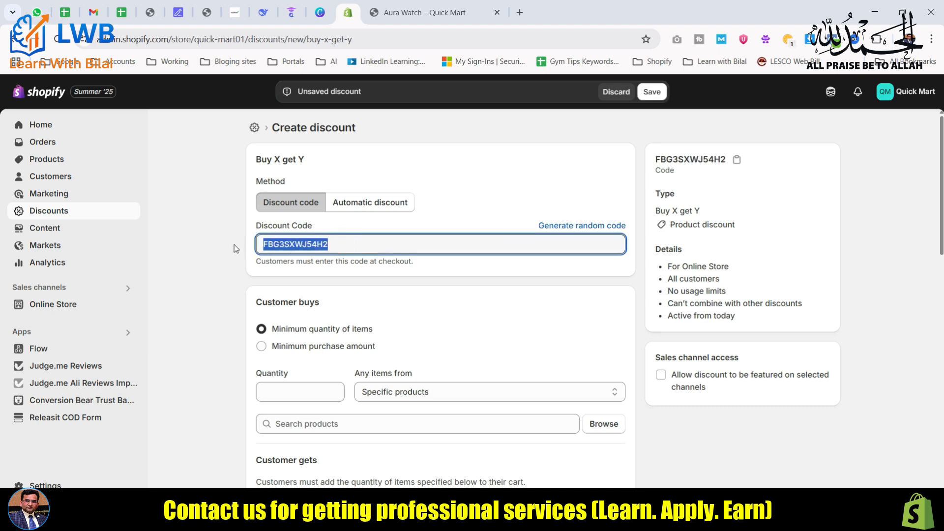
{"action": "key", "text": "BackSpace"}
{"action": "type", "text": "Qui"}
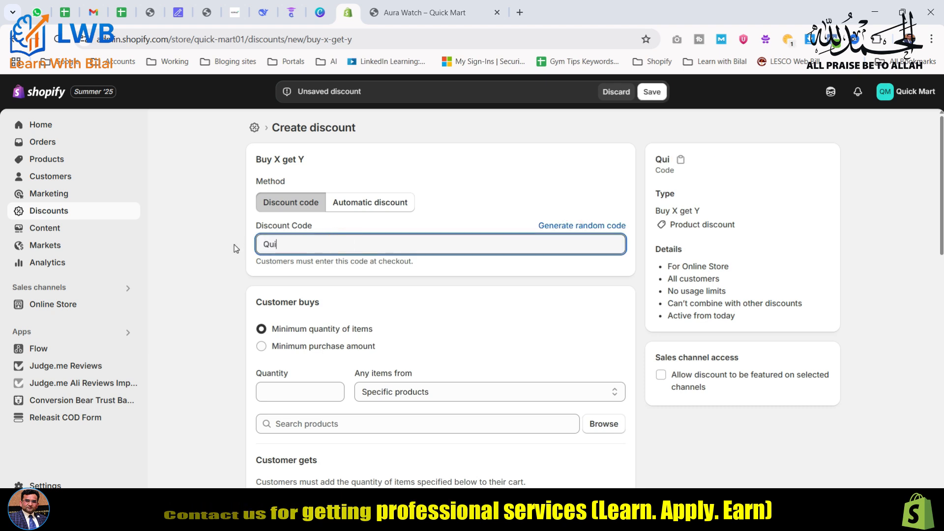
{"action": "type", "text": "ckMart"}
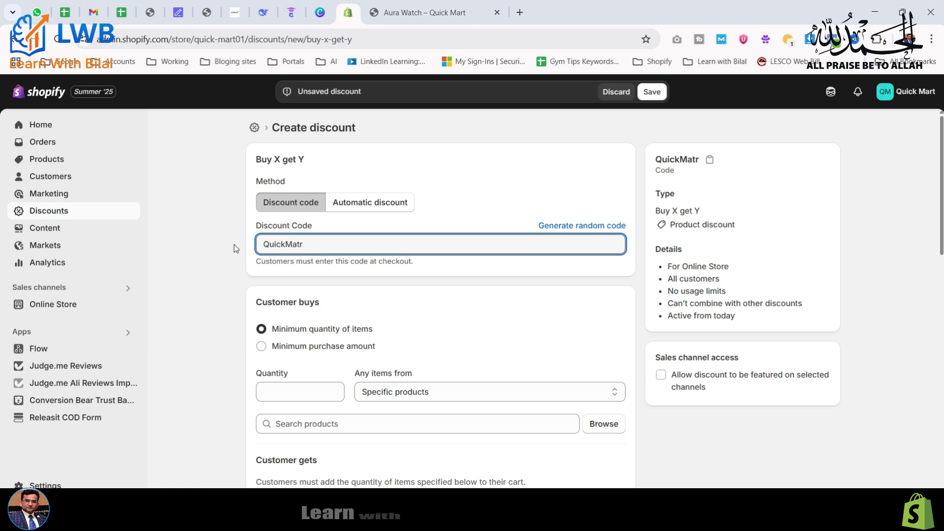
{"action": "type", "text": "003"}
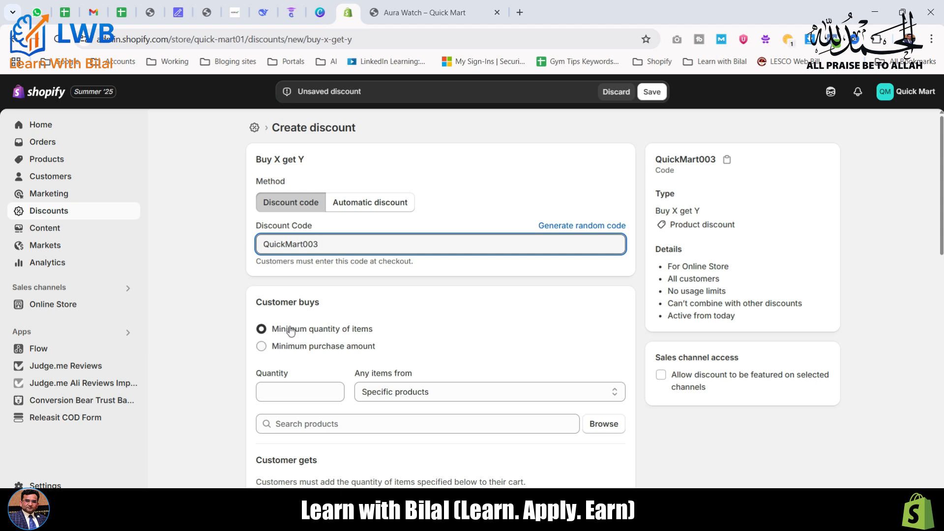
For what the customer buys, keep specific products as the source and set the minimum quantity to 1
{"action": "scroll", "coordinate": [290, 313], "scroll_direction": "down", "scroll_amount": 3}
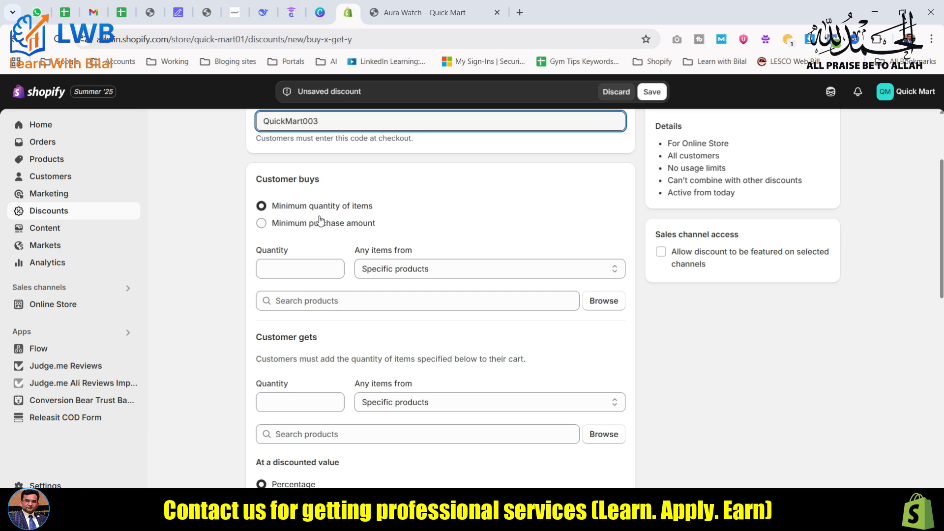
{"action": "left_click", "coordinate": [303, 265]}
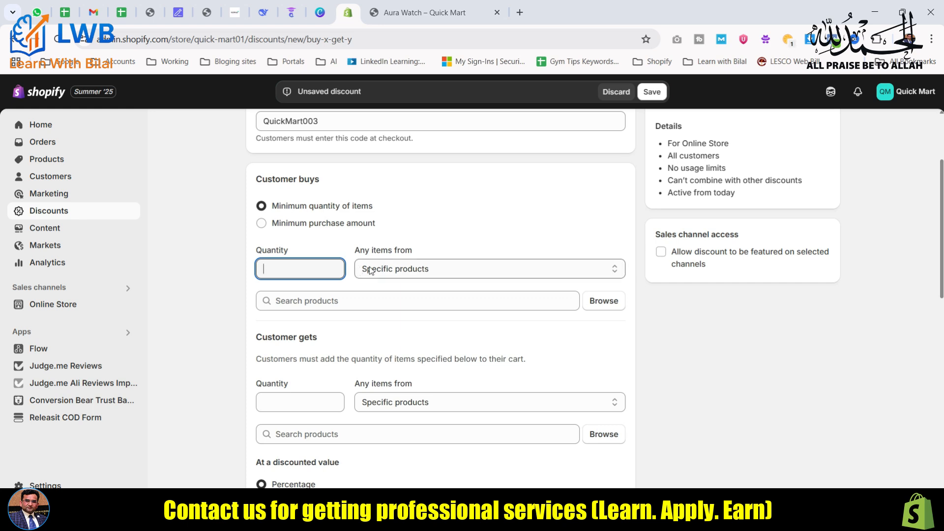
{"action": "left_click", "coordinate": [387, 268]}
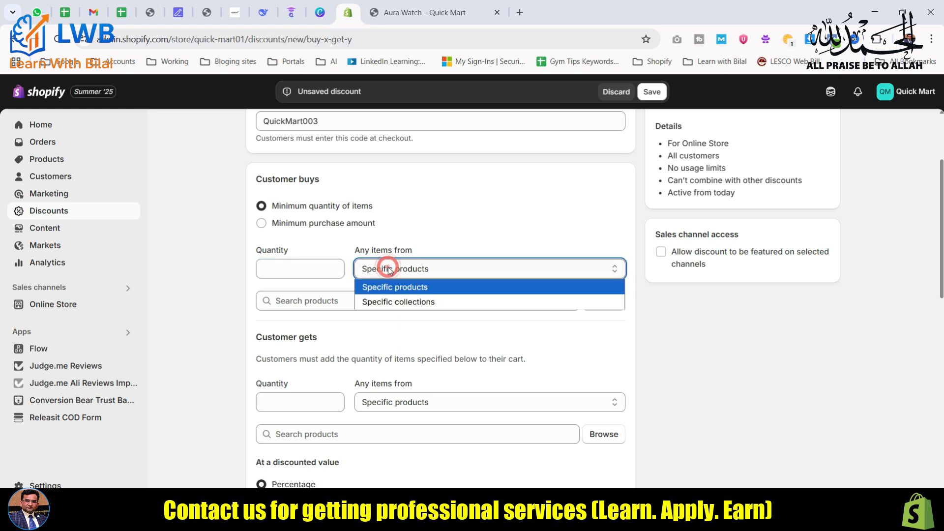
{"action": "left_click", "coordinate": [415, 288]}
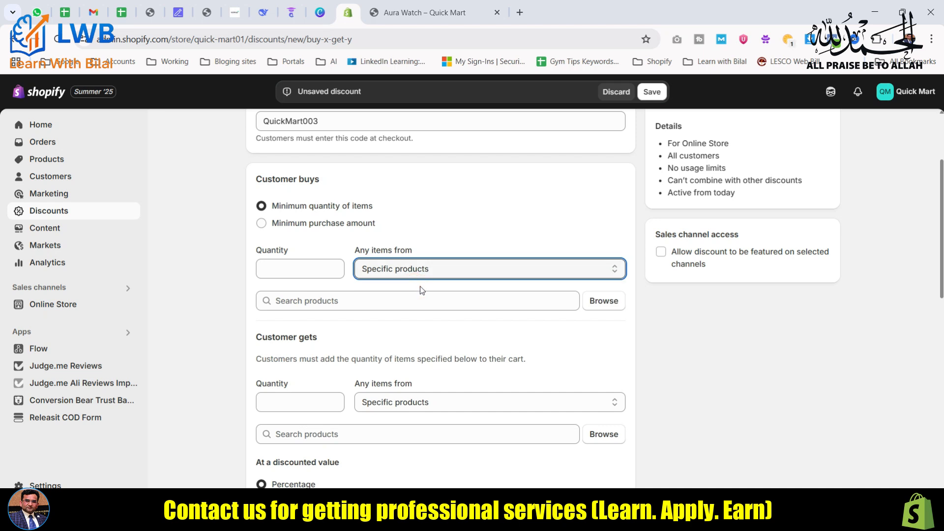
{"action": "left_click", "coordinate": [271, 270]}
{"action": "type", "text": "1"}
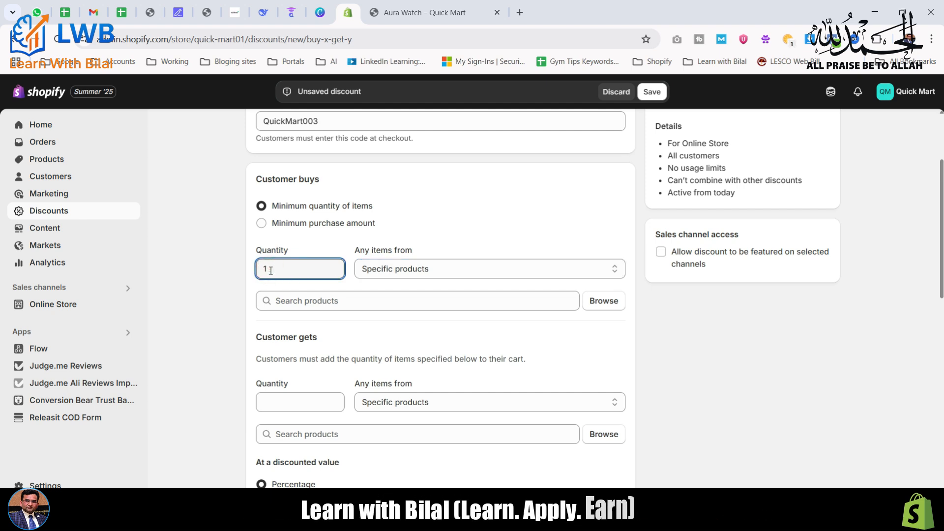
Add 5 In 1 Hair Drayer as the product the customer must buy
{"action": "left_click", "coordinate": [605, 302]}
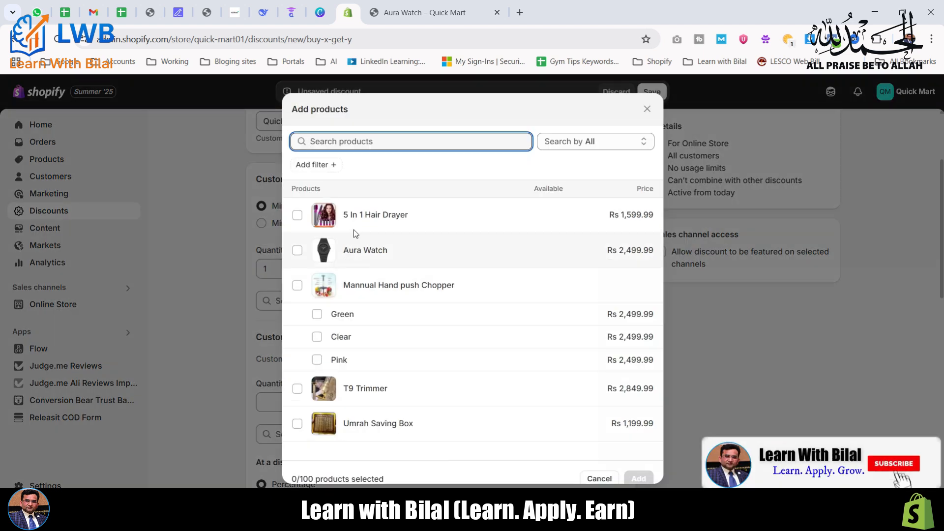
{"action": "left_click", "coordinate": [430, 220]}
{"action": "left_click", "coordinate": [639, 478]}
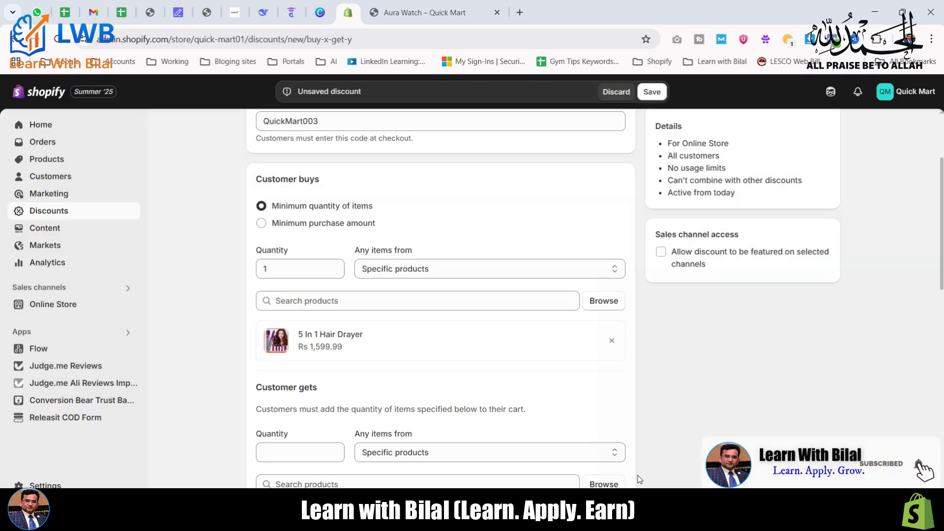
{"action": "left_click", "coordinate": [292, 271]}
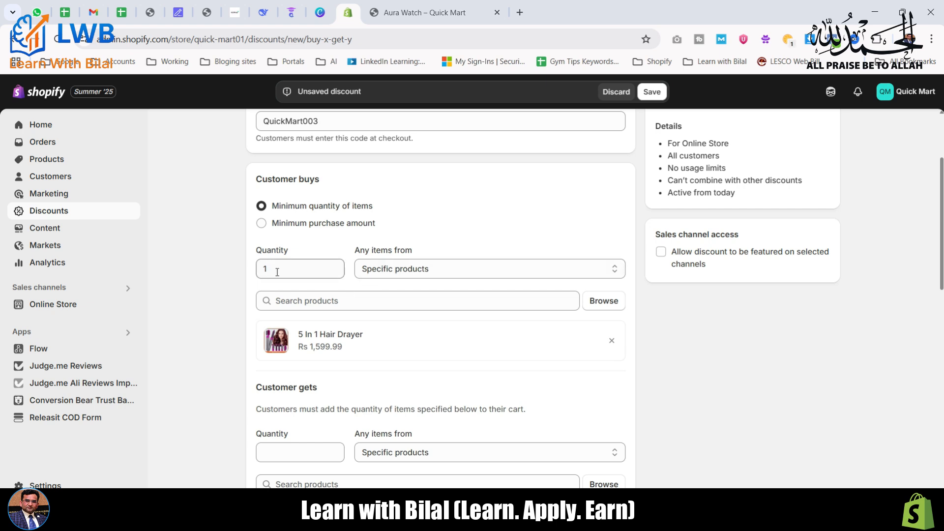
For what the customer gets, keep specific products as the source and add T9 Trimmer
{"action": "scroll", "coordinate": [373, 315], "scroll_direction": "down", "scroll_amount": 3}
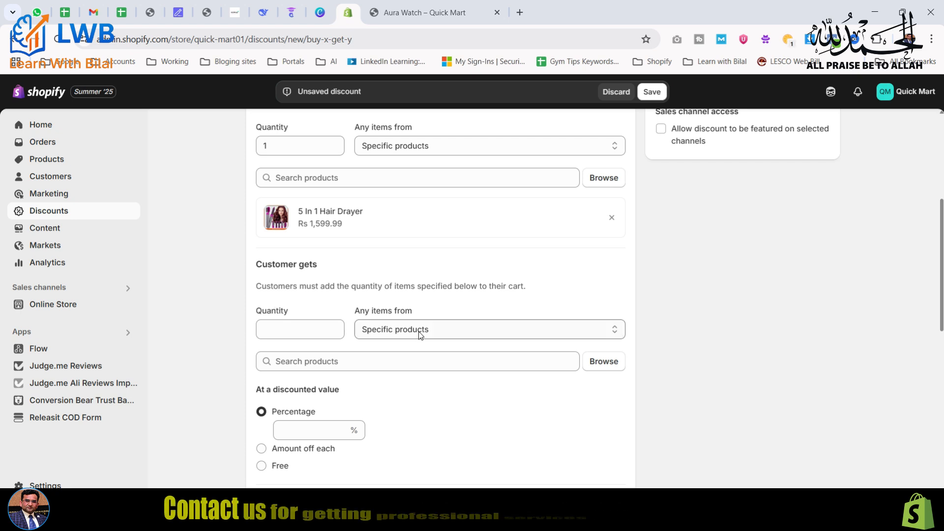
{"action": "left_click", "coordinate": [440, 332]}
{"action": "left_click", "coordinate": [434, 347]}
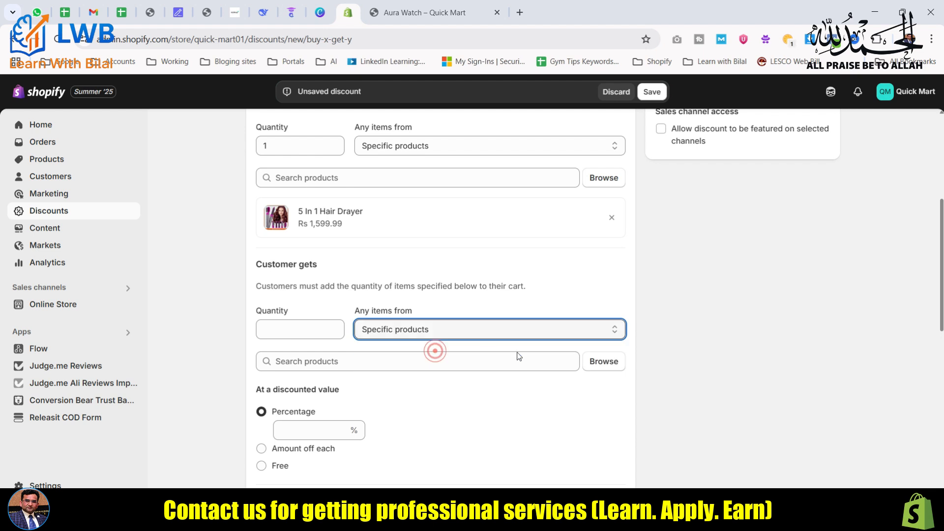
{"action": "left_click", "coordinate": [604, 361]}
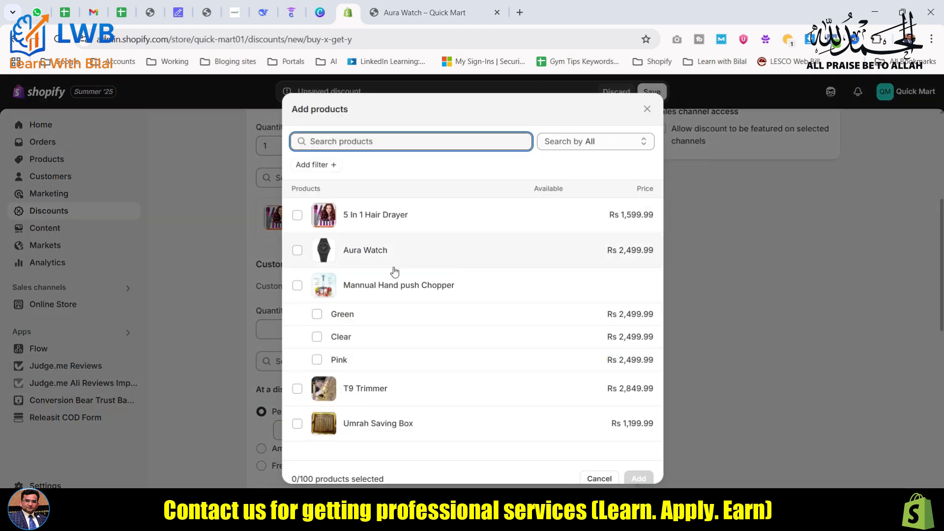
{"action": "left_click", "coordinate": [473, 395]}
{"action": "left_click", "coordinate": [639, 479]}
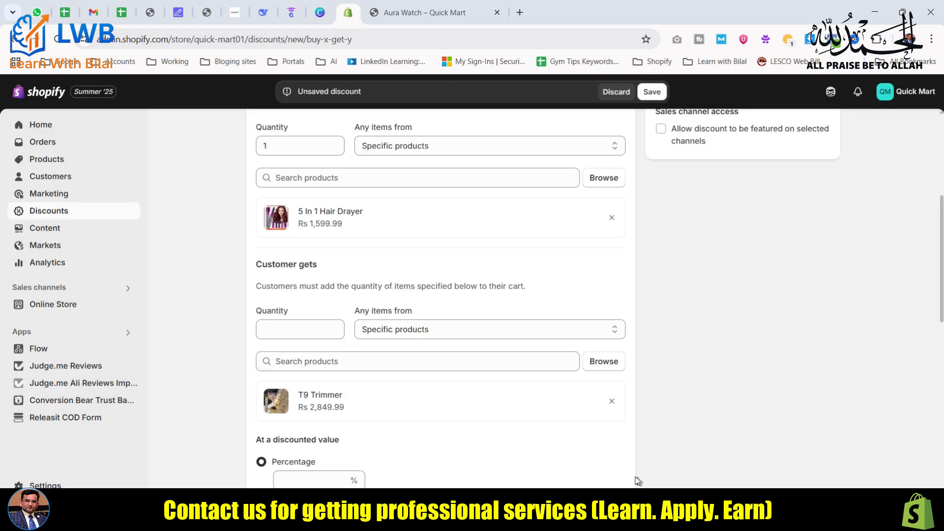
Set the quantity of T9 Trimmer the customer gets to 1
{"action": "left_click", "coordinate": [283, 334]}
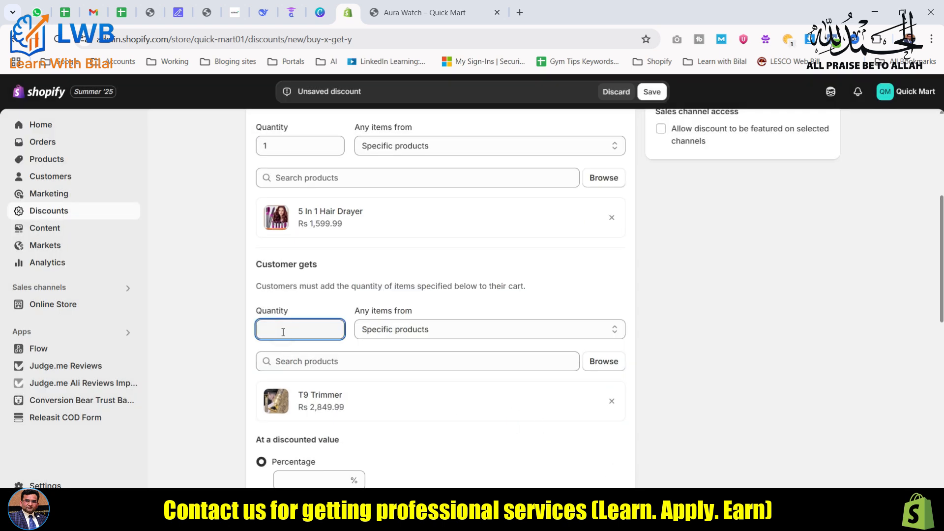
{"action": "scroll", "coordinate": [328, 340], "scroll_direction": "up", "scroll_amount": 3}
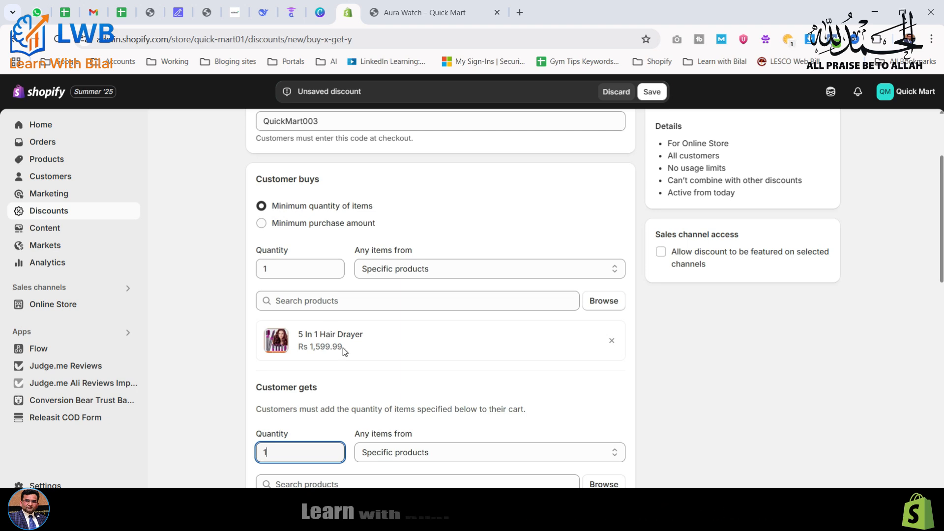
{"action": "scroll", "coordinate": [344, 348], "scroll_direction": "down", "scroll_amount": 4}
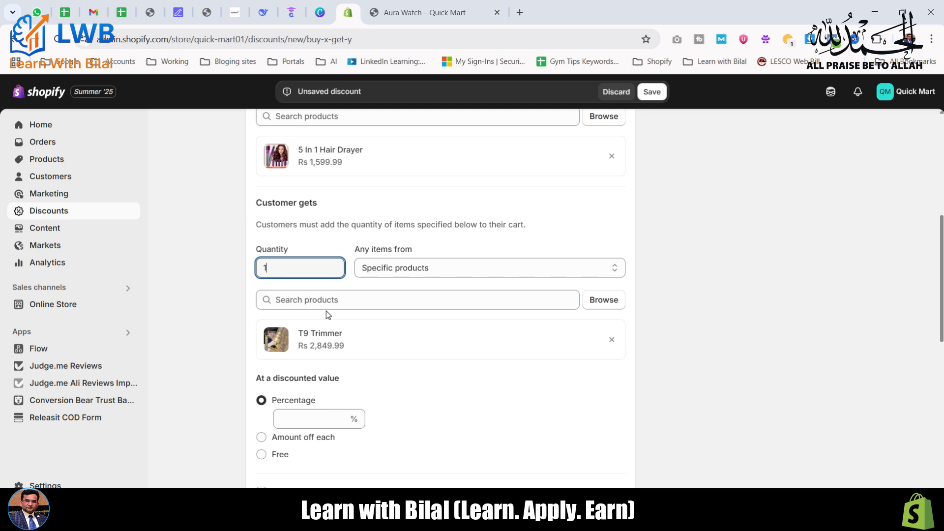
{"action": "scroll", "coordinate": [326, 311], "scroll_direction": "down", "scroll_amount": 1}
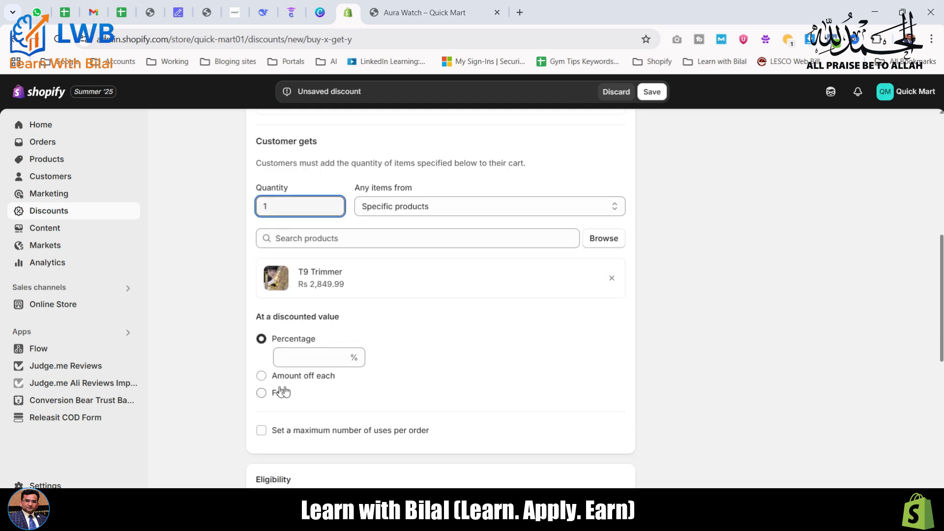
Try discounting T9 Trimmer by Rs 500 off each item and by 10 percent
{"action": "left_click", "coordinate": [261, 393]}
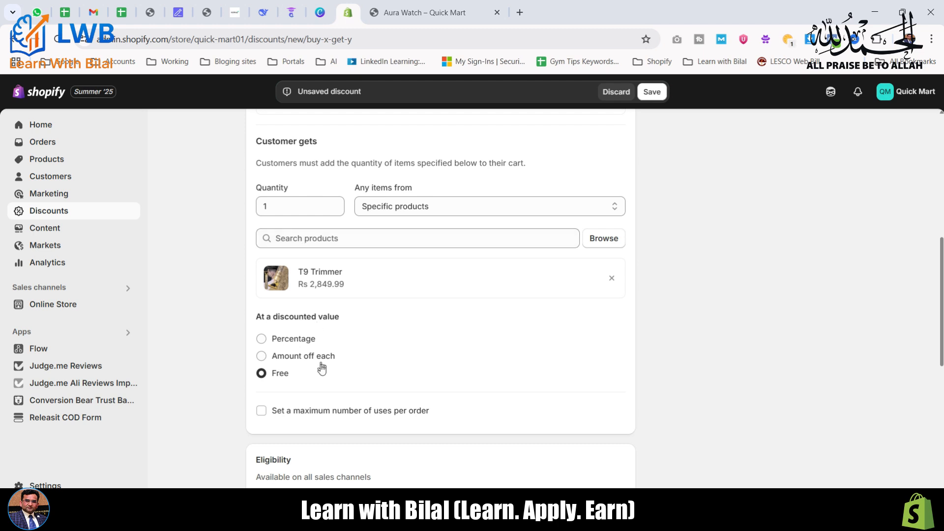
{"action": "left_click", "coordinate": [261, 356]}
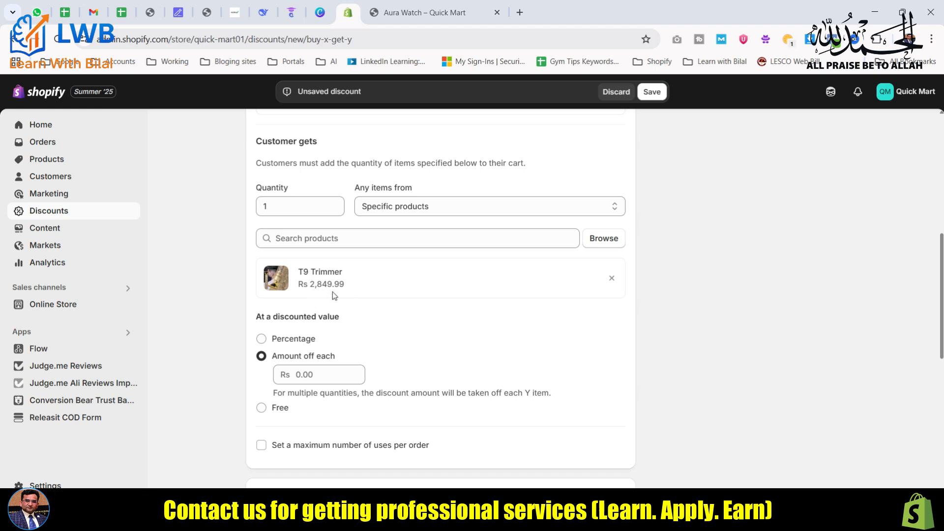
{"action": "left_click", "coordinate": [300, 376]}
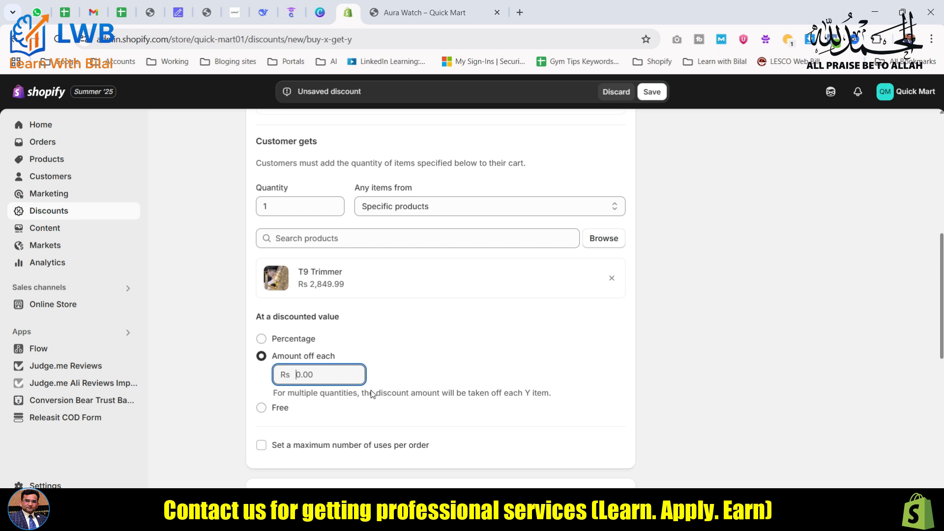
{"action": "type", "text": "500"}
{"action": "left_click", "coordinate": [414, 338]}
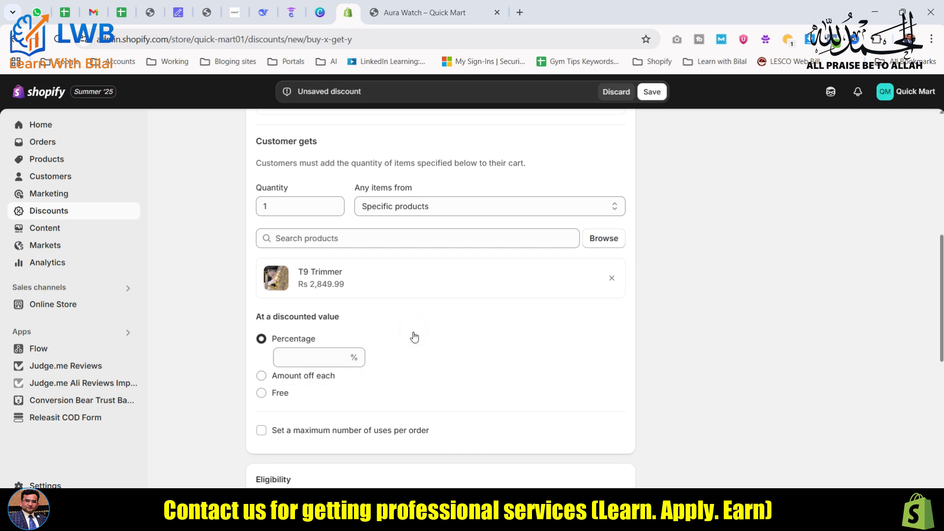
{"action": "left_click", "coordinate": [261, 375]}
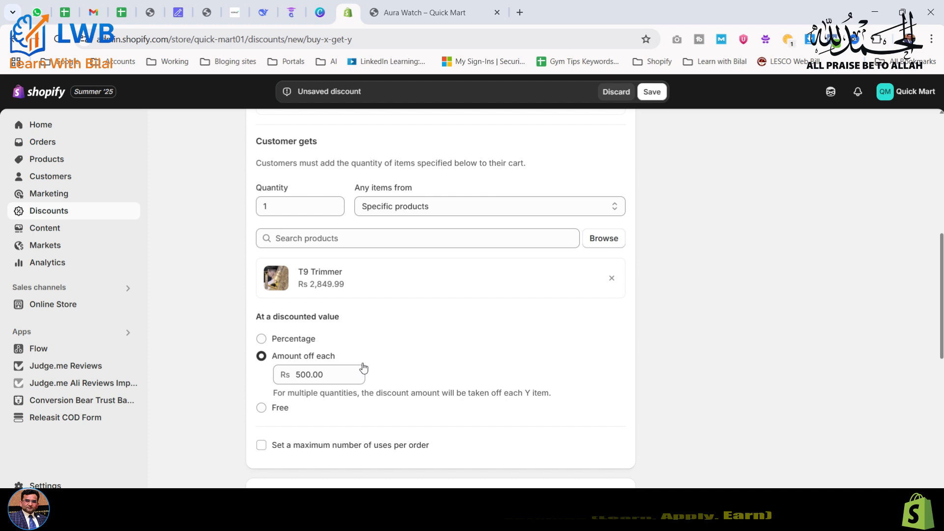
{"action": "left_click", "coordinate": [261, 340]}
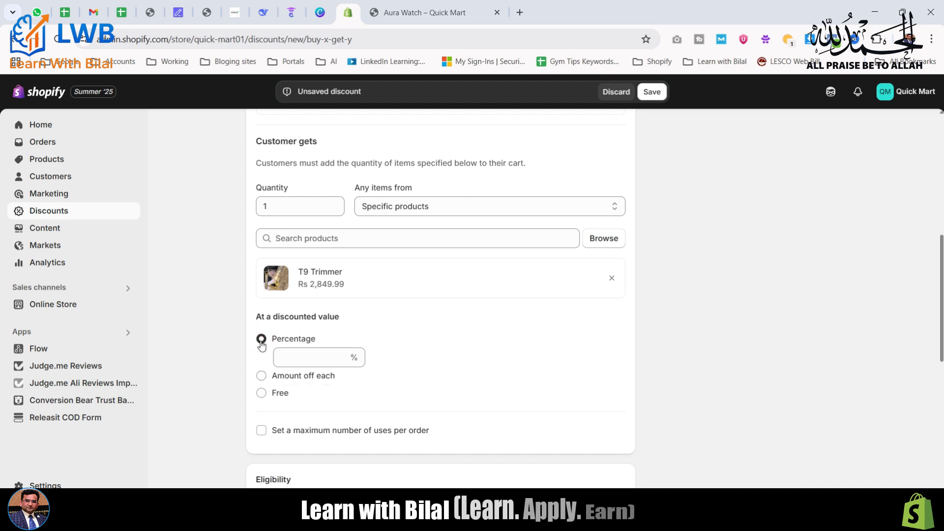
{"action": "left_click", "coordinate": [356, 353]}
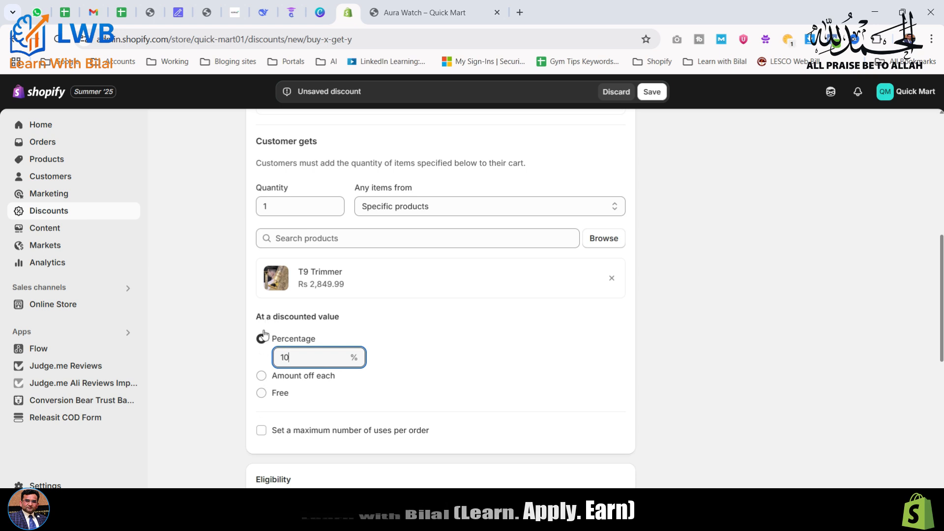
Set the minimum quantity the customer buys to 2 and make the T9 Trimmer they get free
{"action": "scroll", "coordinate": [266, 319], "scroll_direction": "up", "scroll_amount": 4}
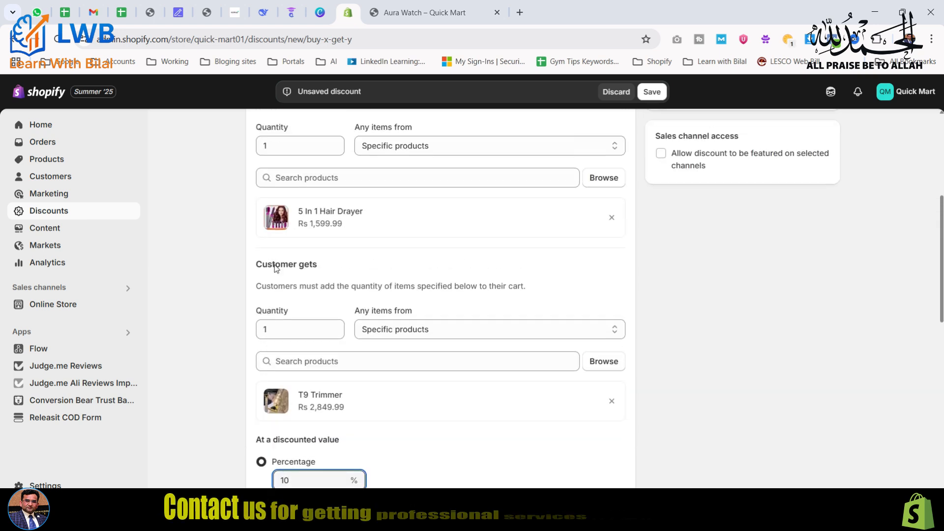
{"action": "double_click", "coordinate": [275, 206]}
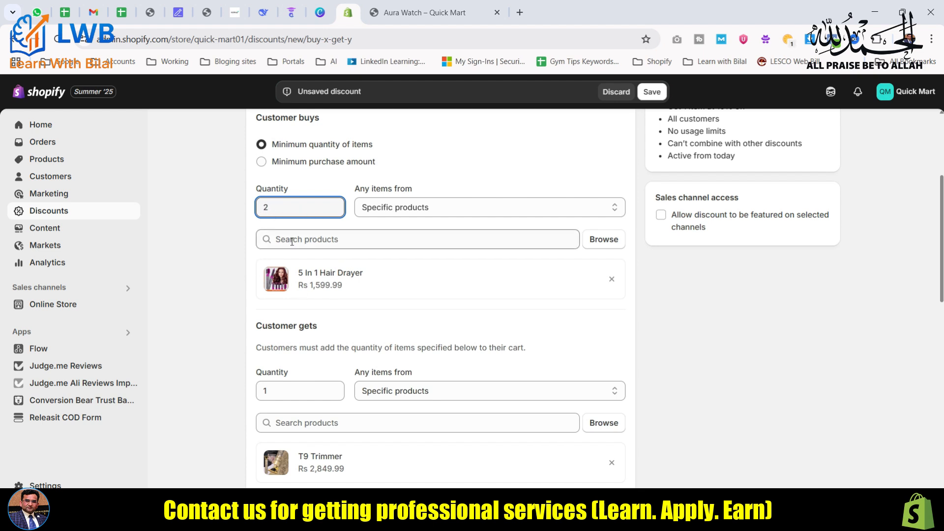
{"action": "scroll", "coordinate": [292, 241], "scroll_direction": "down", "scroll_amount": 3}
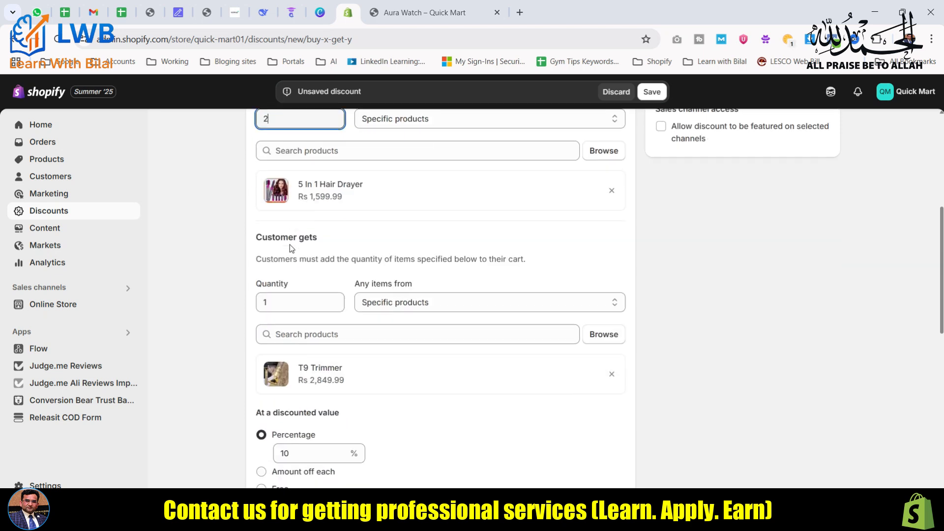
{"action": "left_click", "coordinate": [273, 452]}
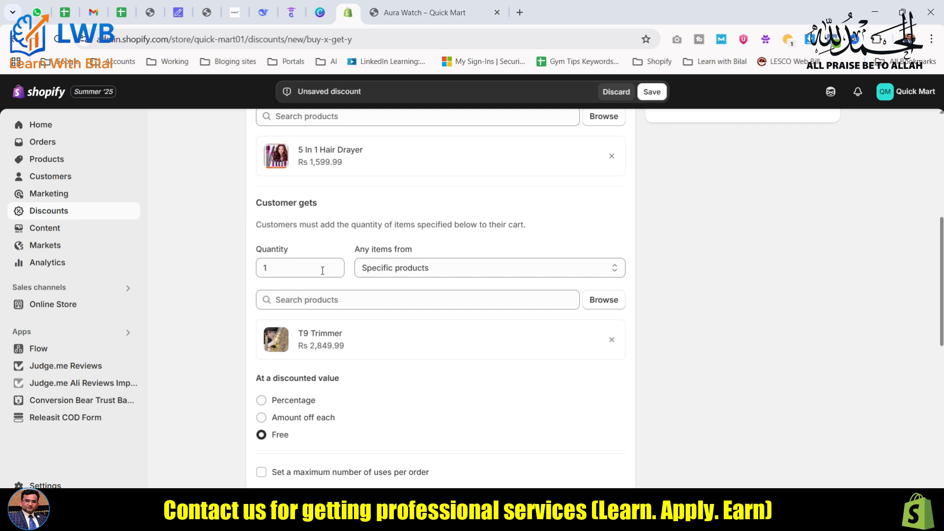
{"action": "scroll", "coordinate": [336, 343], "scroll_direction": "down", "scroll_amount": 1}
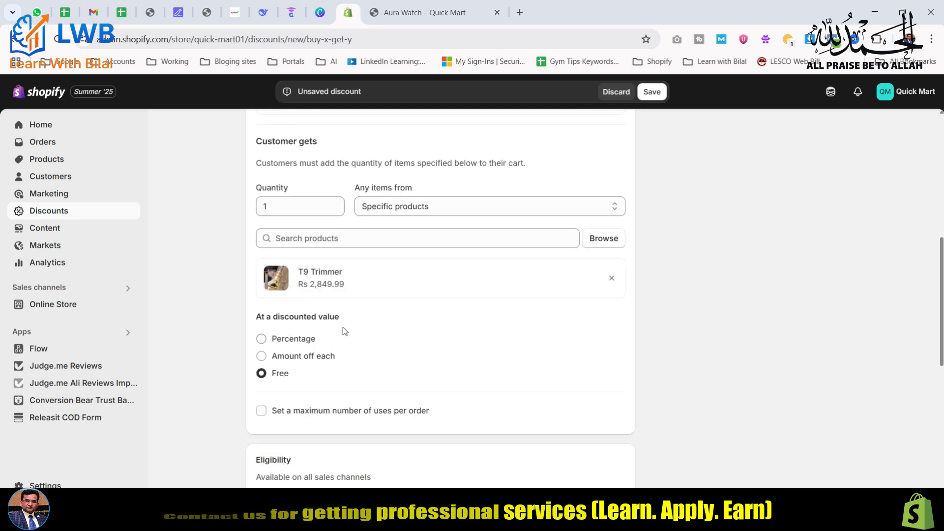
Enable a maximum number of uses per order for the discount and set it to 5
{"action": "scroll", "coordinate": [355, 309], "scroll_direction": "down", "scroll_amount": 2}
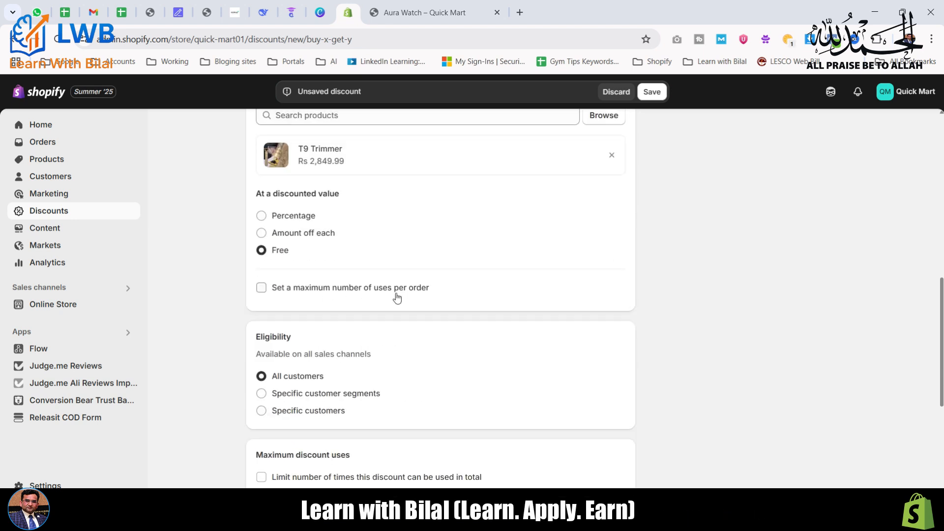
{"action": "left_click", "coordinate": [261, 291]}
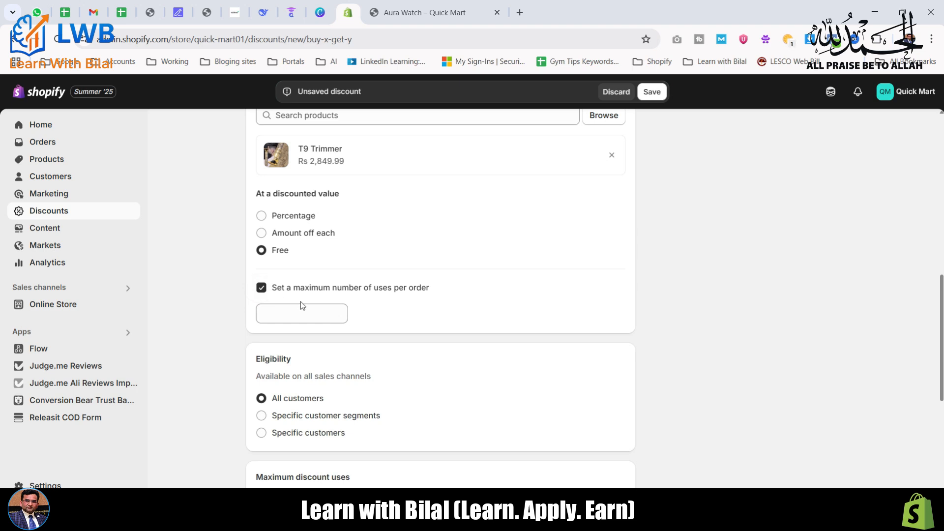
{"action": "left_click", "coordinate": [296, 318]}
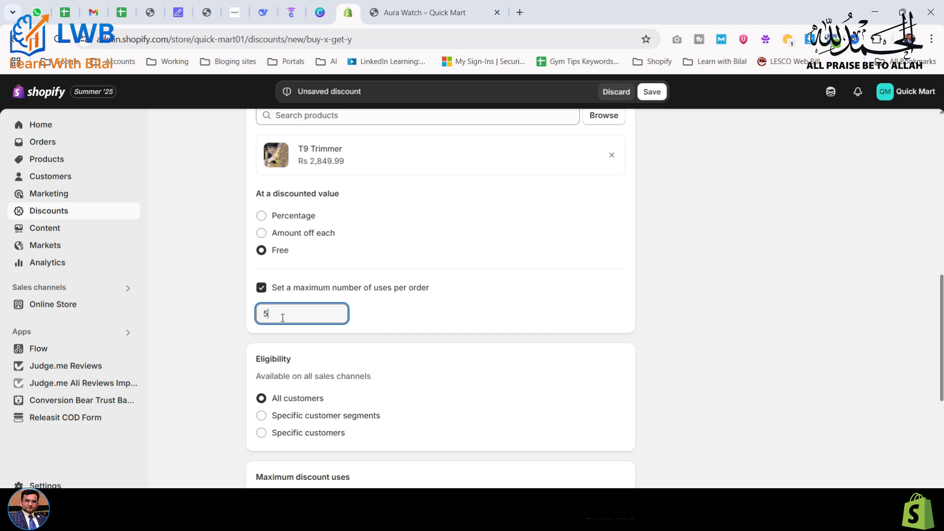
Try restricting eligibility to specific customers, check the list of customers, and return eligibility to all customers
{"action": "scroll", "coordinate": [282, 317], "scroll_direction": "down", "scroll_amount": 3}
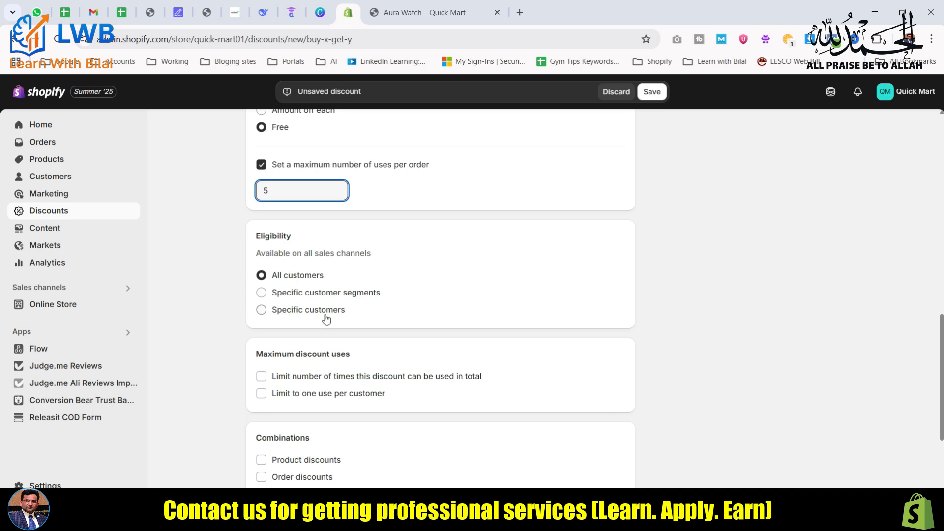
{"action": "left_click", "coordinate": [261, 310]}
{"action": "left_click", "coordinate": [595, 342]}
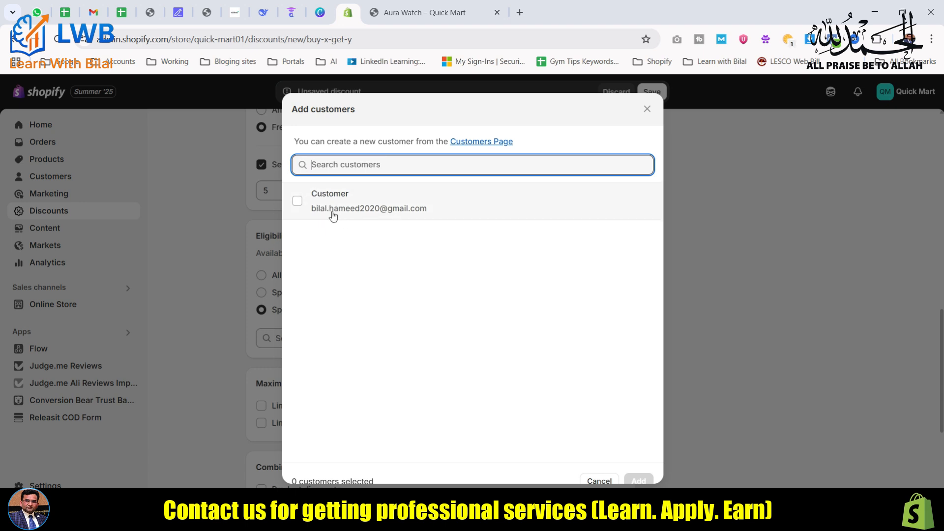
{"action": "left_click", "coordinate": [647, 109]}
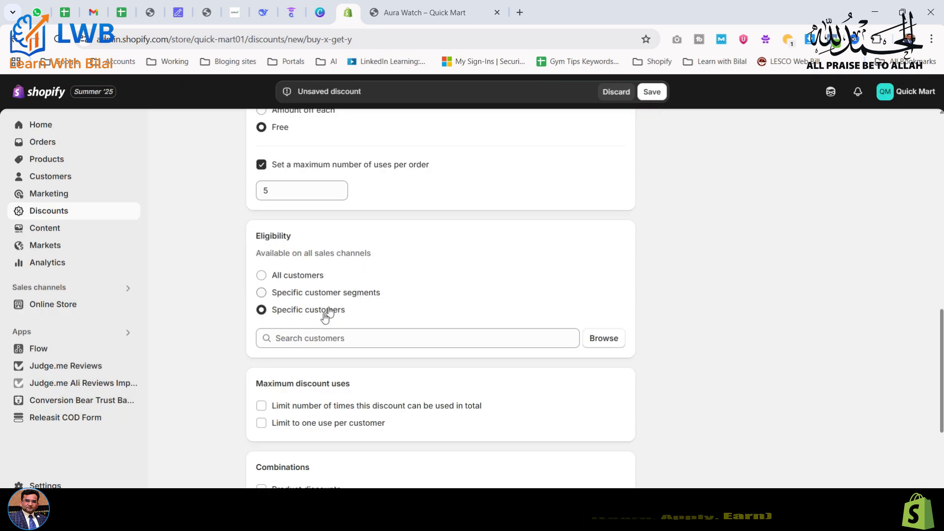
{"action": "scroll", "coordinate": [408, 309], "scroll_direction": "down", "scroll_amount": 1}
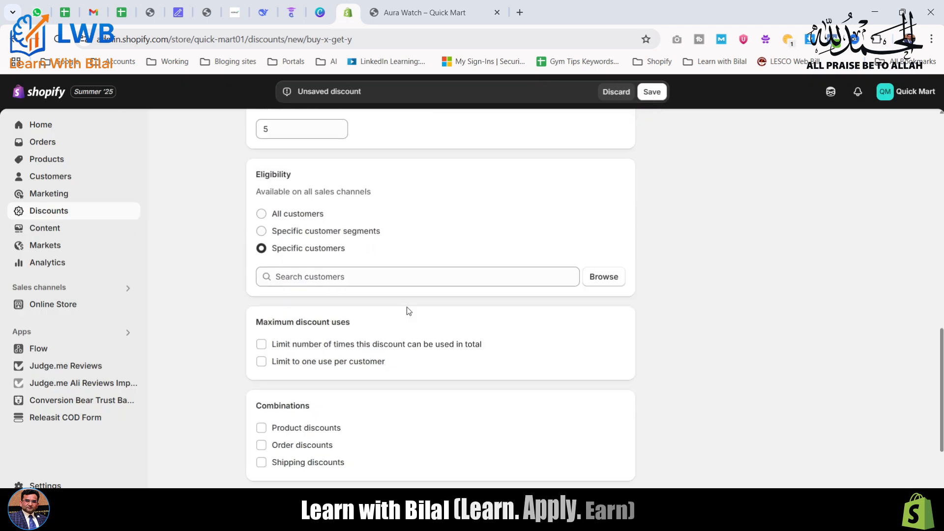
{"action": "left_click", "coordinate": [262, 214]}
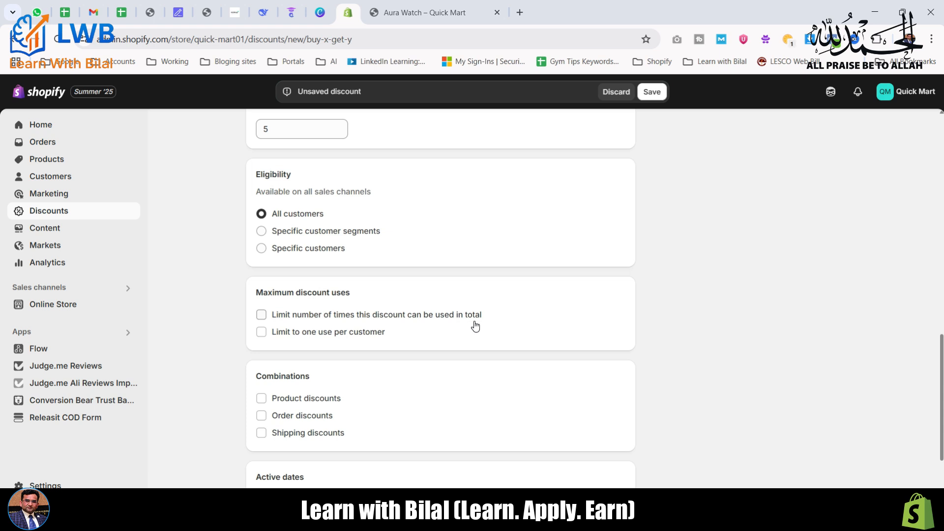
Limit the discount to 10 uses in total and to one use per customer
{"action": "left_click", "coordinate": [262, 315]}
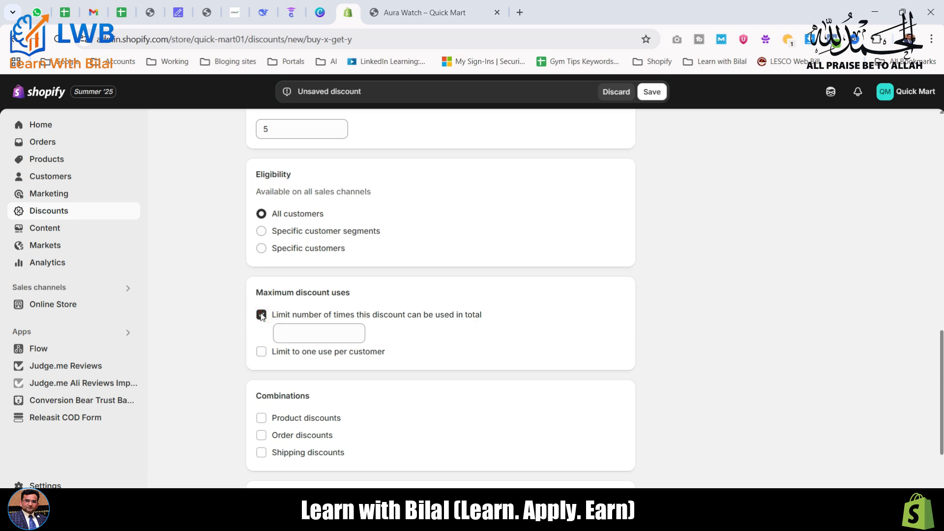
{"action": "left_click", "coordinate": [300, 336]}
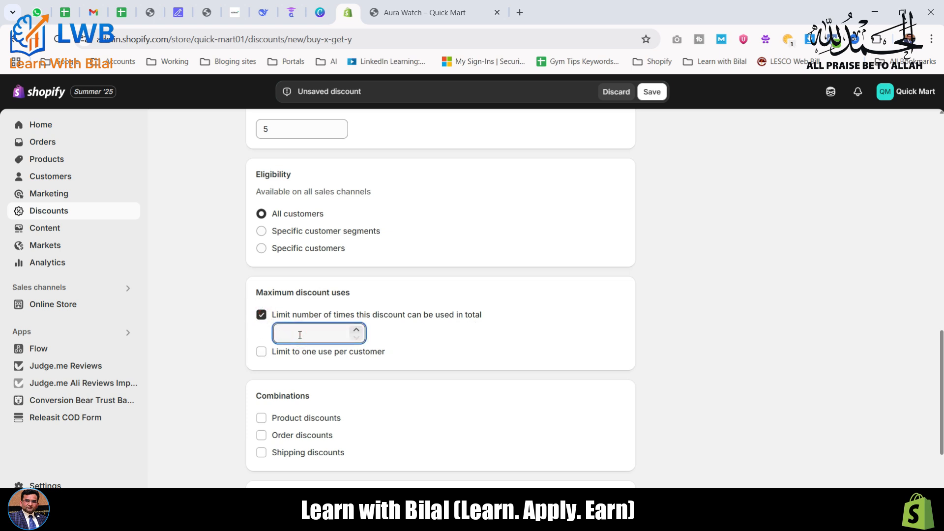
{"action": "type", "text": "10"}
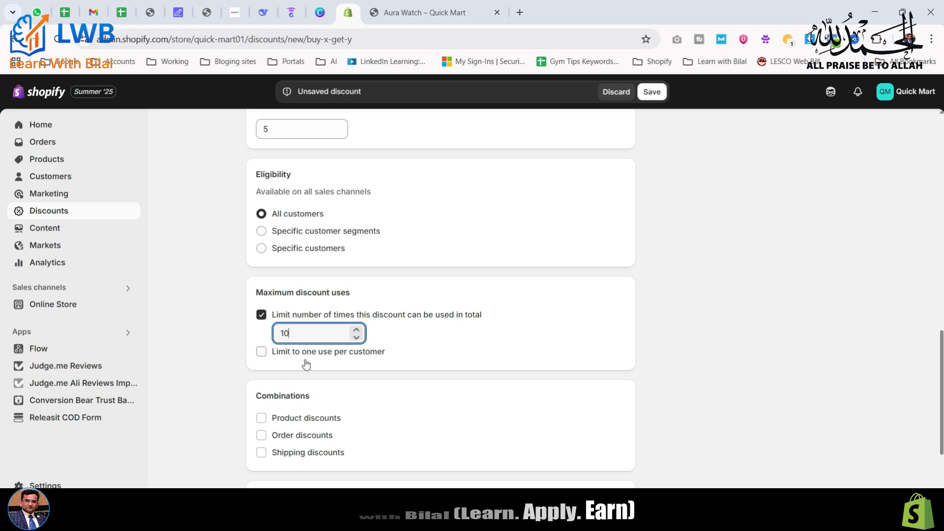
{"action": "left_click", "coordinate": [265, 353]}
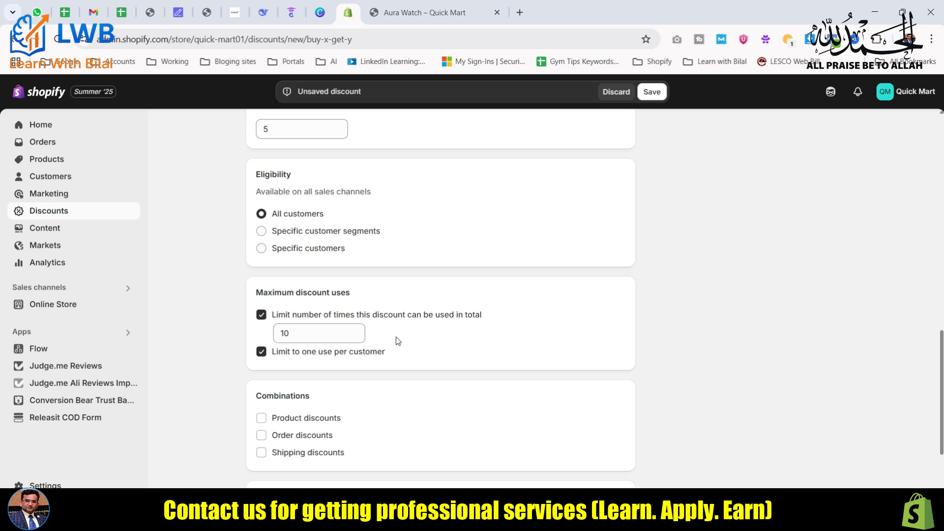
Enable an end date for the discount and set it to 2025-08-10
{"action": "scroll", "coordinate": [396, 338], "scroll_direction": "down", "scroll_amount": 2}
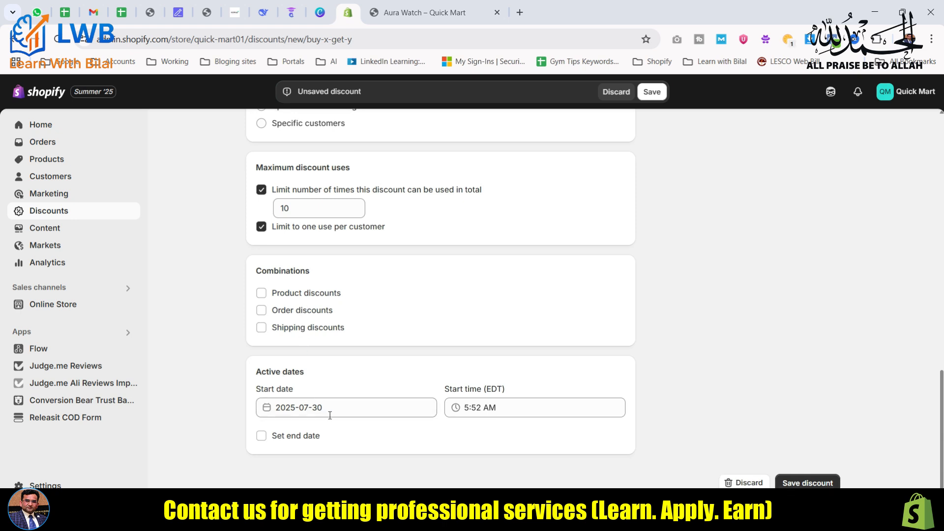
{"action": "left_click", "coordinate": [295, 430]}
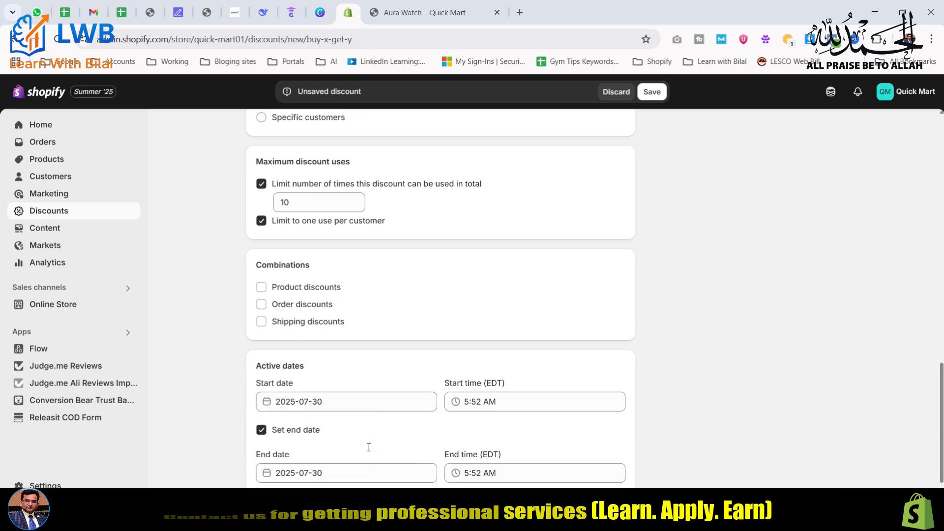
{"action": "scroll", "coordinate": [369, 447], "scroll_direction": "down", "scroll_amount": 1}
{"action": "left_click", "coordinate": [317, 434]}
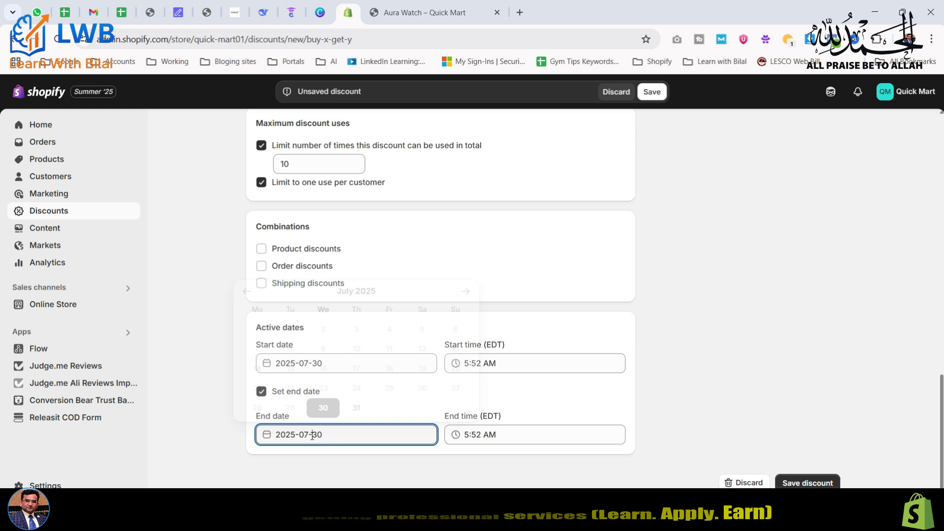
{"action": "left_click", "coordinate": [465, 291]}
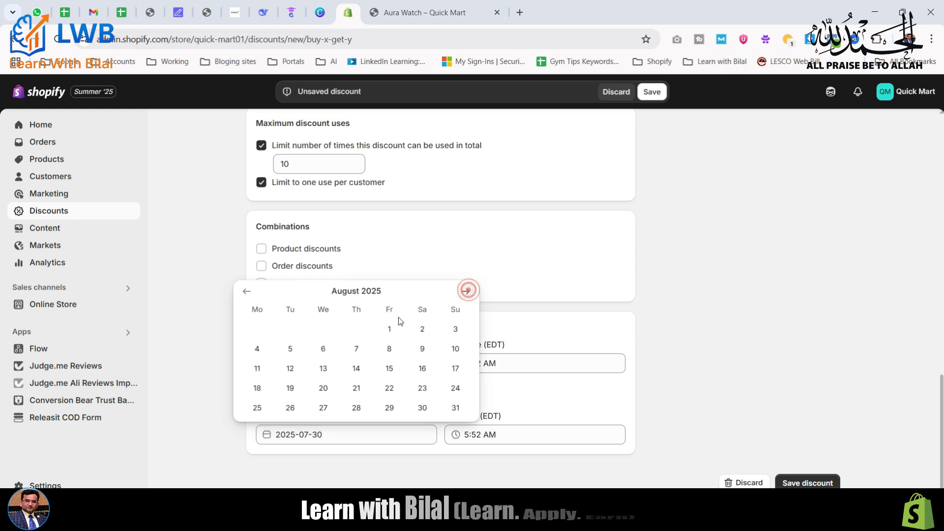
{"action": "left_click", "coordinate": [455, 348]}
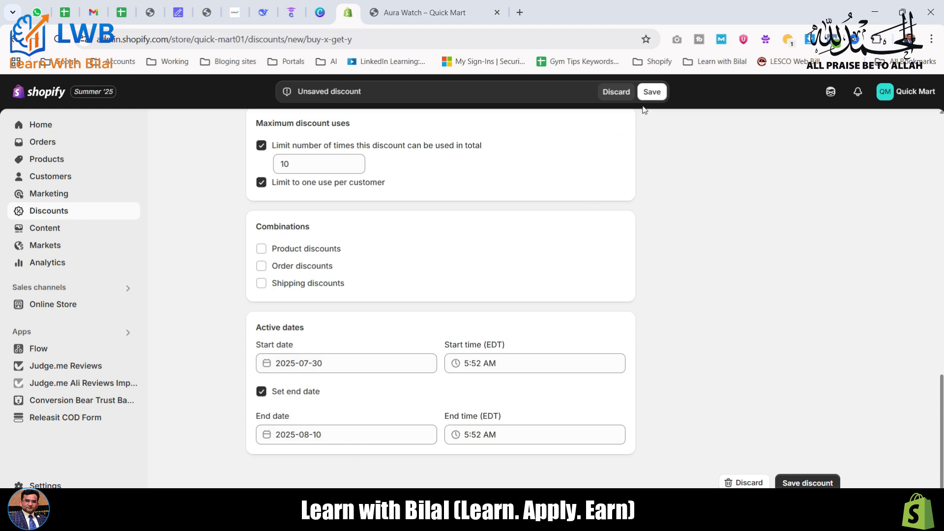
Copy the discount code QuickMart003, review the Buy X get Y settings, and save the discount
{"action": "scroll", "coordinate": [407, 249], "scroll_direction": "up", "scroll_amount": 6}
{"action": "scroll", "coordinate": [397, 252], "scroll_direction": "up", "scroll_amount": 12}
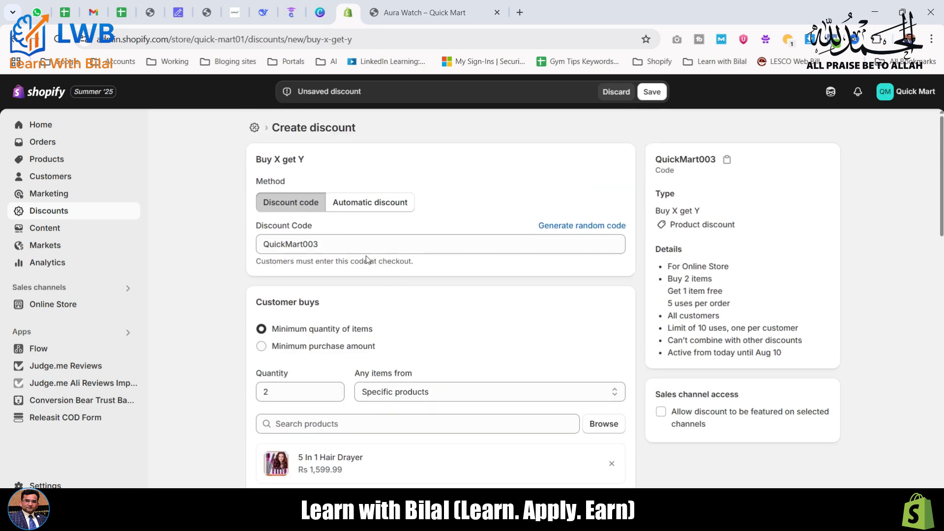
{"action": "left_click_drag", "start_coordinate": [316, 244], "coordinate": [262, 245]}
{"action": "key", "text": "ctrl+c"}
{"action": "scroll", "coordinate": [305, 314], "scroll_direction": "down", "scroll_amount": 3}
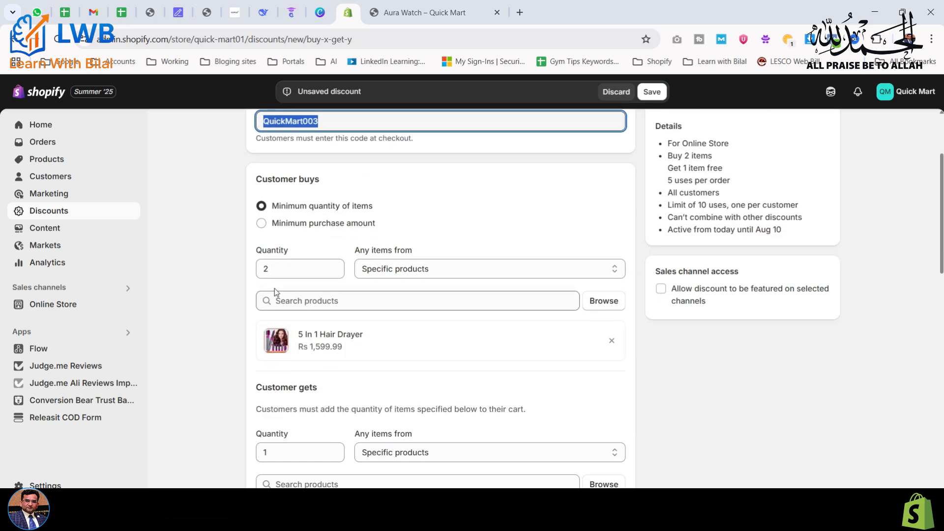
{"action": "scroll", "coordinate": [376, 347], "scroll_direction": "down", "scroll_amount": 5}
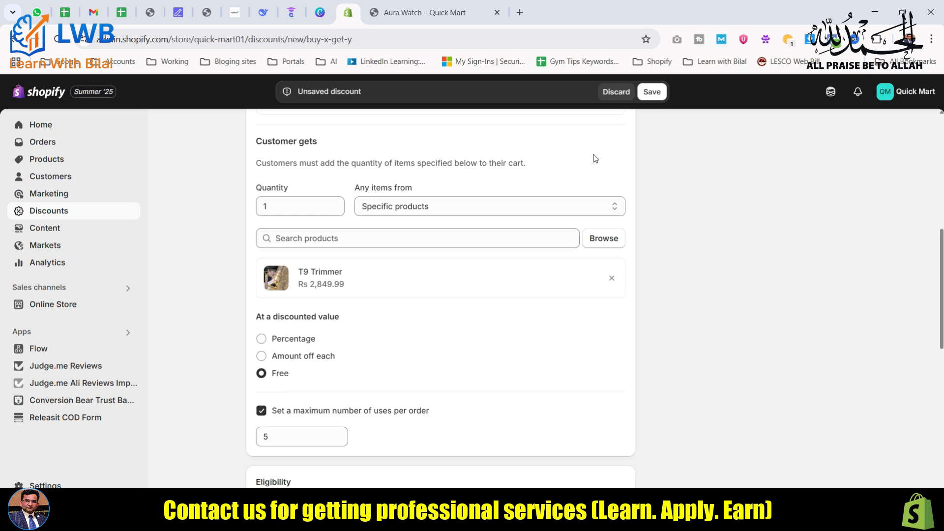
{"action": "left_click", "coordinate": [651, 92]}
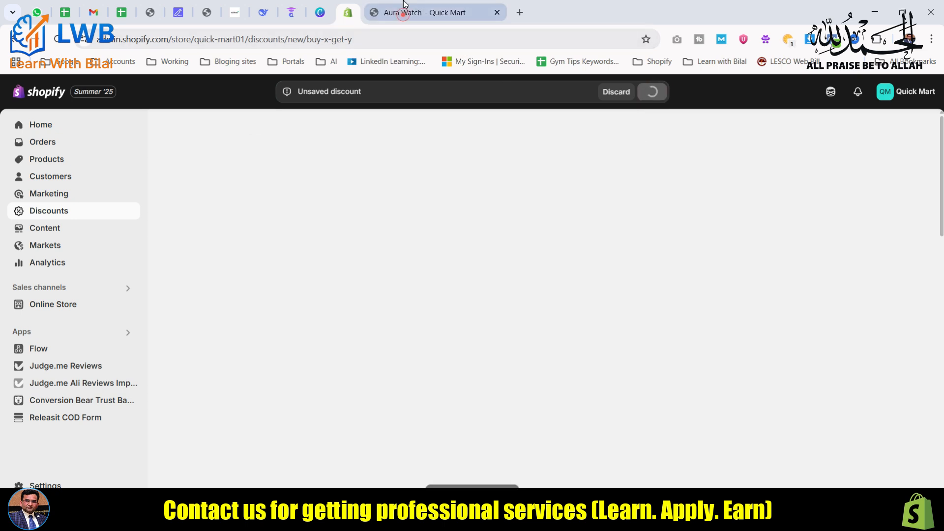
Switch to the Quick Mart storefront and open its catalog to show the 5 In 1 Hair Drayer and T9 Trimmer
{"action": "left_click", "coordinate": [404, 4]}
{"action": "left_click", "coordinate": [412, 157]}
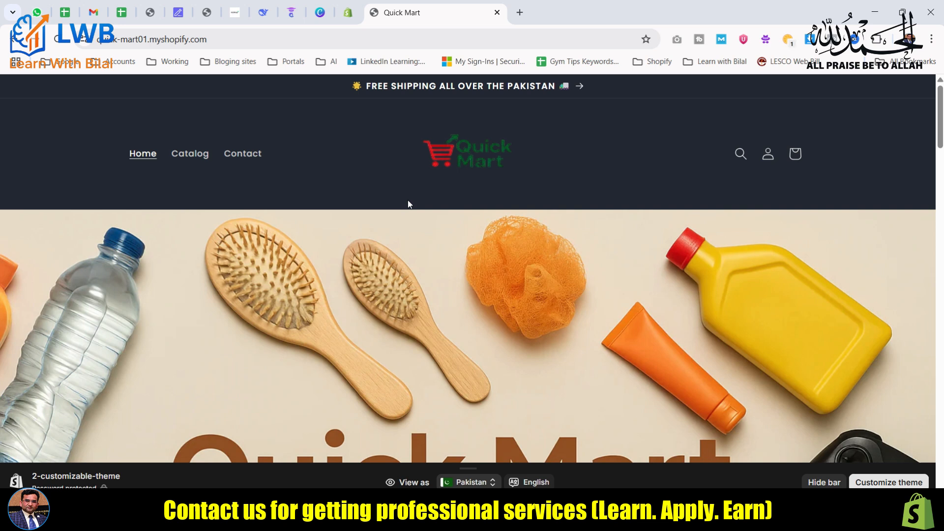
{"action": "left_click", "coordinate": [194, 164]}
{"action": "scroll", "coordinate": [414, 278], "scroll_direction": "down", "scroll_amount": 3}
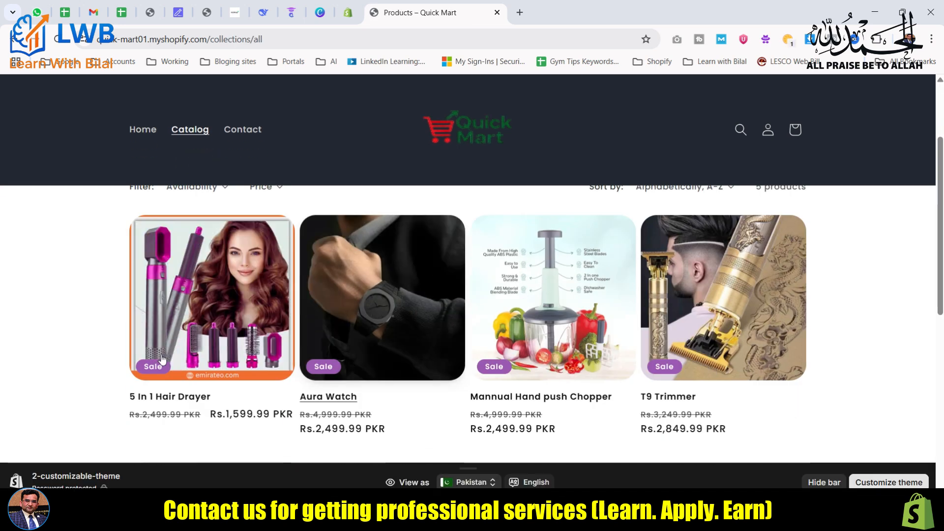
Add two units of the 5 In 1 Hair Drayer to the cart and dismiss the cart notification
{"action": "left_click", "coordinate": [223, 270]}
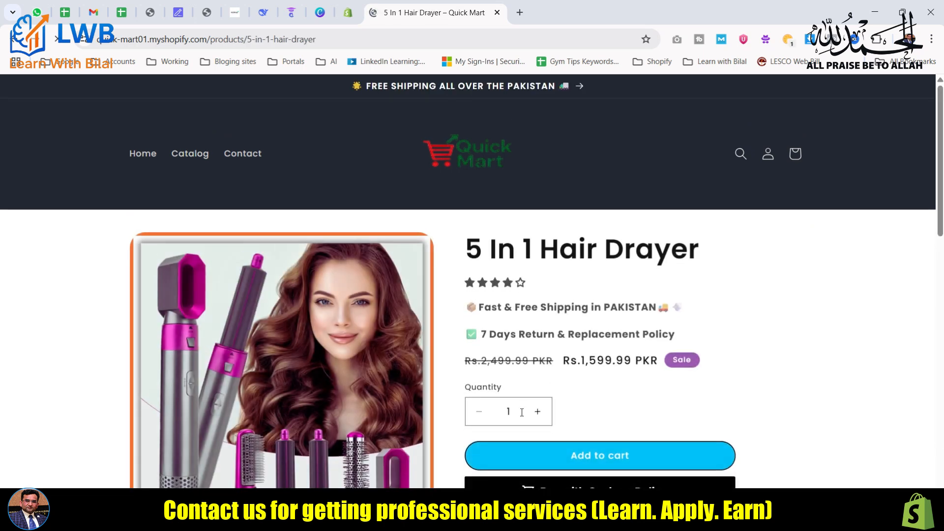
{"action": "scroll", "coordinate": [522, 399], "scroll_direction": "down", "scroll_amount": 3}
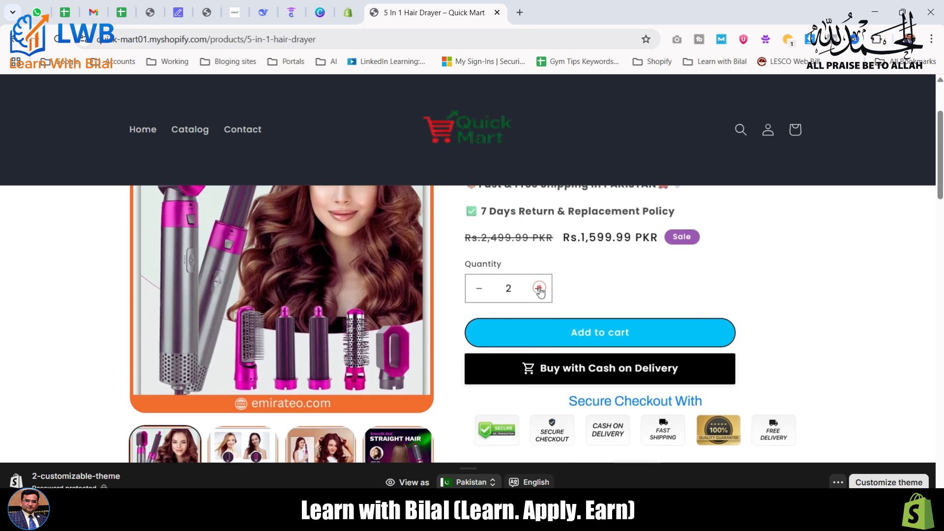
{"action": "left_click", "coordinate": [609, 331]}
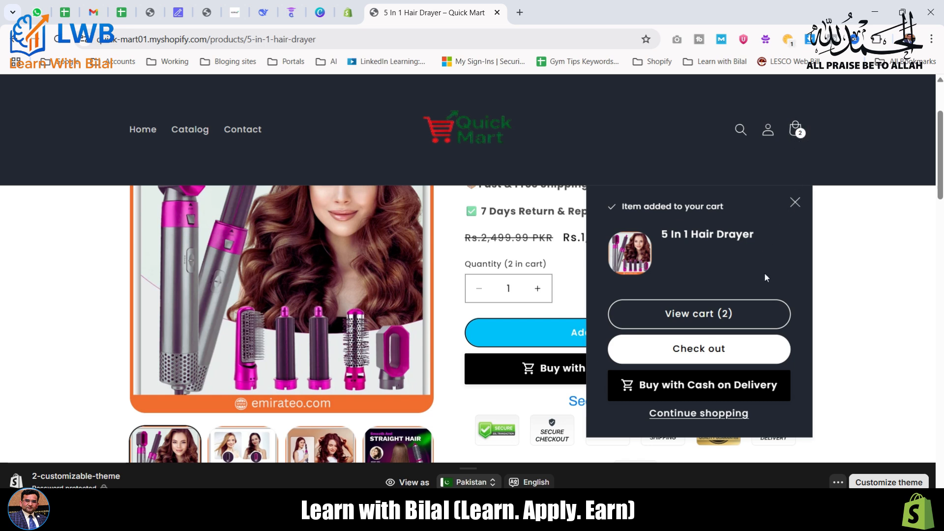
{"action": "scroll", "coordinate": [721, 307], "scroll_direction": "down", "scroll_amount": 2}
{"action": "scroll", "coordinate": [767, 256], "scroll_direction": "up", "scroll_amount": 2}
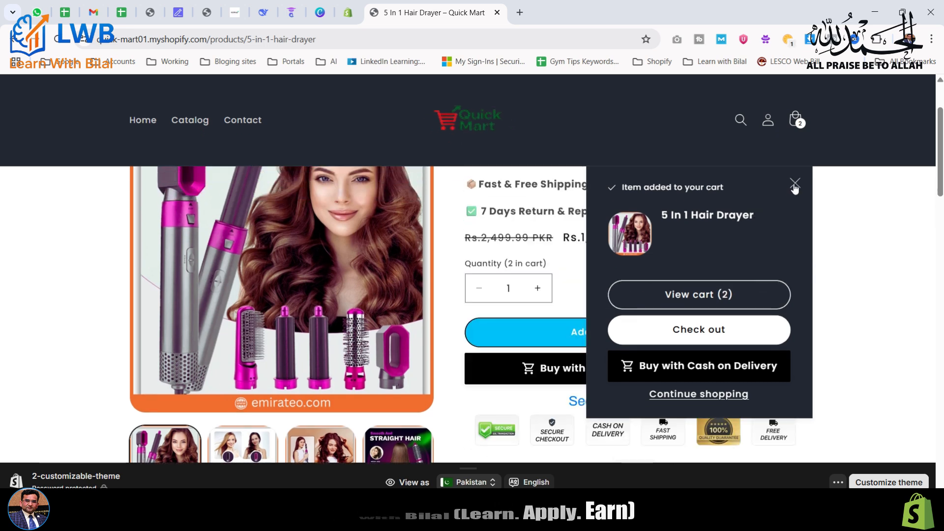
{"action": "left_click", "coordinate": [795, 186]}
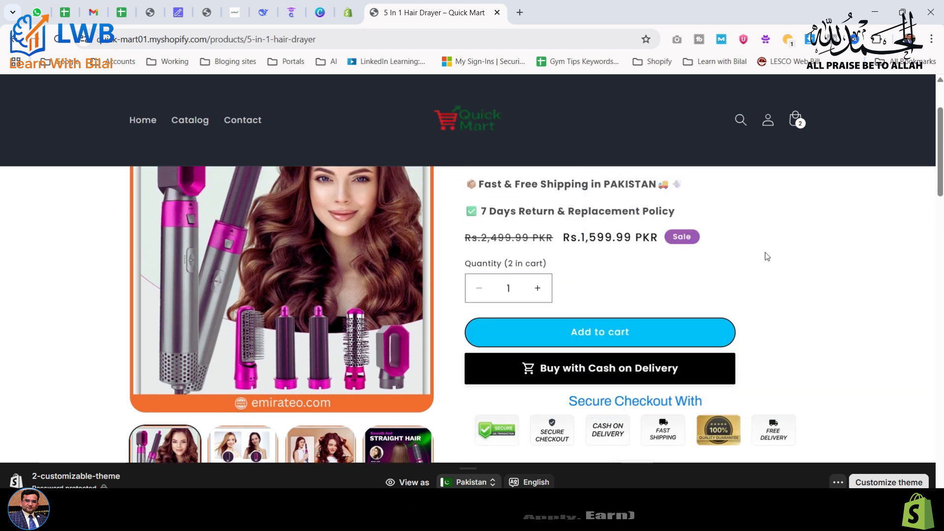
Return to the store catalog and add one T9 Trimmer to the cart
{"action": "left_click", "coordinate": [206, 126]}
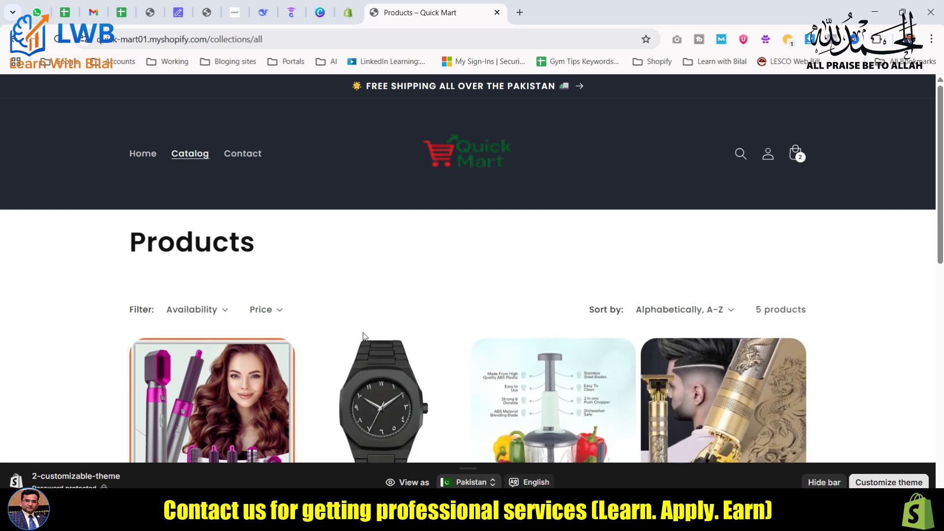
{"action": "scroll", "coordinate": [363, 332], "scroll_direction": "down", "scroll_amount": 2}
{"action": "left_click", "coordinate": [720, 286]}
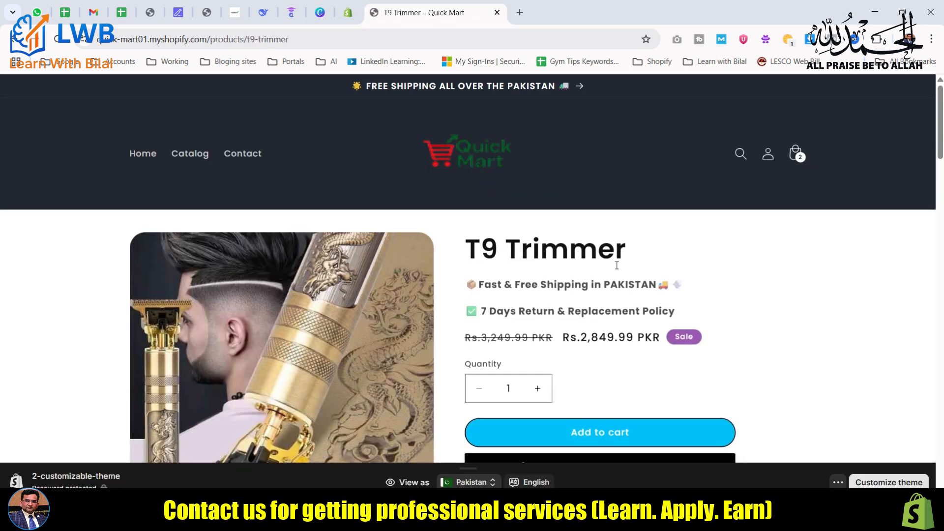
{"action": "scroll", "coordinate": [616, 265], "scroll_direction": "down", "scroll_amount": 1}
{"action": "left_click", "coordinate": [611, 370]}
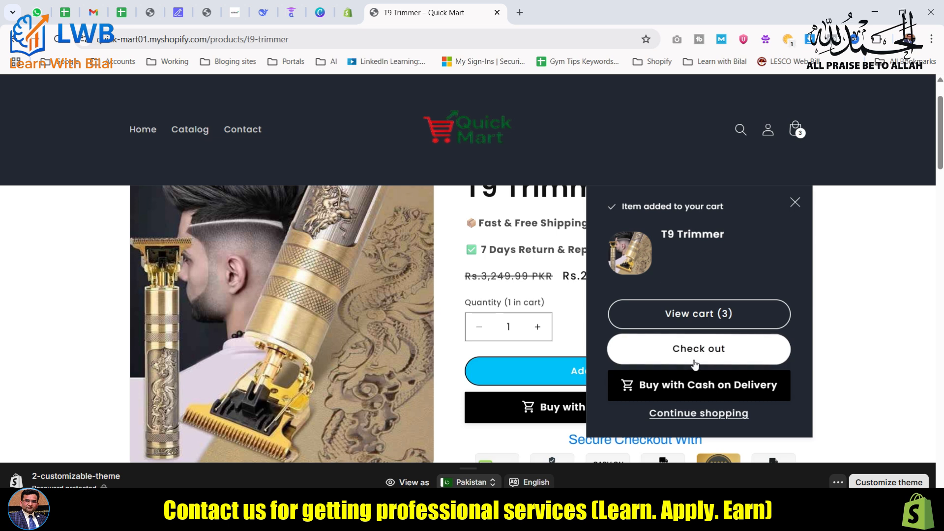
Apply the discount code QuickMart003 in the cash on delivery order form, check the totals, and close the form
{"action": "left_click", "coordinate": [703, 384]}
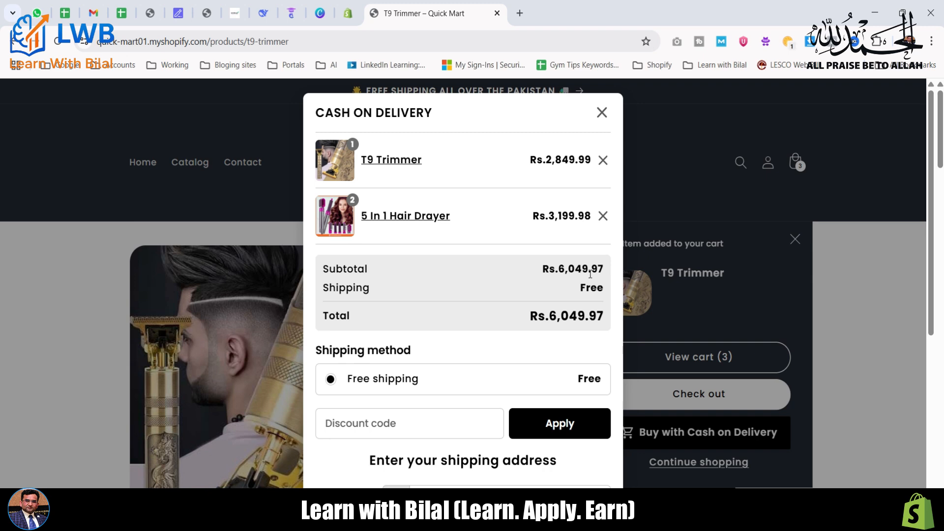
{"action": "left_click", "coordinate": [357, 427]}
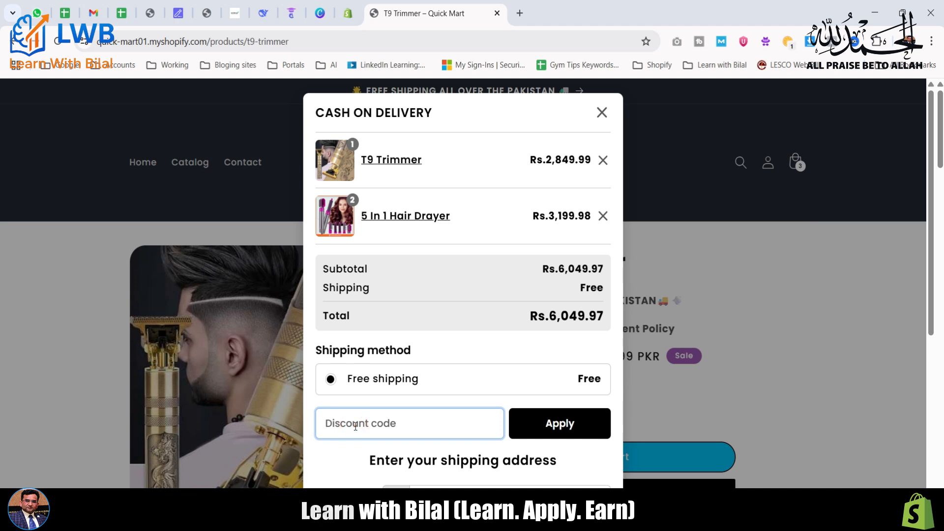
{"action": "key", "text": "ctrl+v"}
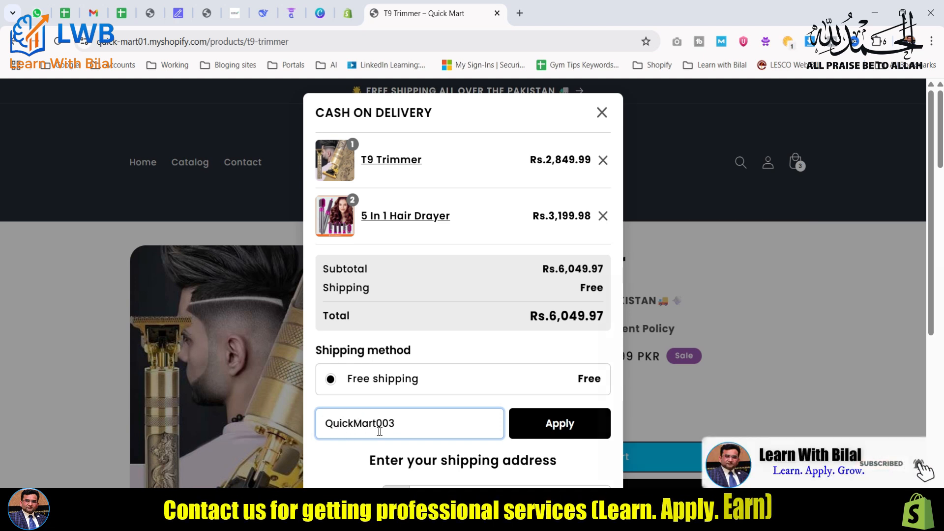
{"action": "left_click", "coordinate": [560, 423]}
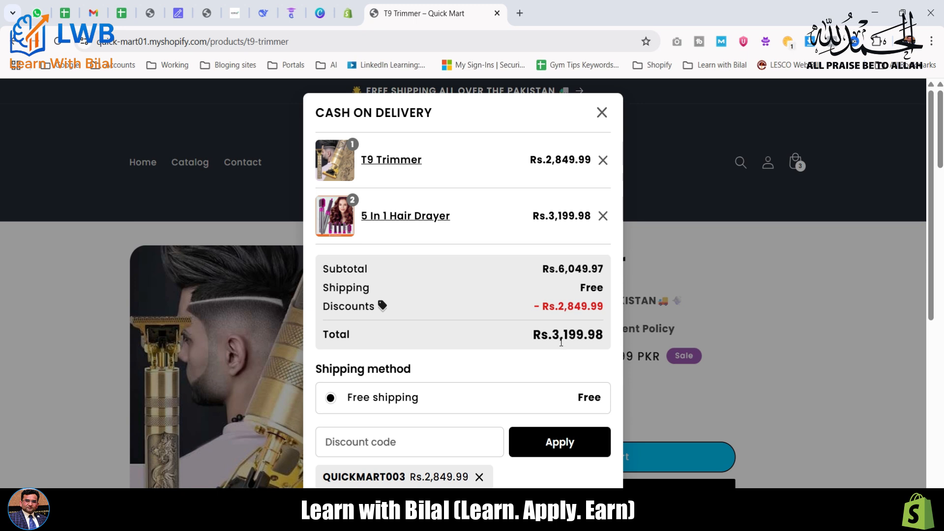
{"action": "left_click", "coordinate": [601, 113]}
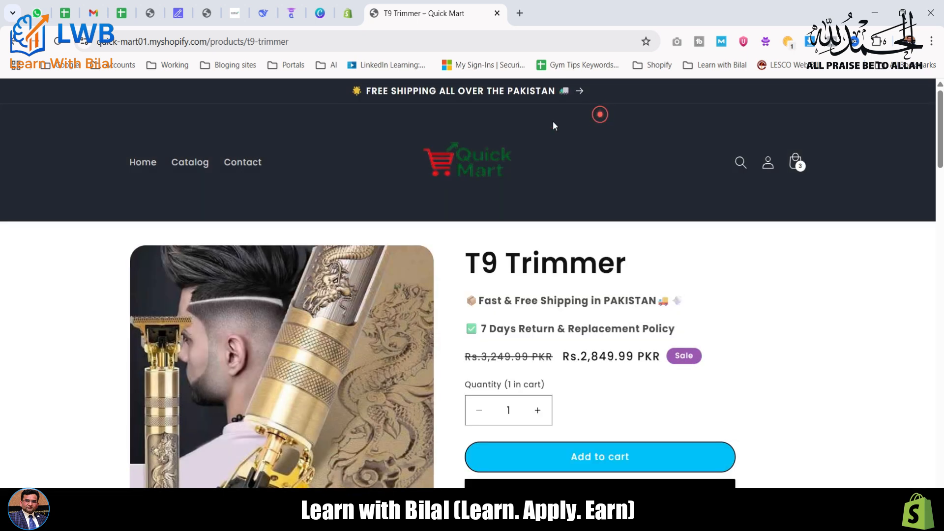
Switch to the Shopify admin and open the QuickMart003 discount from the discounts list to review its details
{"action": "left_click", "coordinate": [348, 14]}
{"action": "left_click", "coordinate": [48, 223]}
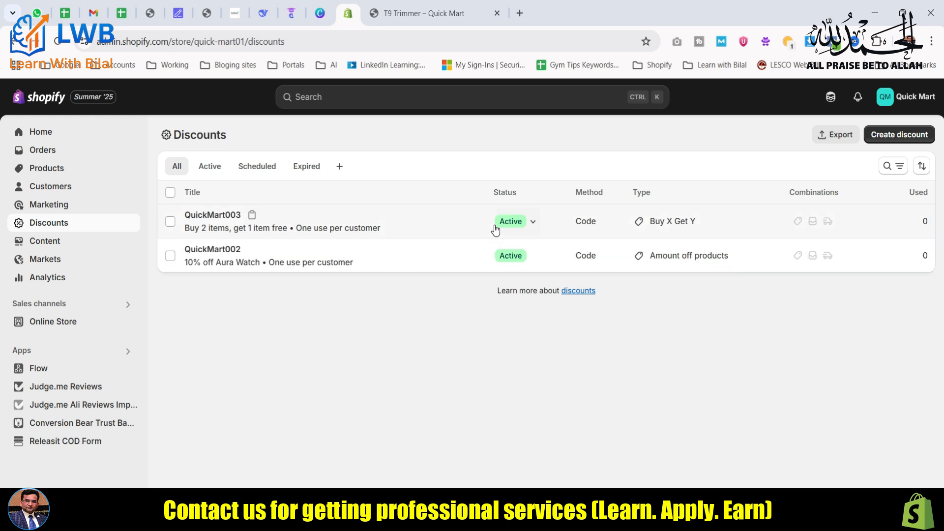
{"action": "left_click", "coordinate": [447, 226]}
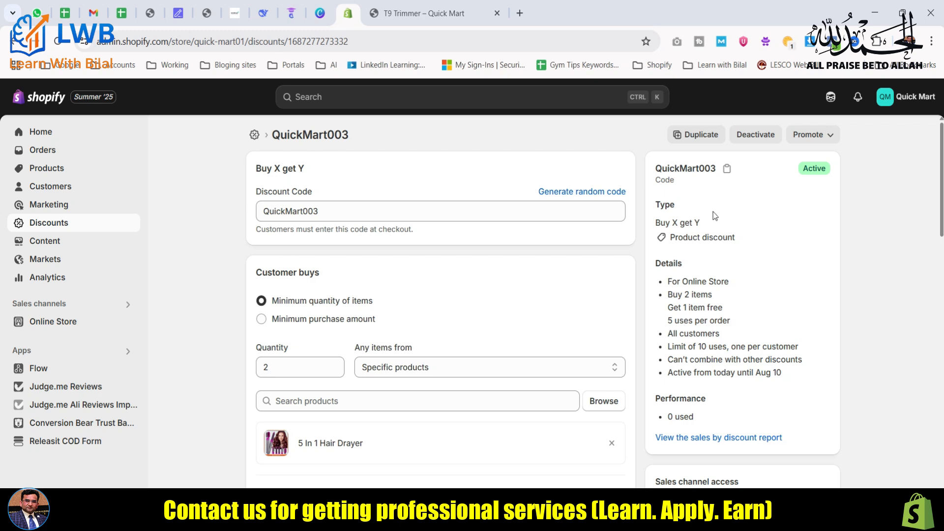
Return to the discounts list and start a new Amount off order discount with the code QuickMart004
{"action": "left_click", "coordinate": [67, 225]}
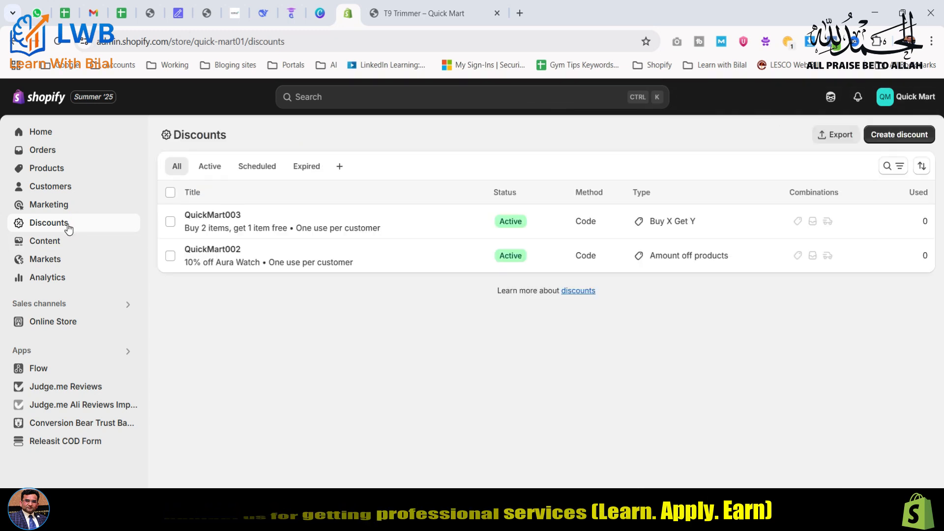
{"action": "left_click", "coordinate": [894, 138]}
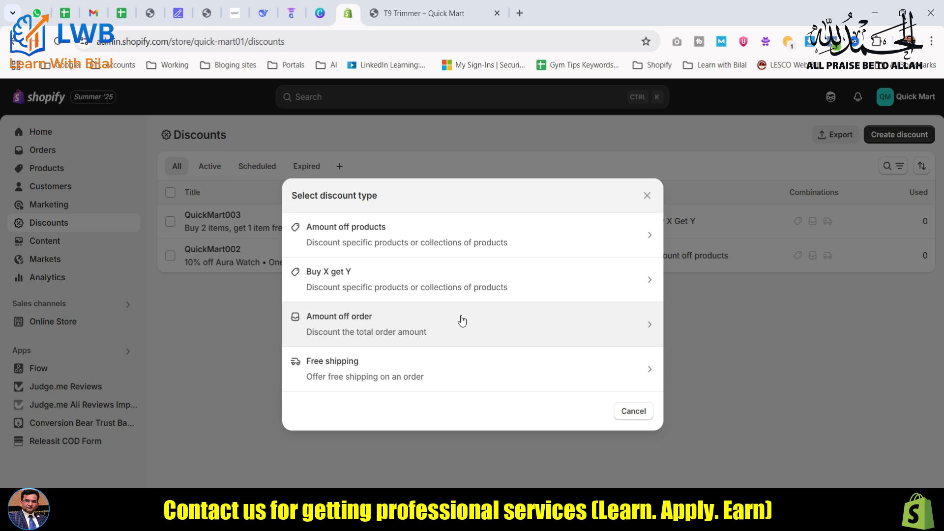
{"action": "left_click", "coordinate": [463, 321]}
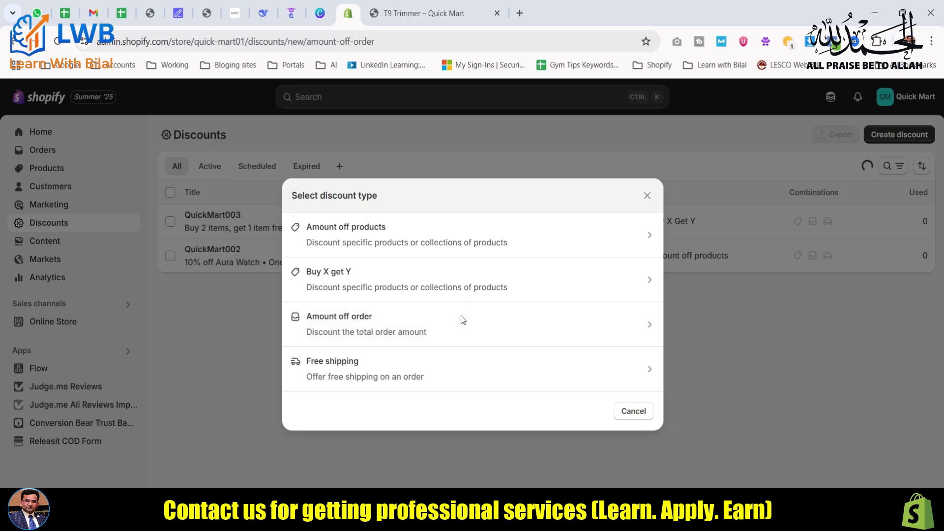
{"action": "left_click", "coordinate": [289, 258]}
{"action": "type", "text": "QuickMart003"}
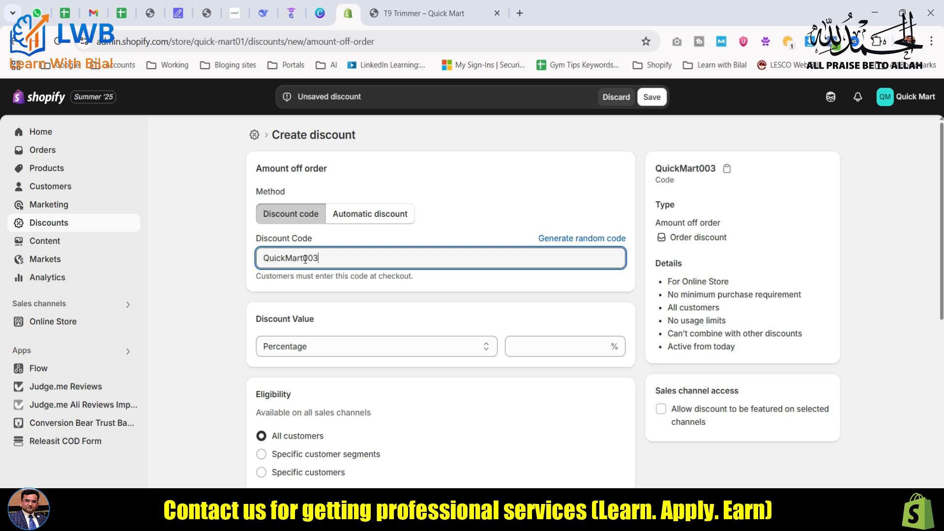
{"action": "key", "text": "BackSpace"}
{"action": "type", "text": "4"}
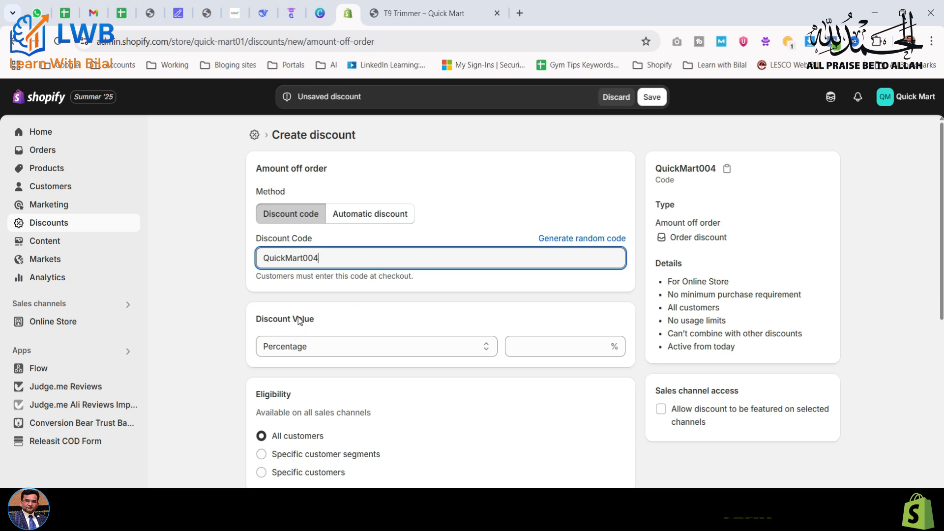
Set the order discount value to a percentage of 10%
{"action": "scroll", "coordinate": [301, 320], "scroll_direction": "down", "scroll_amount": 1}
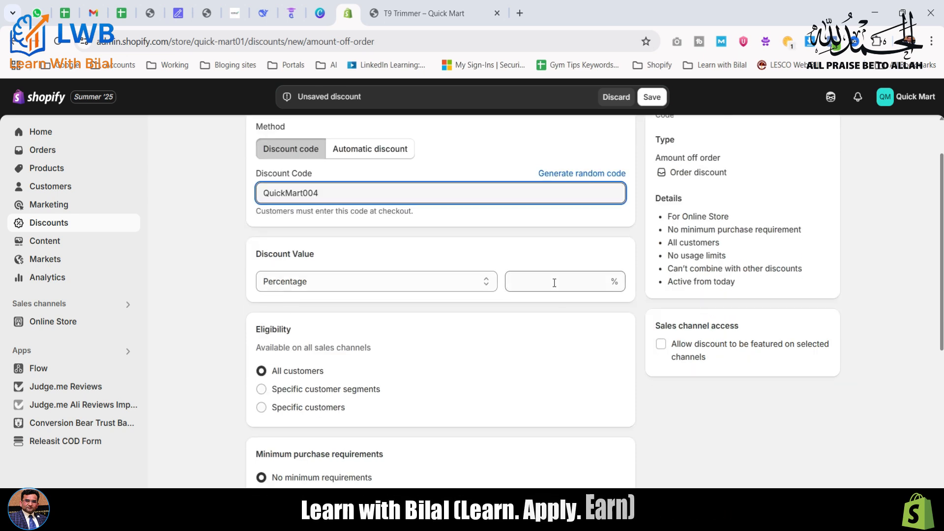
{"action": "left_click", "coordinate": [422, 281]}
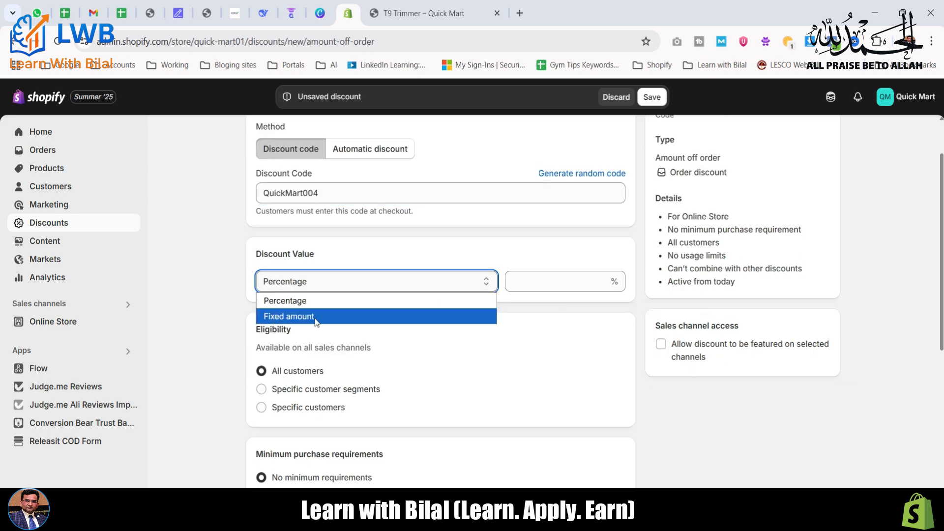
{"action": "left_click", "coordinate": [320, 306]}
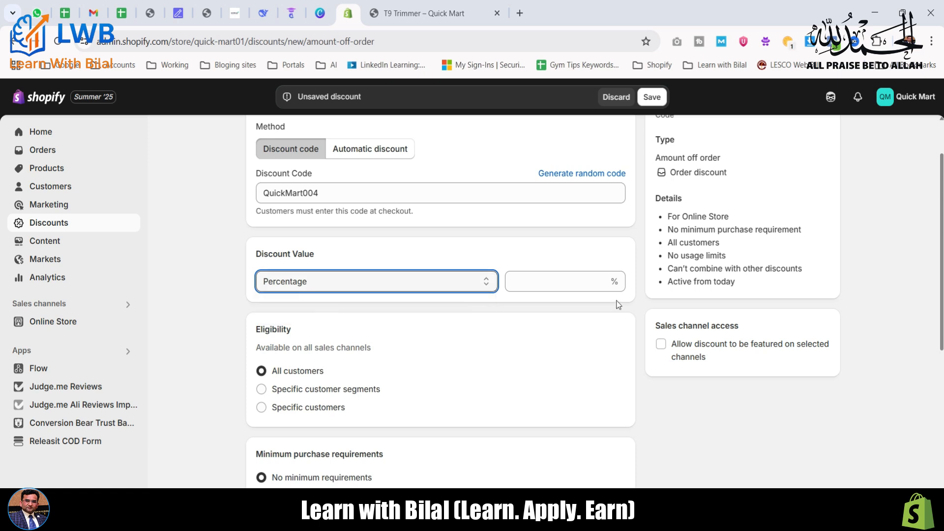
{"action": "left_click", "coordinate": [548, 280]}
{"action": "type", "text": "10"}
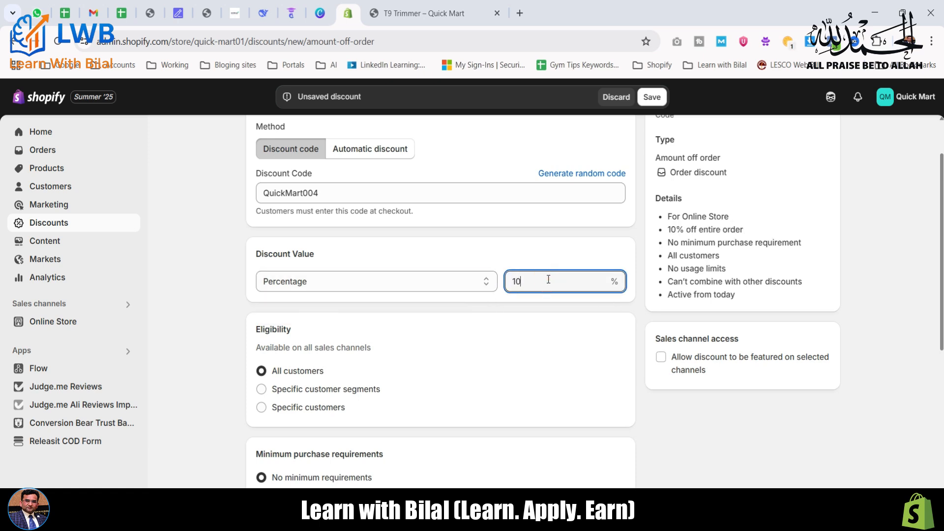
Keep all customers eligible with no minimum requirements, and limit QuickMart004 to 10 total uses and one use per customer
{"action": "scroll", "coordinate": [396, 298], "scroll_direction": "down", "scroll_amount": 1}
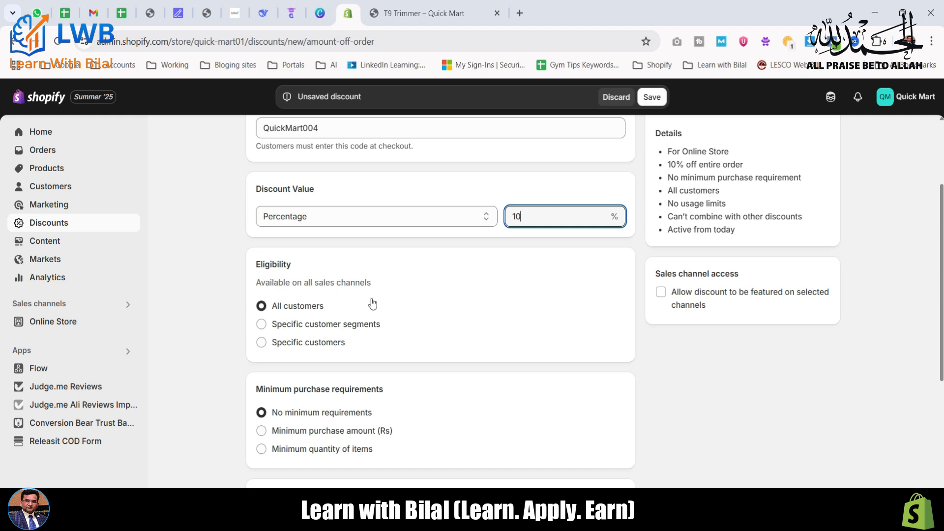
{"action": "scroll", "coordinate": [373, 304], "scroll_direction": "down", "scroll_amount": 2}
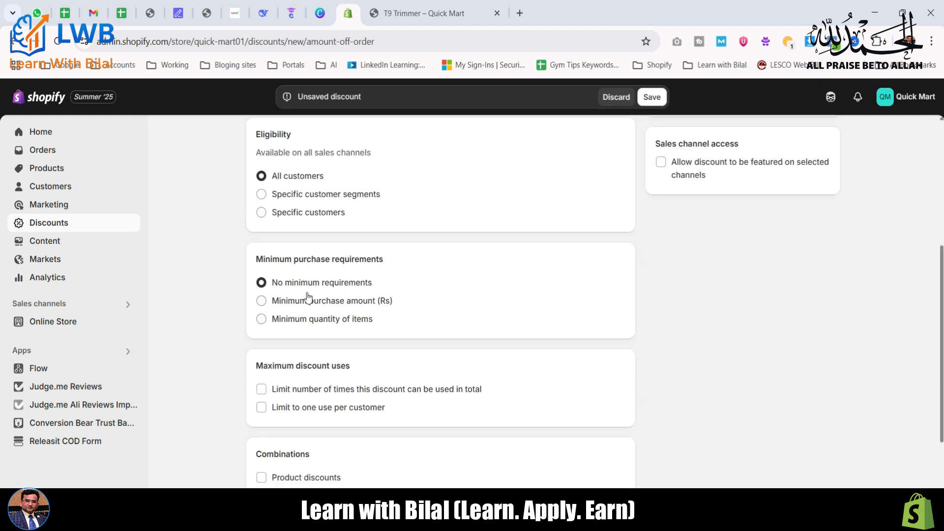
{"action": "scroll", "coordinate": [387, 292], "scroll_direction": "down", "scroll_amount": 1}
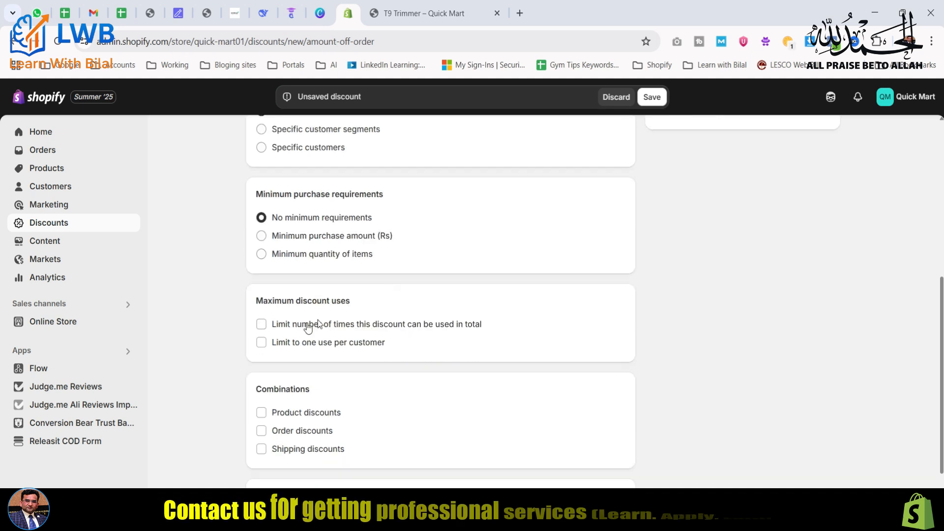
{"action": "left_click", "coordinate": [262, 325]}
{"action": "left_click", "coordinate": [289, 347]}
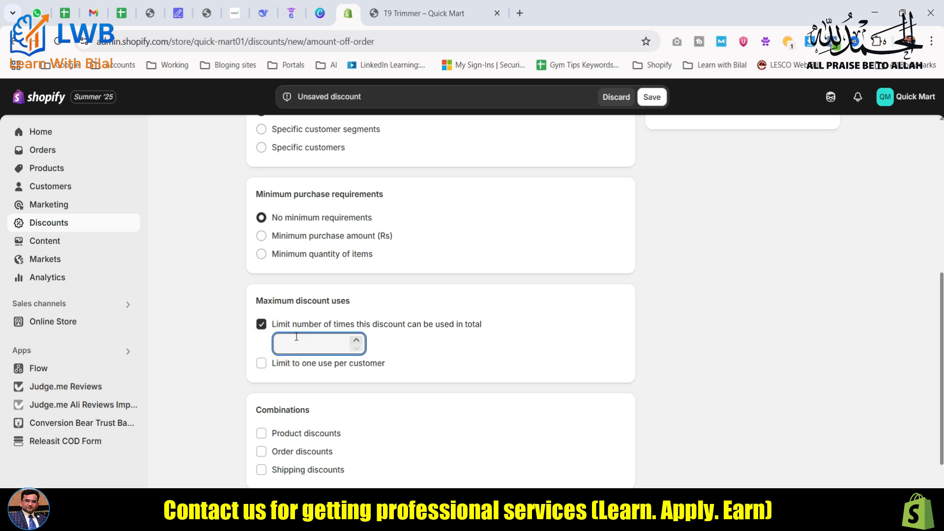
{"action": "left_click", "coordinate": [261, 364]}
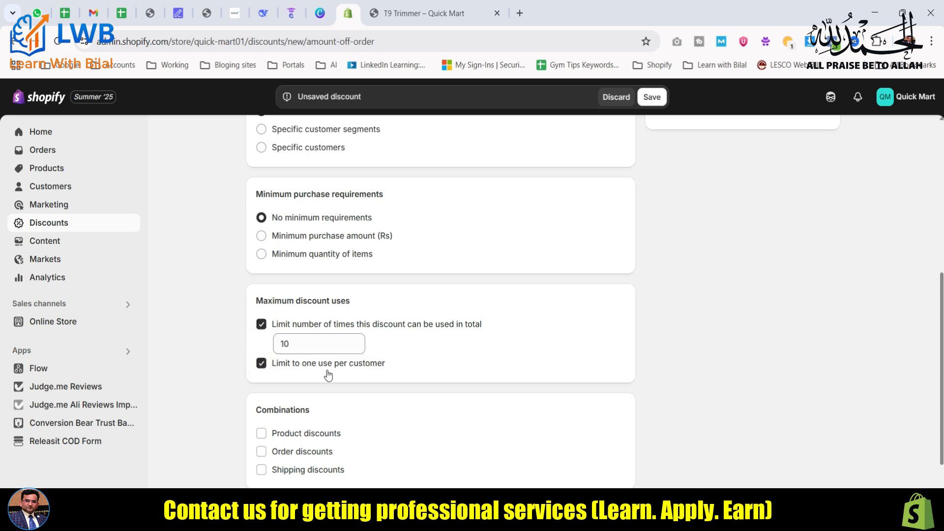
Enable an end date for the QuickMart004 discount and set it to August 10, 2025
{"action": "scroll", "coordinate": [400, 372], "scroll_direction": "down", "scroll_amount": 3}
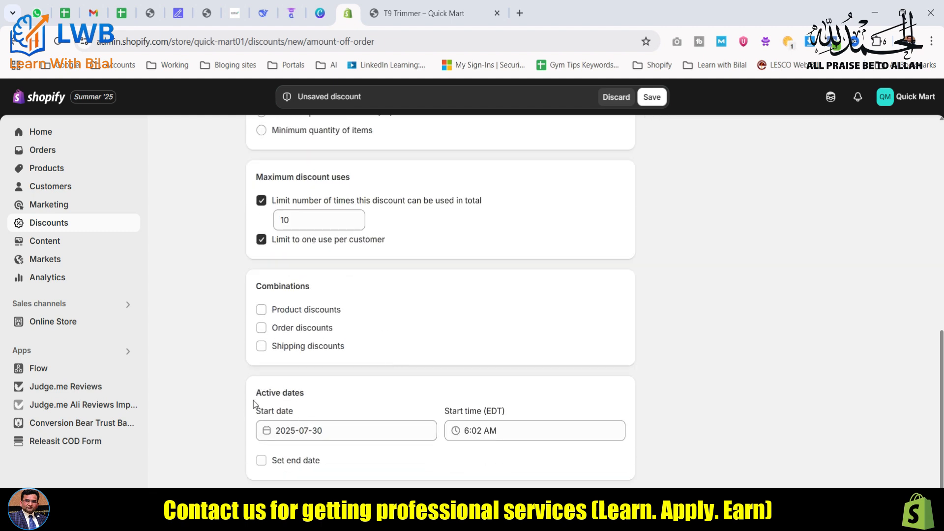
{"action": "left_click", "coordinate": [262, 461]}
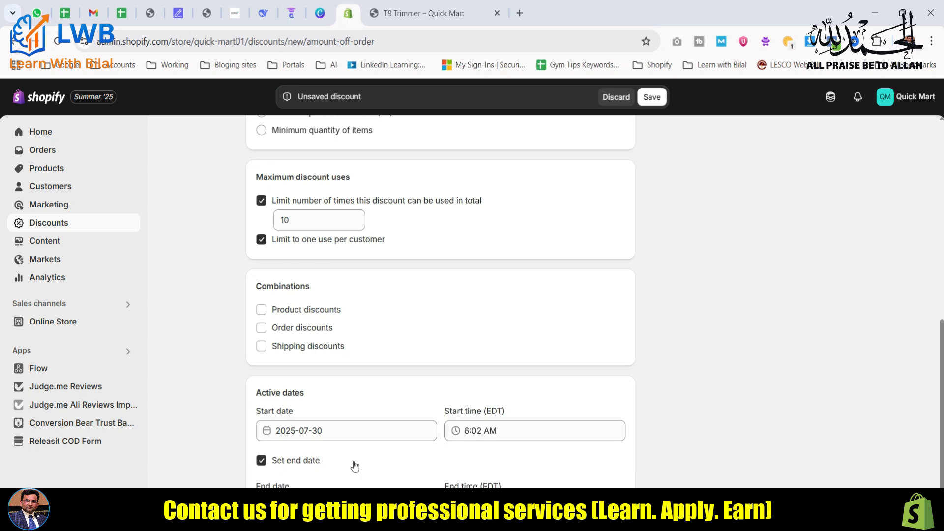
{"action": "scroll", "coordinate": [339, 462], "scroll_direction": "down", "scroll_amount": 1}
{"action": "left_click", "coordinate": [337, 456]}
{"action": "left_click", "coordinate": [466, 308]}
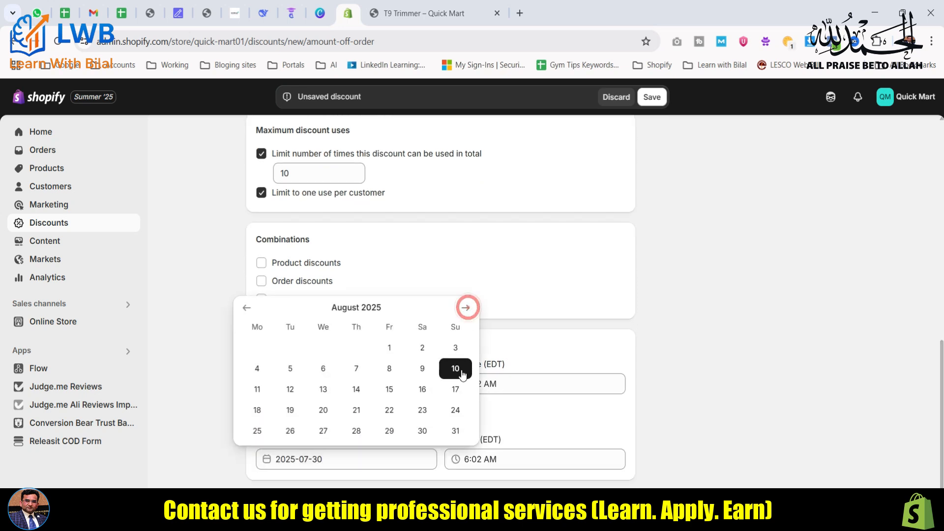
{"action": "left_click", "coordinate": [455, 368]}
Save the QuickMart004 discount and review its value, eligibility and minimum purchase settings
{"action": "left_click", "coordinate": [652, 97]}
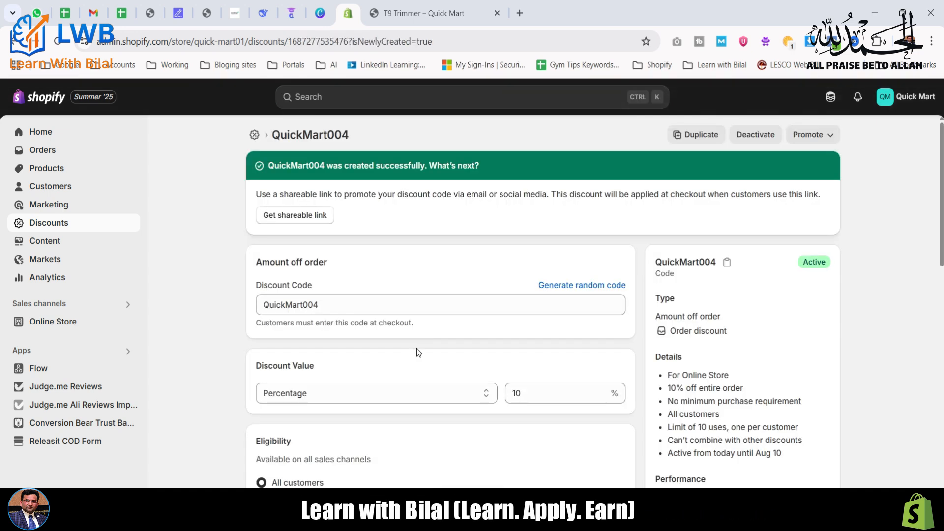
{"action": "scroll", "coordinate": [417, 348], "scroll_direction": "down", "scroll_amount": 2}
{"action": "scroll", "coordinate": [417, 352], "scroll_direction": "down", "scroll_amount": 3}
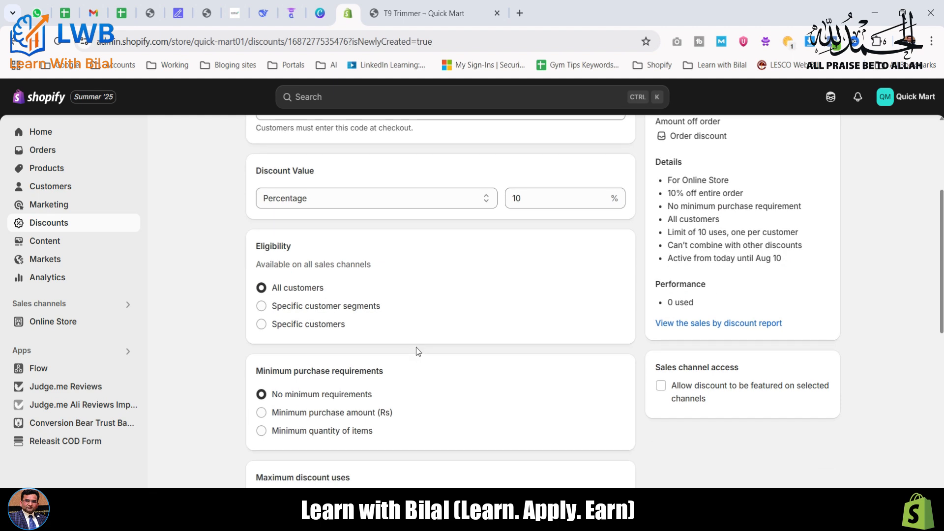
{"action": "scroll", "coordinate": [416, 347], "scroll_direction": "up", "scroll_amount": 2}
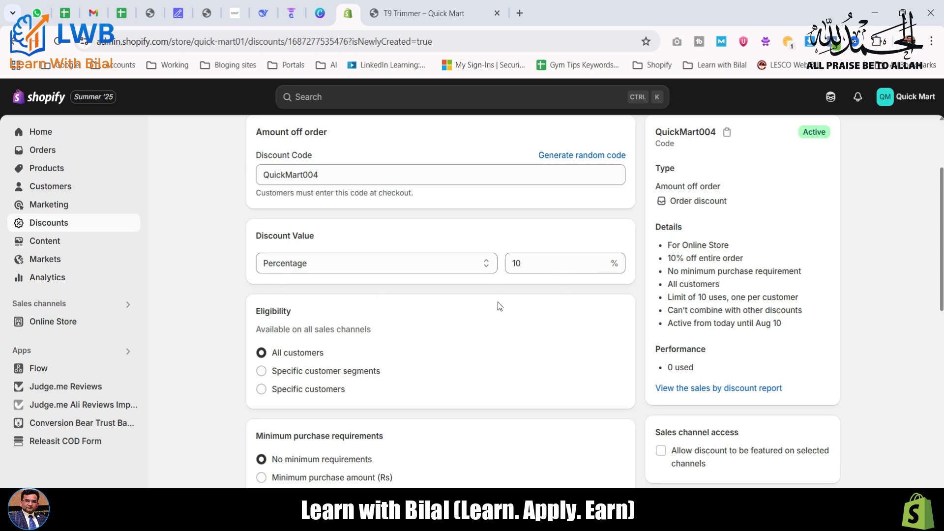
Return to the store's discounts list and reload it to bring in the newly saved QuickMart004 code
{"action": "left_click", "coordinate": [447, 13]}
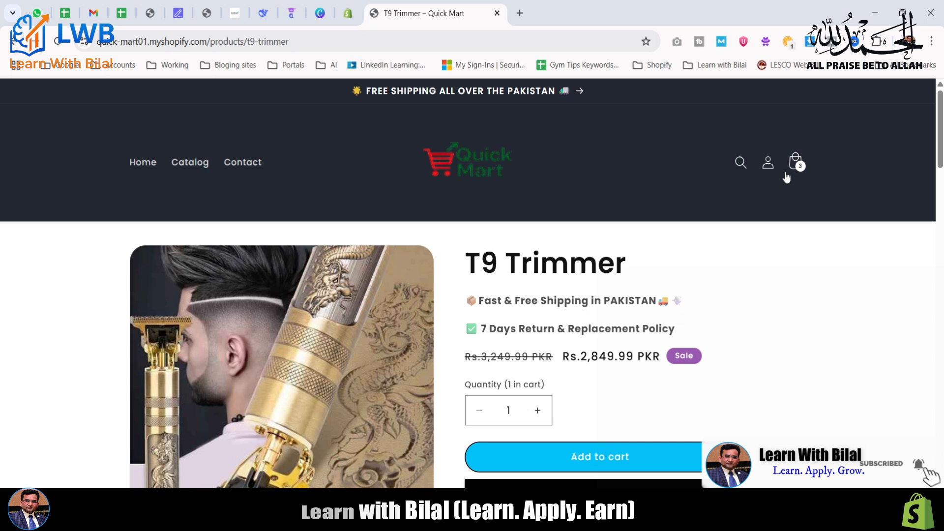
{"action": "left_click", "coordinate": [349, 14]}
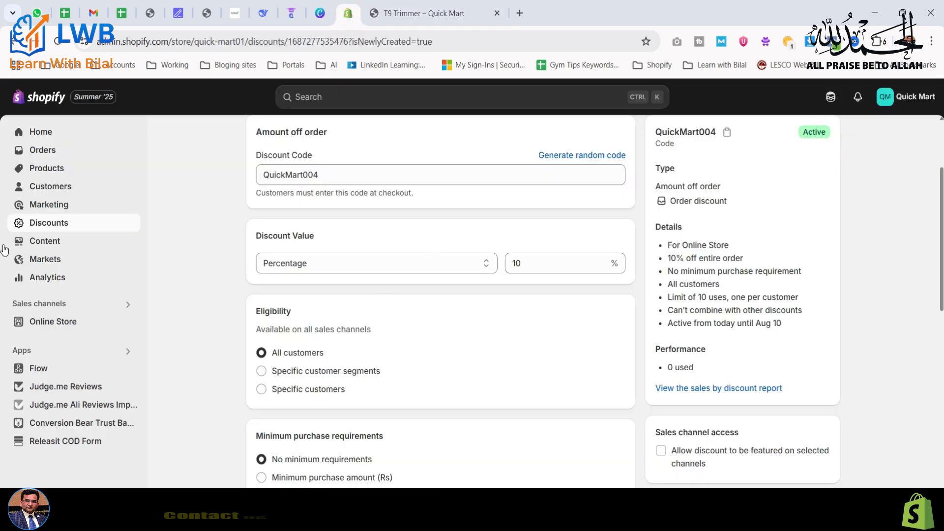
{"action": "left_click", "coordinate": [54, 222]}
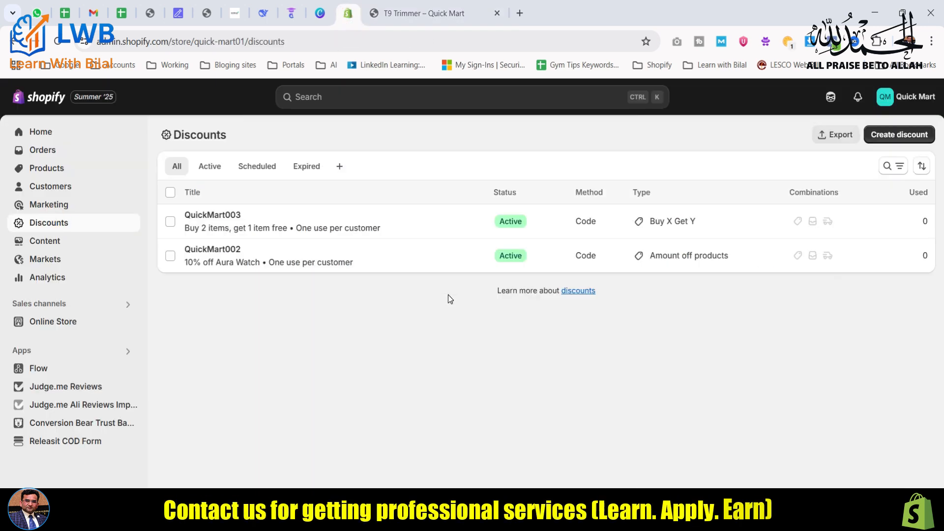
{"action": "left_click", "coordinate": [59, 43]}
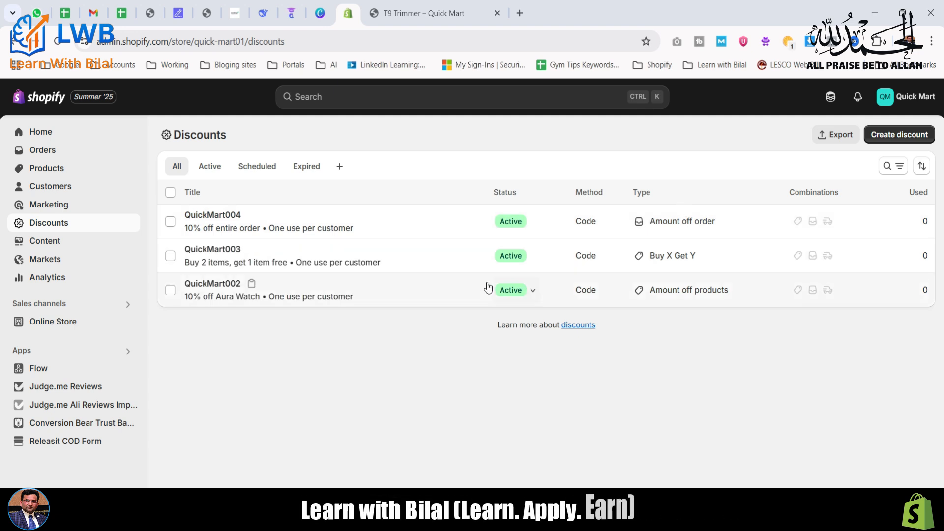
Deactivate the QuickMart002 discount and go back to the discounts list
{"action": "left_click", "coordinate": [435, 294]}
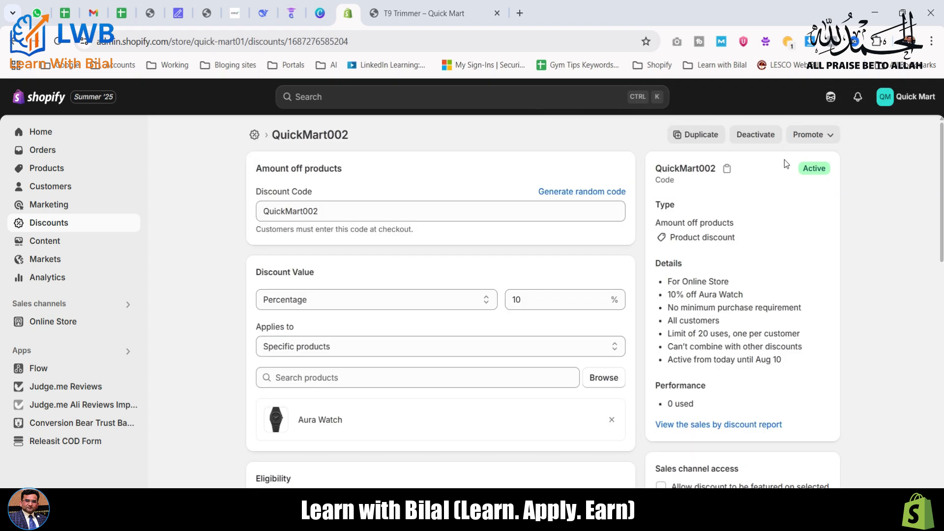
{"action": "left_click", "coordinate": [755, 134]}
{"action": "left_click", "coordinate": [628, 339]}
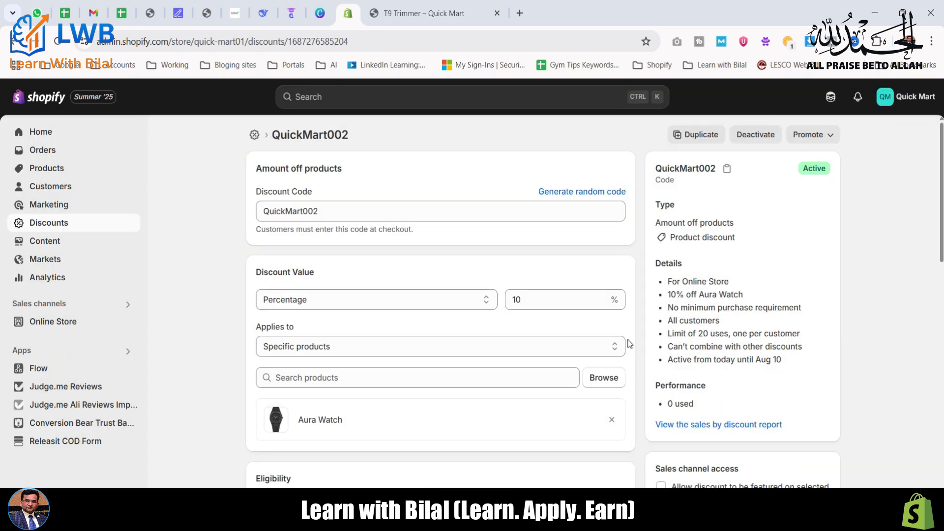
{"action": "left_click", "coordinate": [53, 226]}
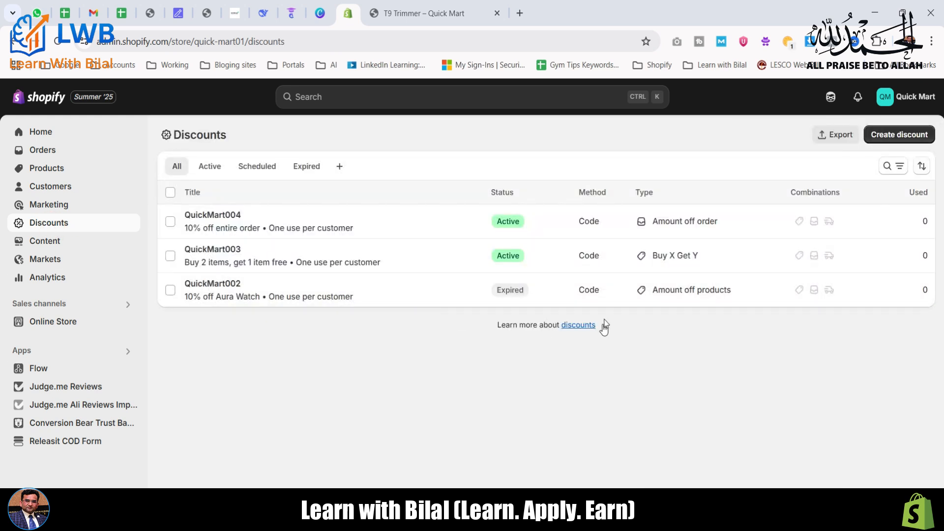
Deactivate the Buy X get Y discount QuickMart003 and go back to the discounts list
{"action": "left_click", "coordinate": [531, 256]}
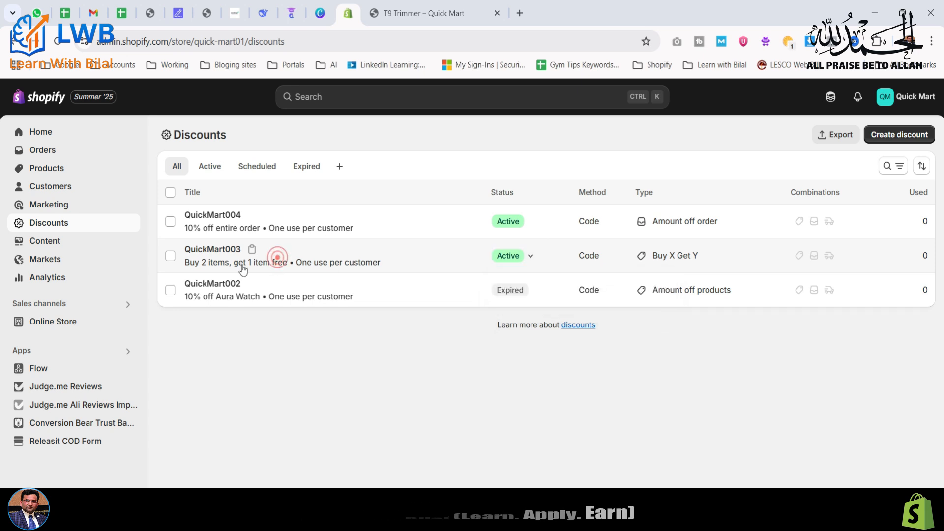
{"action": "left_click", "coordinate": [231, 249]}
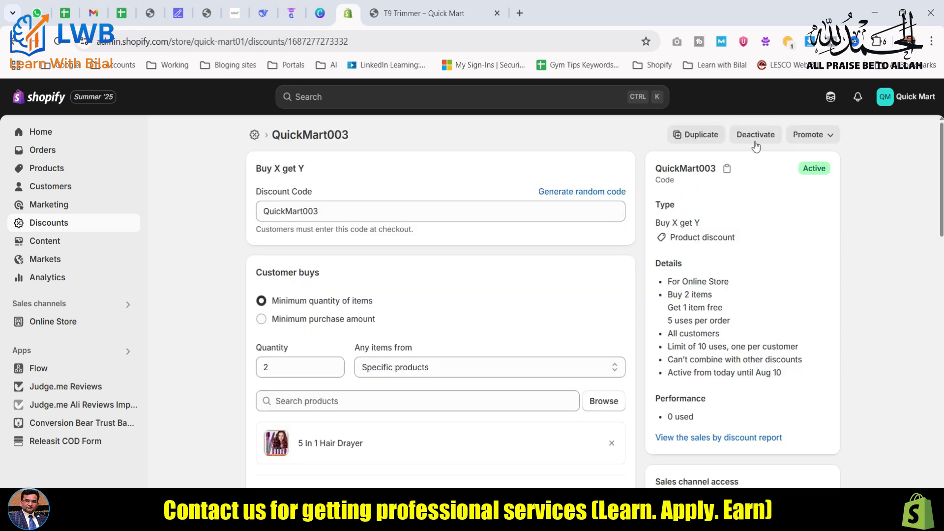
{"action": "left_click", "coordinate": [755, 136]}
{"action": "left_click", "coordinate": [623, 340]}
{"action": "left_click", "coordinate": [49, 222]}
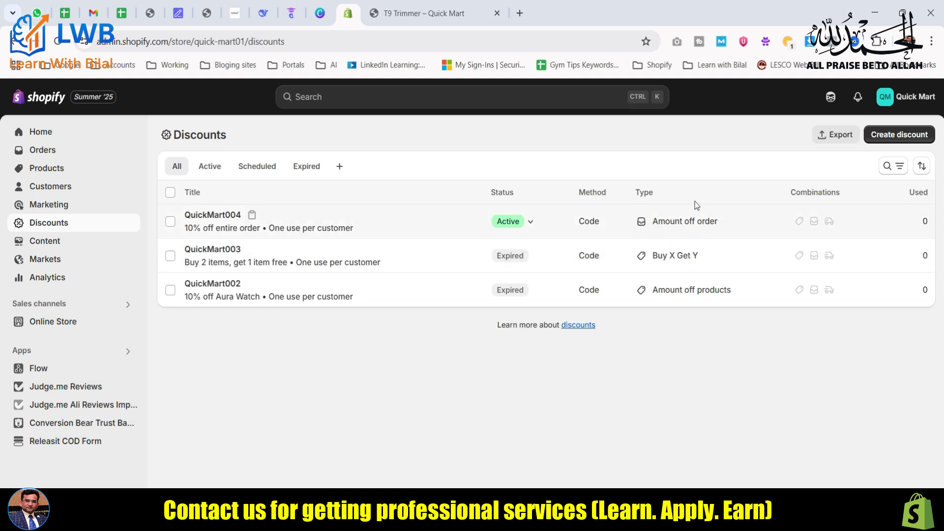
Switch to the Quick Mart storefront and empty the cart by removing the T9 Trimmer and 5 In 1 Hair Drayer
{"action": "left_click", "coordinate": [418, 14]}
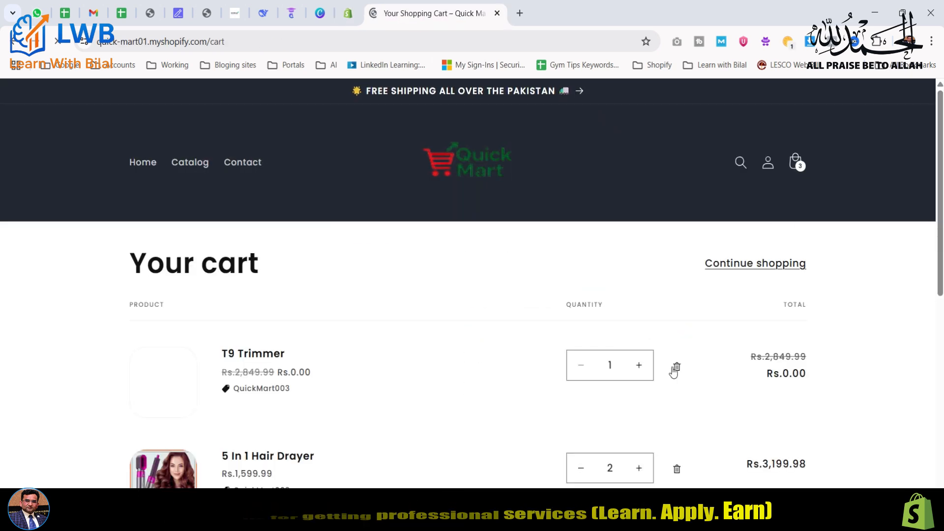
{"action": "left_click", "coordinate": [674, 369]}
{"action": "left_click", "coordinate": [677, 366]}
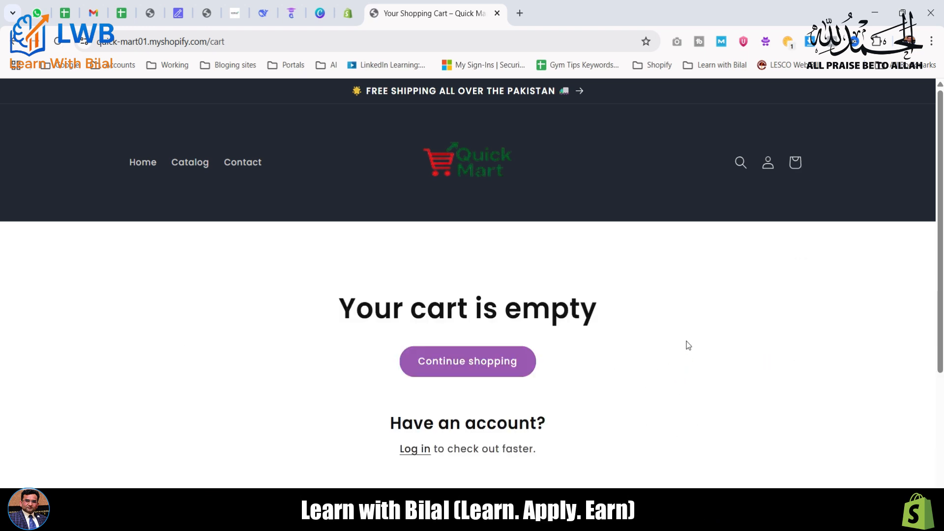
Add one green Mannual Hand push Chopper from the storefront catalog to the cart
{"action": "left_click", "coordinate": [195, 173]}
{"action": "scroll", "coordinate": [527, 339], "scroll_direction": "down", "scroll_amount": 2}
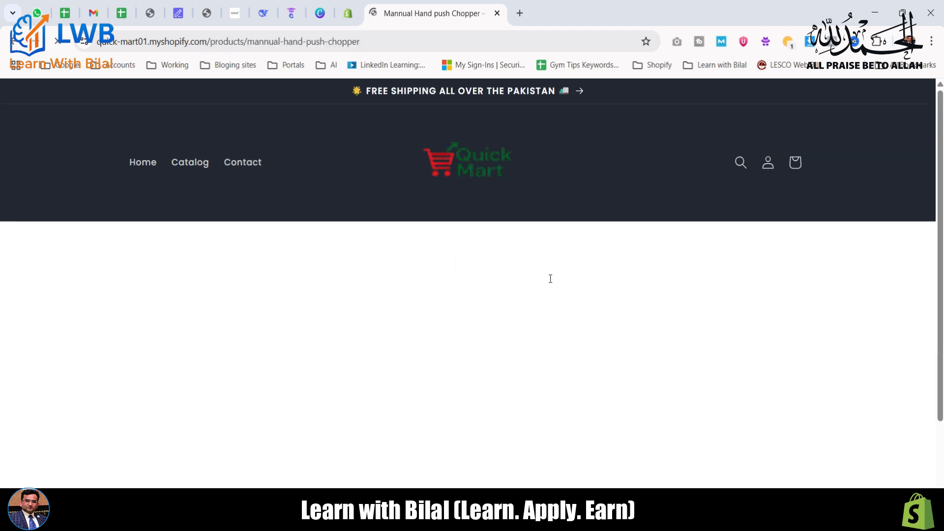
{"action": "scroll", "coordinate": [532, 329], "scroll_direction": "down", "scroll_amount": 3}
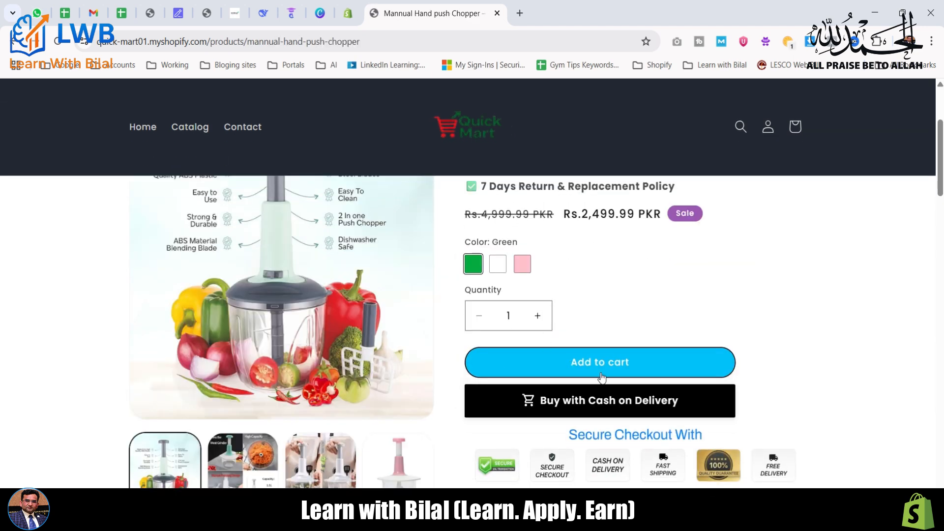
{"action": "left_click", "coordinate": [604, 369]}
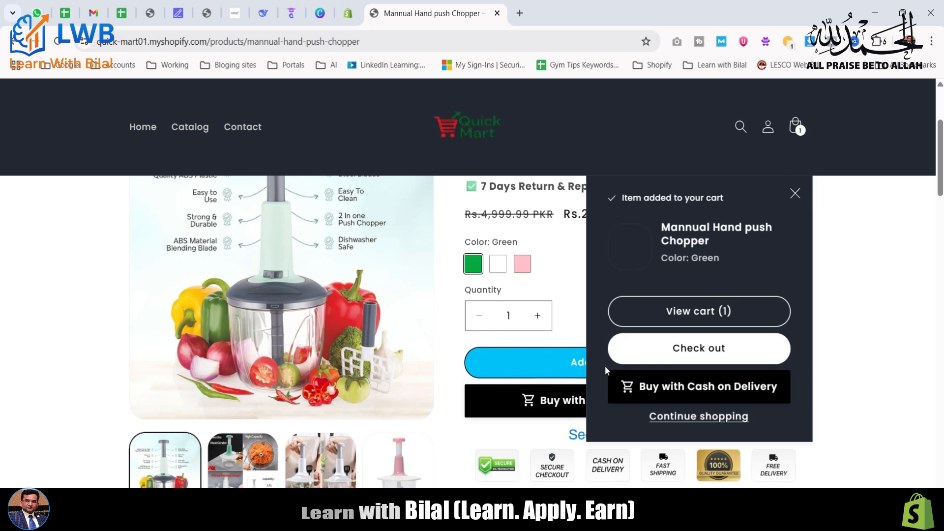
{"action": "left_click", "coordinate": [795, 193]}
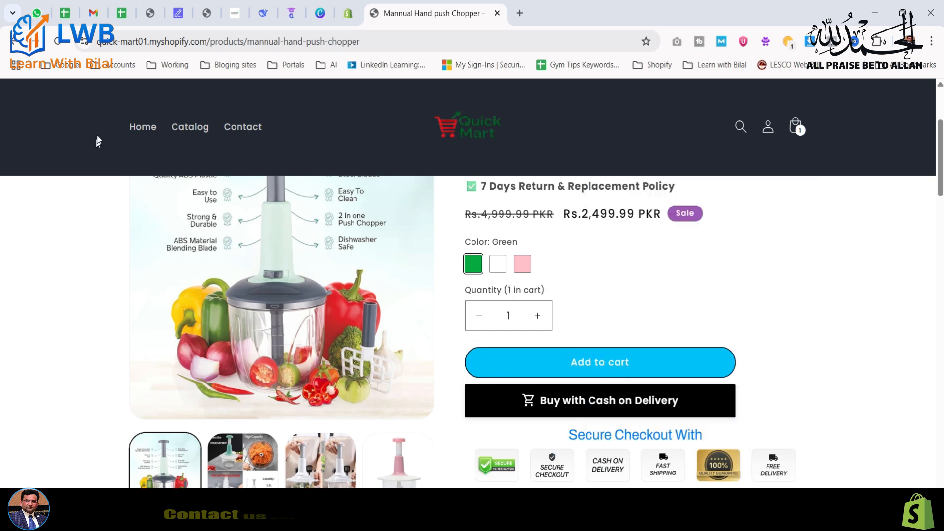
Add one Umrah Saving Box from the storefront catalog to the cart
{"action": "left_click", "coordinate": [191, 127]}
{"action": "scroll", "coordinate": [323, 318], "scroll_direction": "down", "scroll_amount": 5}
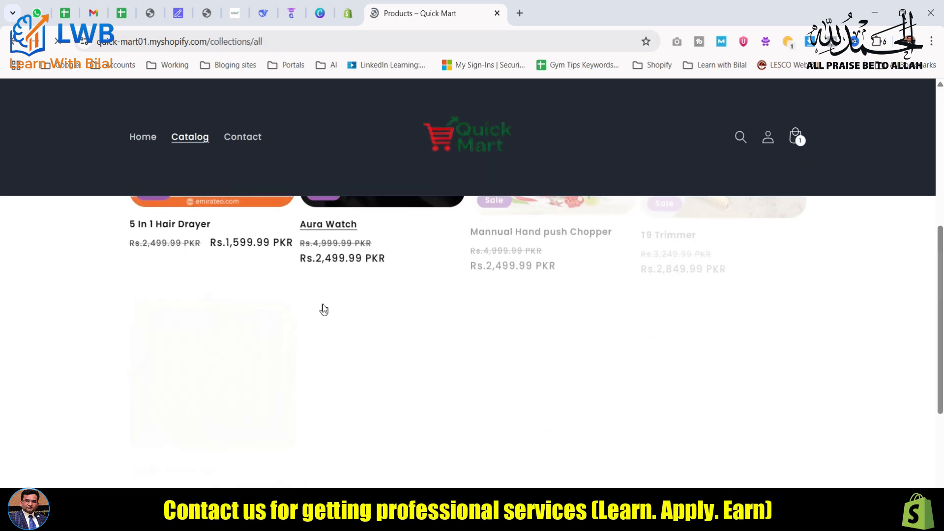
{"action": "left_click", "coordinate": [185, 349]}
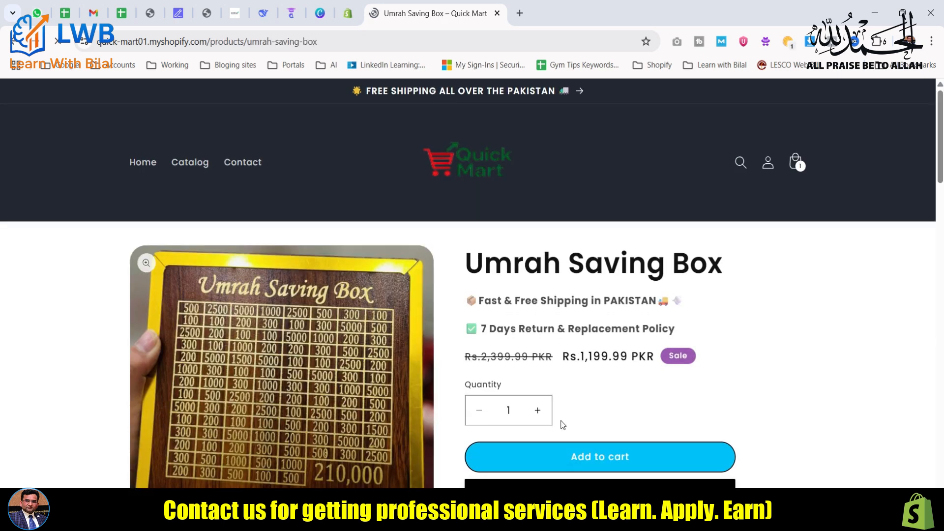
{"action": "scroll", "coordinate": [561, 421], "scroll_direction": "down", "scroll_amount": 3}
{"action": "left_click", "coordinate": [601, 332]}
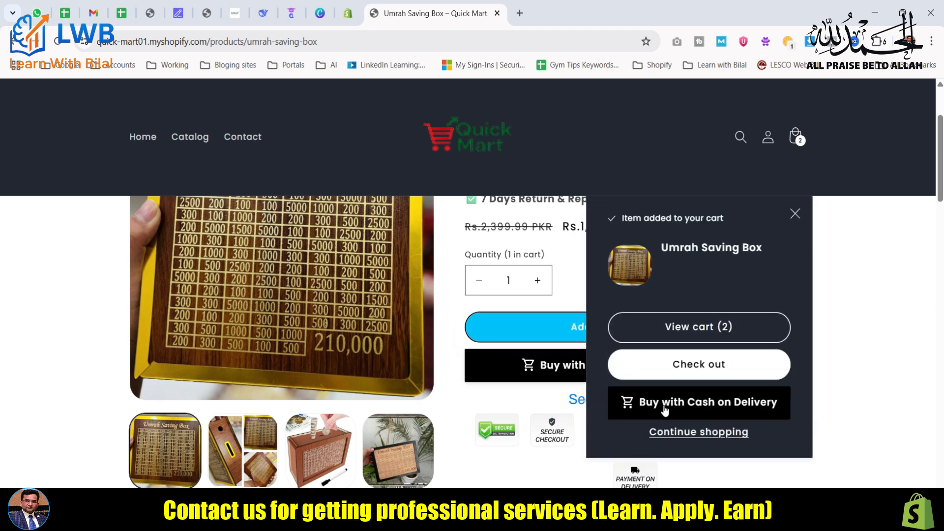
Start a Cash on Delivery order for the cart and apply discount code QuickMart004 to it
{"action": "left_click", "coordinate": [752, 405]}
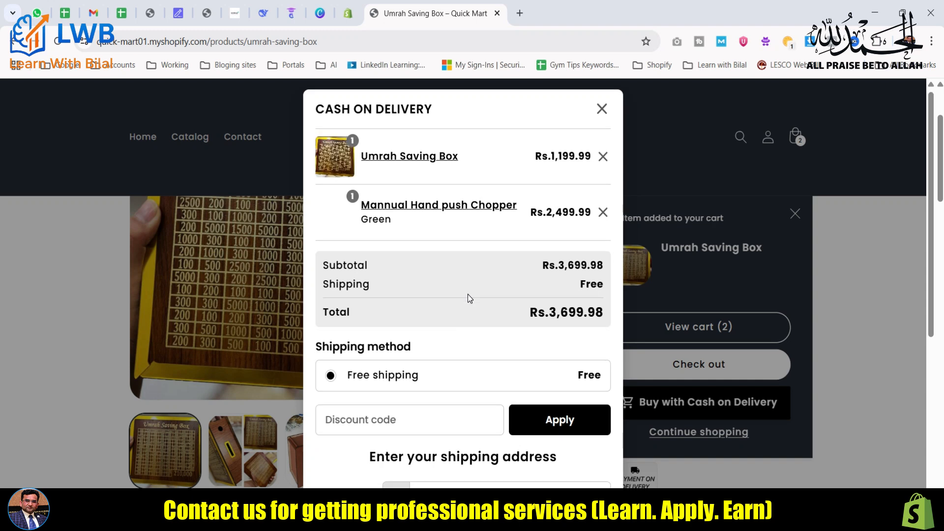
{"action": "scroll", "coordinate": [468, 297], "scroll_direction": "down", "scroll_amount": 1}
{"action": "left_click", "coordinate": [346, 361]}
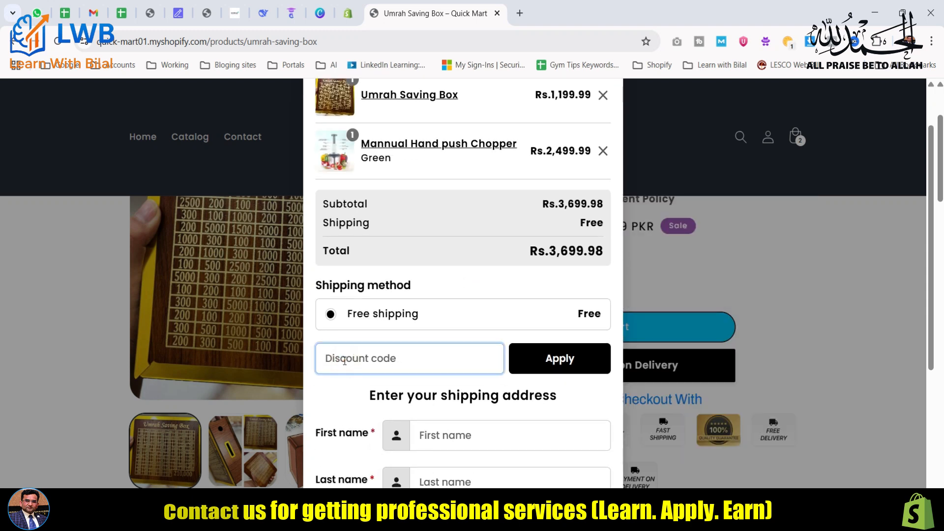
{"action": "type", "text": "QuickMart003"}
{"action": "key", "text": "BackSpace"}
{"action": "type", "text": "4"}
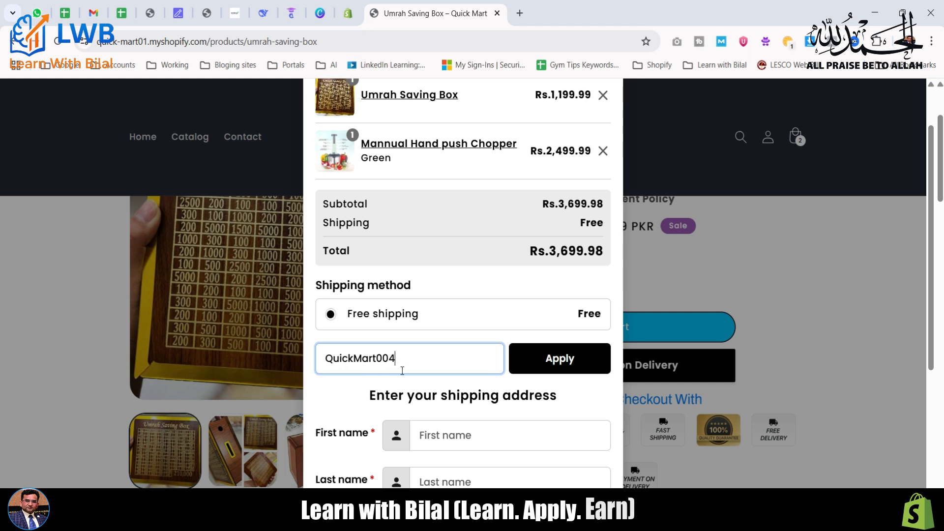
{"action": "scroll", "coordinate": [515, 261], "scroll_direction": "up", "scroll_amount": 2}
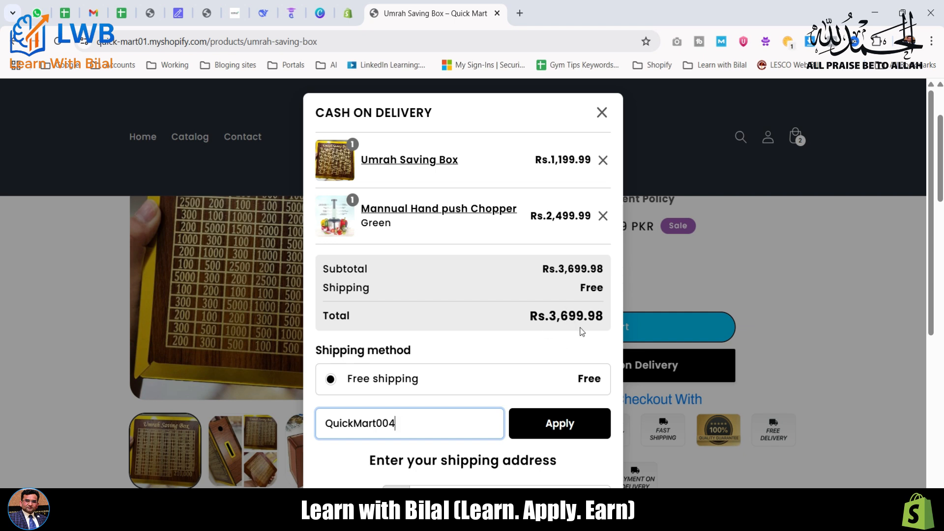
{"action": "left_click", "coordinate": [558, 423]}
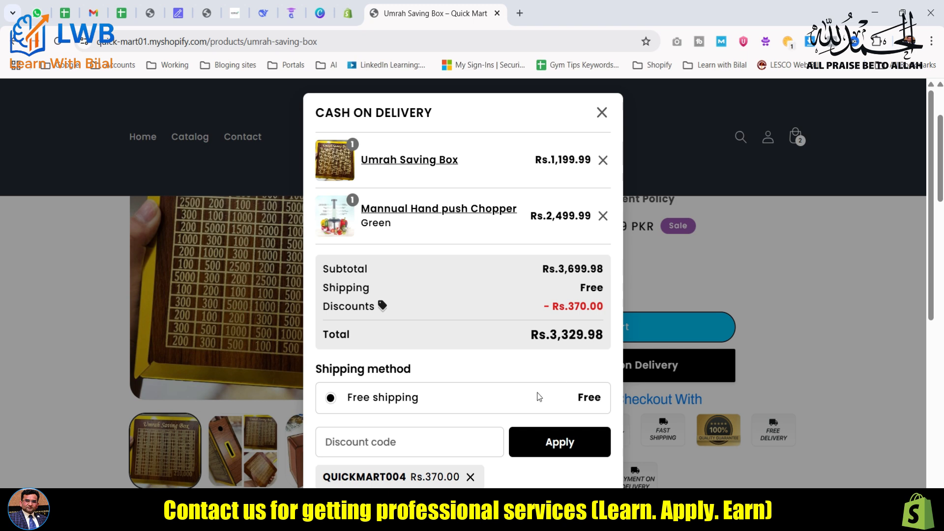
Review the order form's discount amount, total and shipping fields, then close the form without ordering
{"action": "scroll", "coordinate": [423, 355], "scroll_direction": "down", "scroll_amount": 4}
{"action": "scroll", "coordinate": [489, 386], "scroll_direction": "down", "scroll_amount": 5}
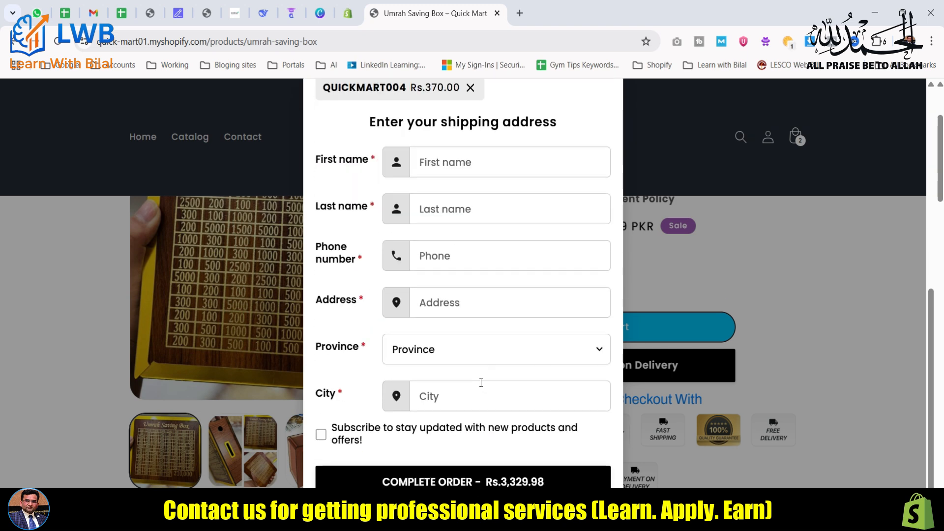
{"action": "scroll", "coordinate": [528, 400], "scroll_direction": "up", "scroll_amount": 6}
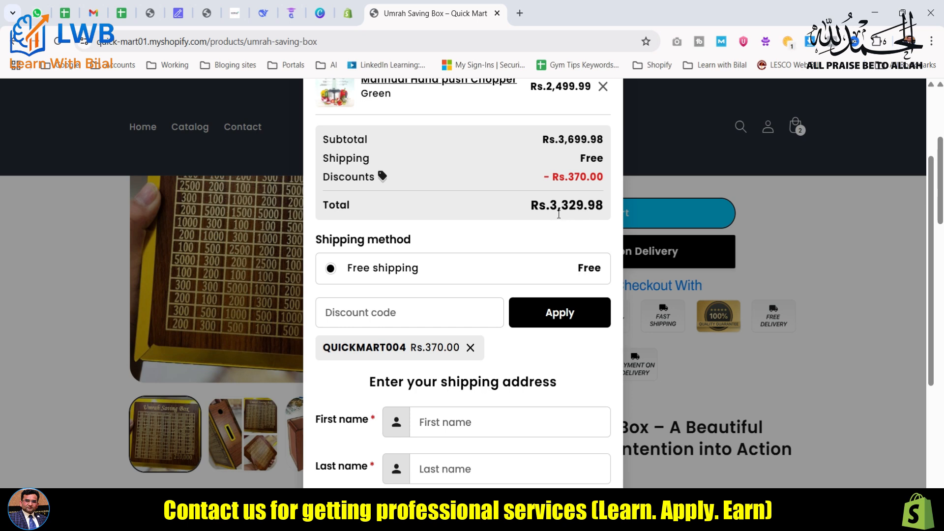
{"action": "left_click_drag", "start_coordinate": [605, 177], "coordinate": [543, 178]}
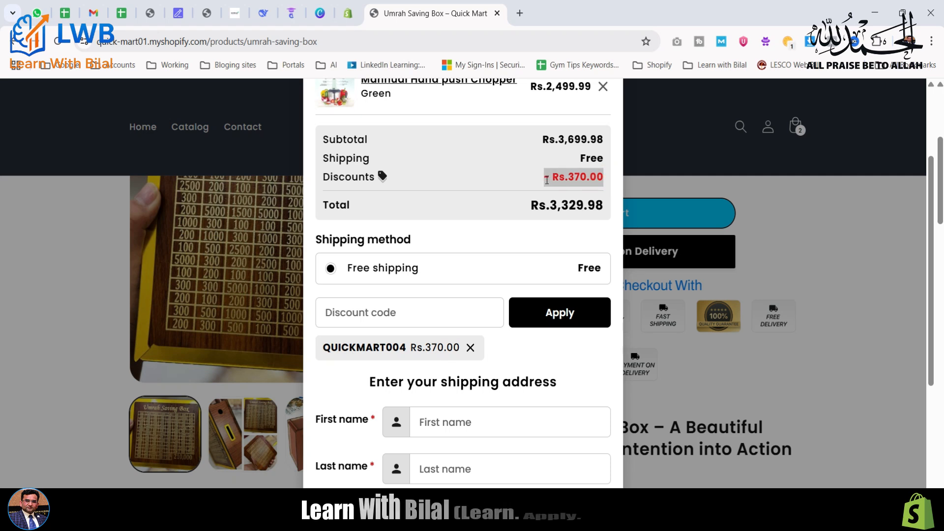
{"action": "scroll", "coordinate": [501, 224], "scroll_direction": "up", "scroll_amount": 3}
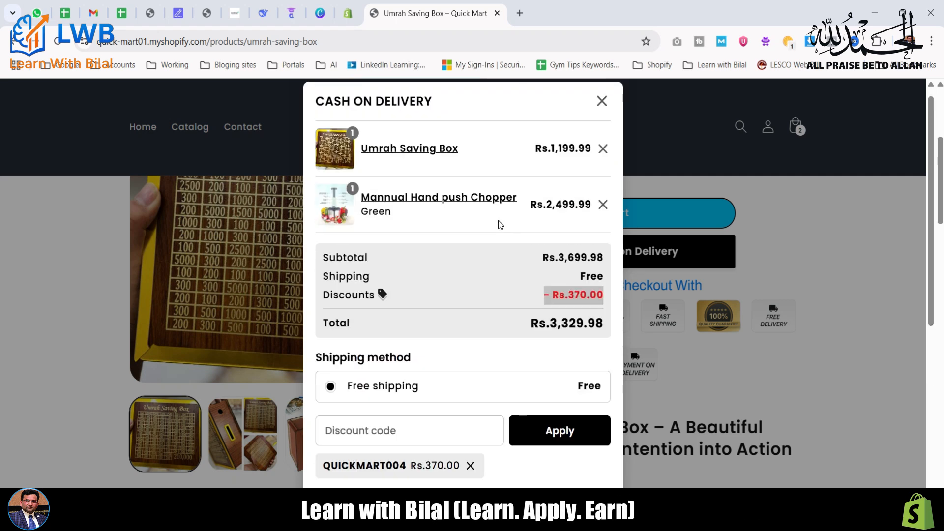
{"action": "left_click", "coordinate": [601, 116]}
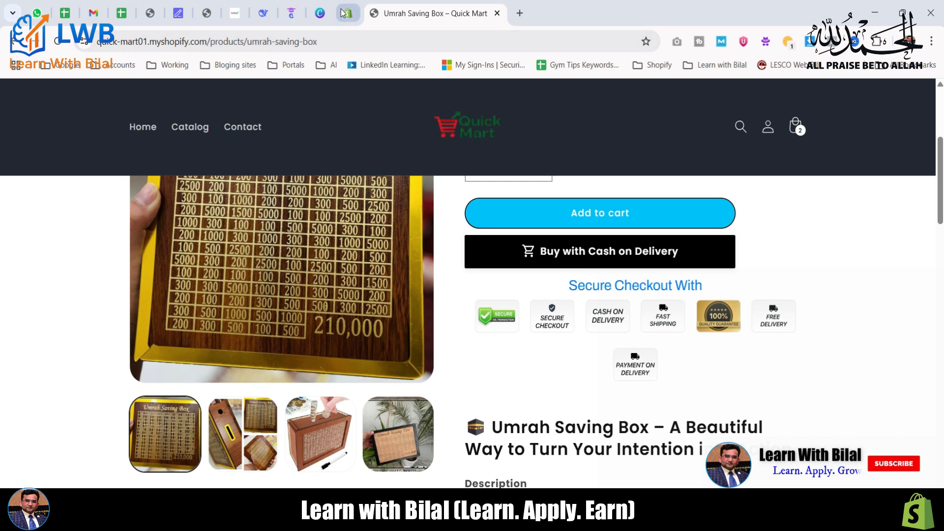
Switch back to the Shopify admin, deactivate the QuickMart004 discount and return to the discounts list
{"action": "left_click", "coordinate": [348, 13]}
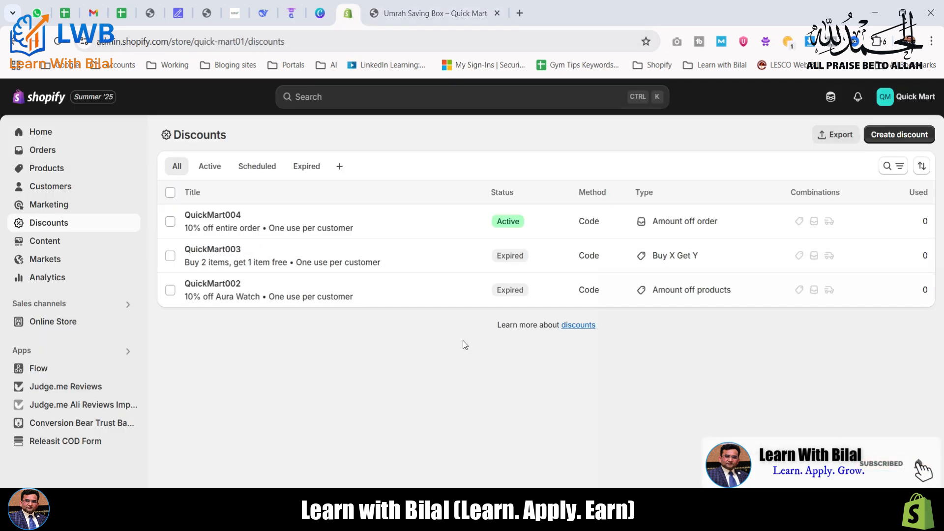
{"action": "left_click", "coordinate": [397, 220]}
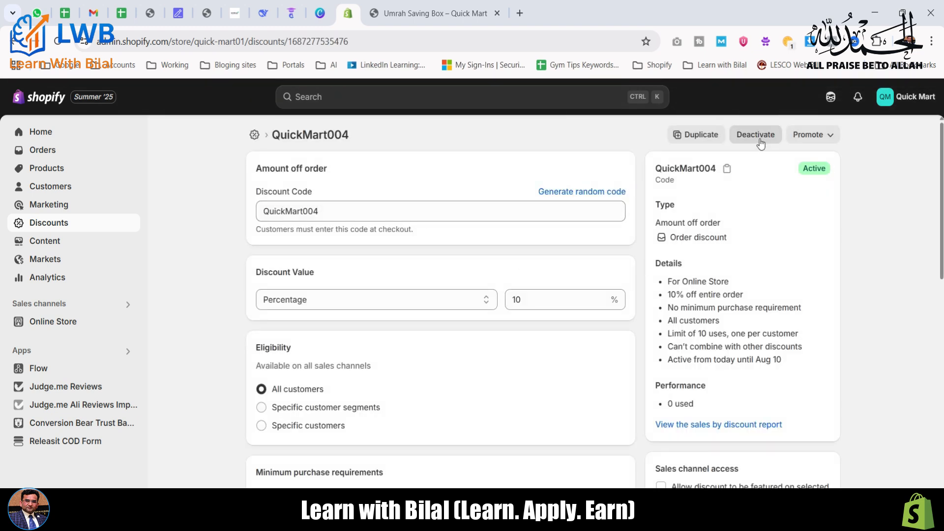
{"action": "left_click", "coordinate": [757, 137]}
{"action": "left_click", "coordinate": [632, 346]}
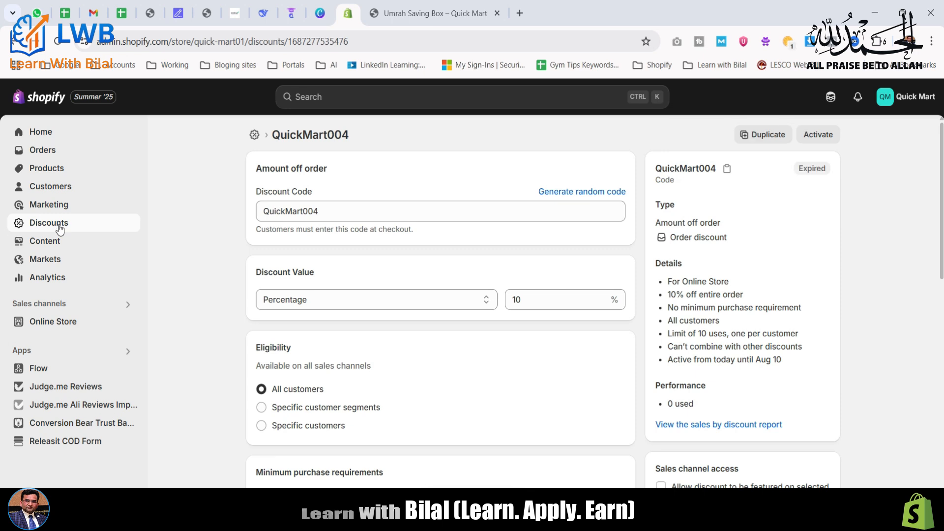
{"action": "left_click", "coordinate": [60, 229]}
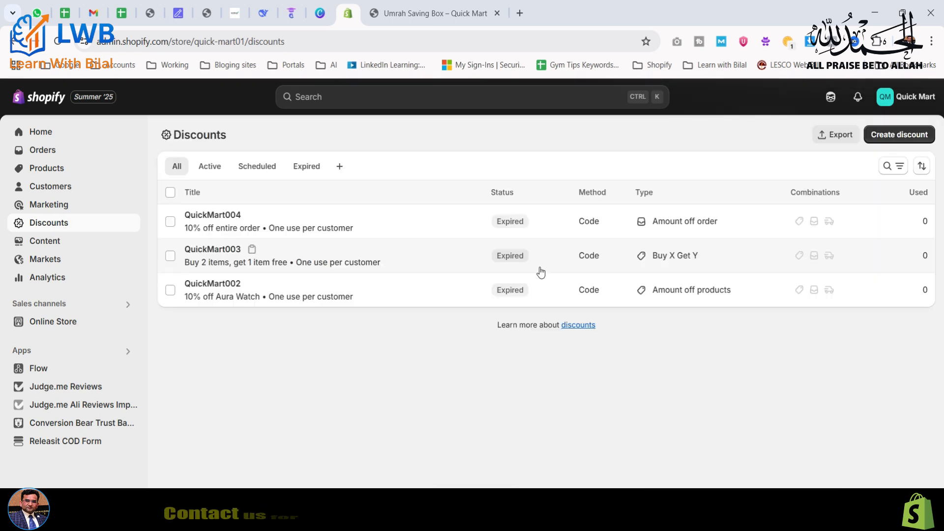
Create a new Free shipping discount with the discount code QuickMart005
{"action": "left_click", "coordinate": [899, 135]}
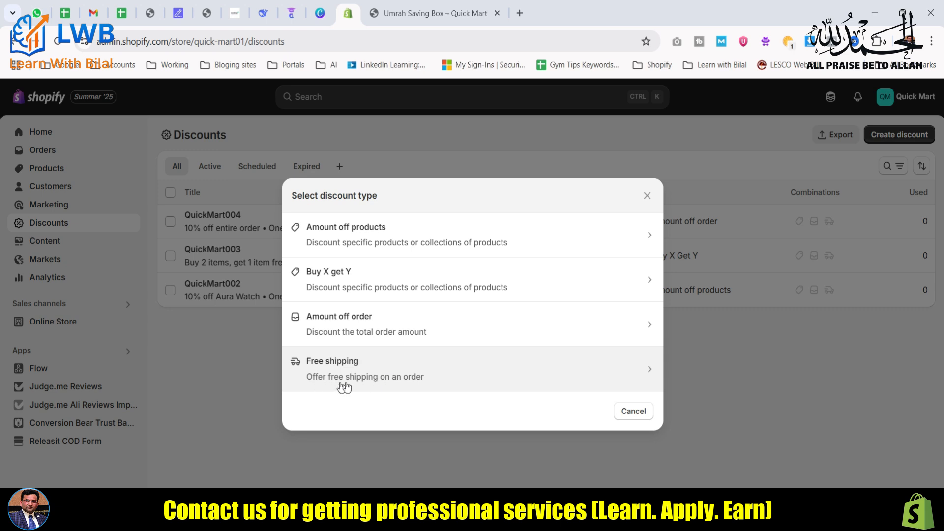
{"action": "left_click", "coordinate": [422, 370]}
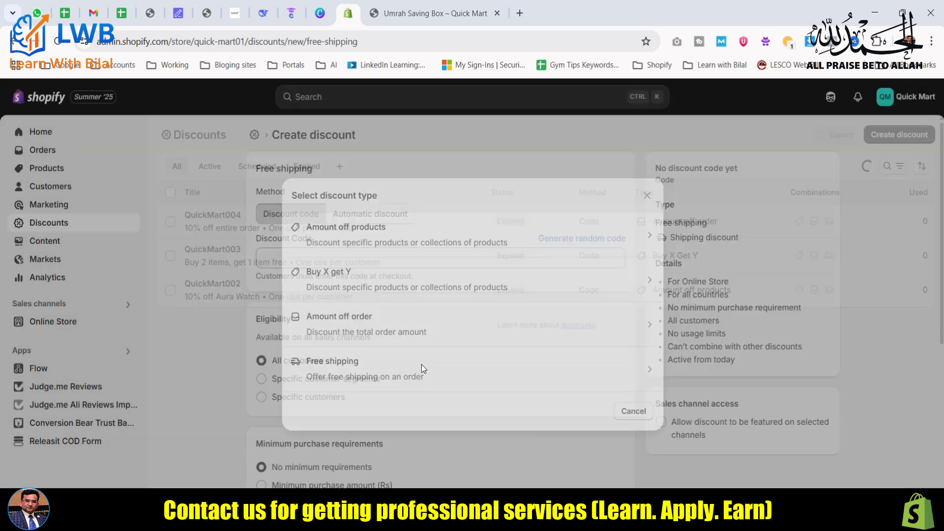
{"action": "left_click", "coordinate": [285, 259]}
{"action": "type", "text": "QuickMart003"}
{"action": "key", "text": "BackSpace"}
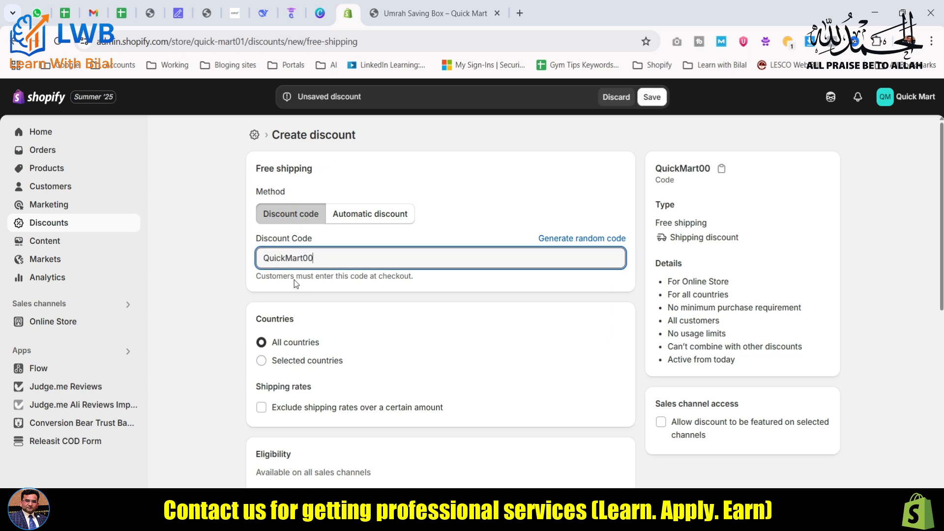
{"action": "type", "text": "5"}
Restrict the free shipping discount to selected countries and add Pakistan
{"action": "scroll", "coordinate": [344, 334], "scroll_direction": "down", "scroll_amount": 1}
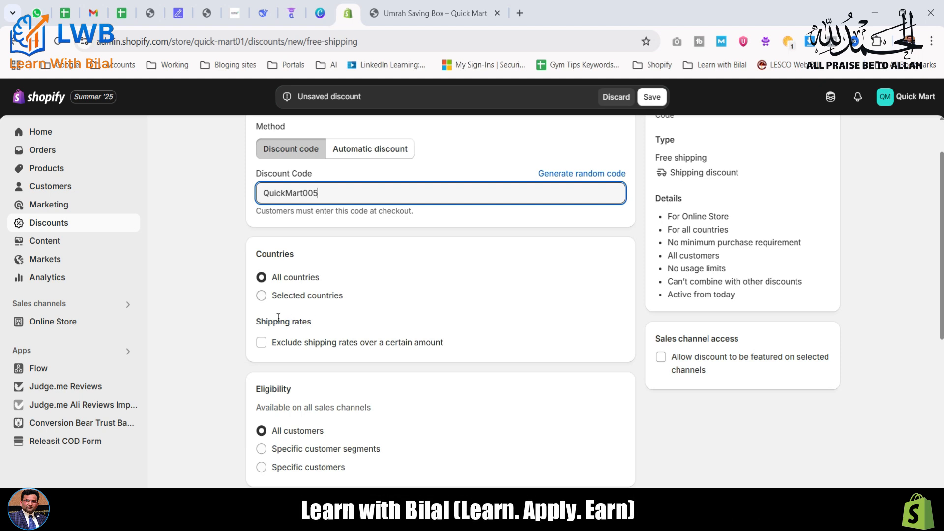
{"action": "left_click", "coordinate": [261, 295]}
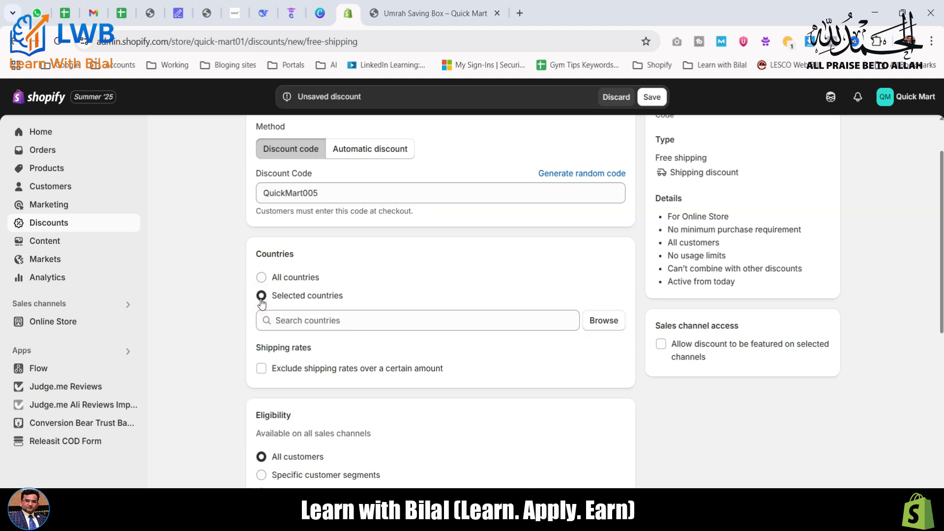
{"action": "left_click", "coordinate": [601, 320]}
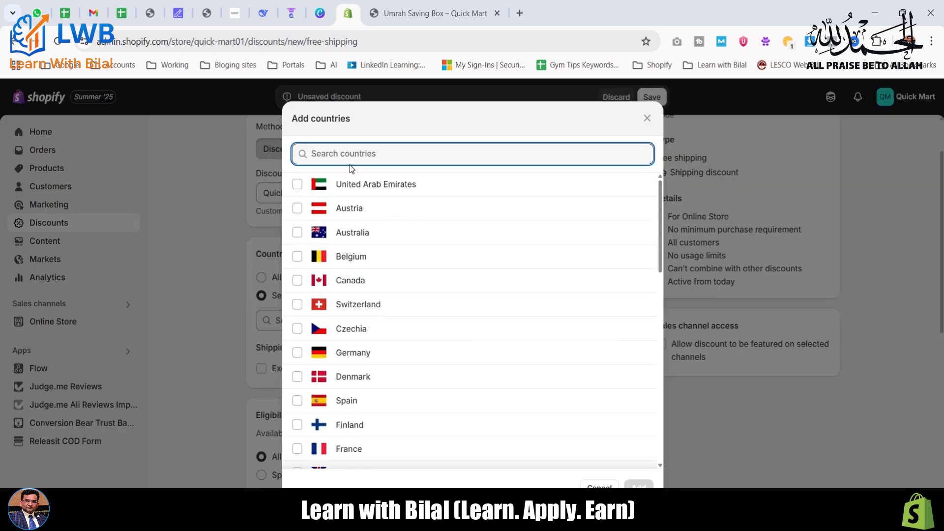
{"action": "type", "text": "pa"}
{"action": "left_click", "coordinate": [349, 235]}
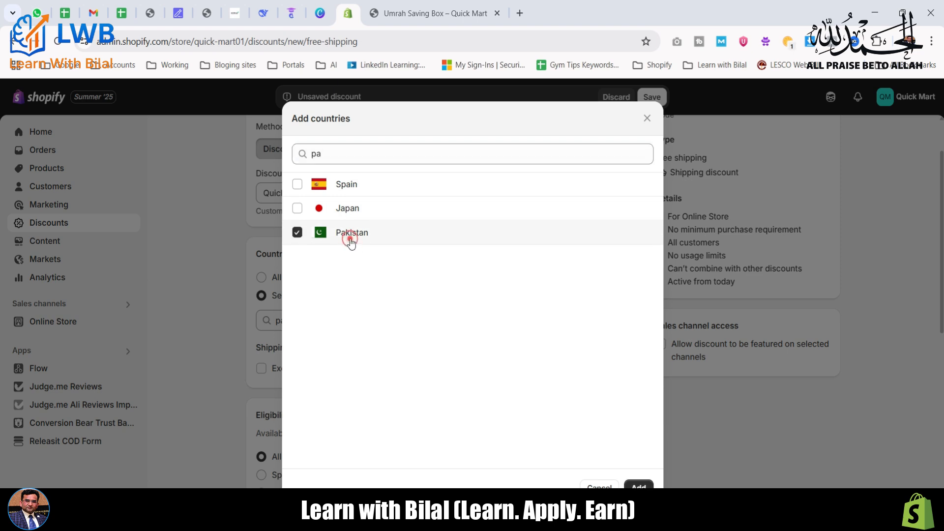
{"action": "left_click", "coordinate": [637, 484]}
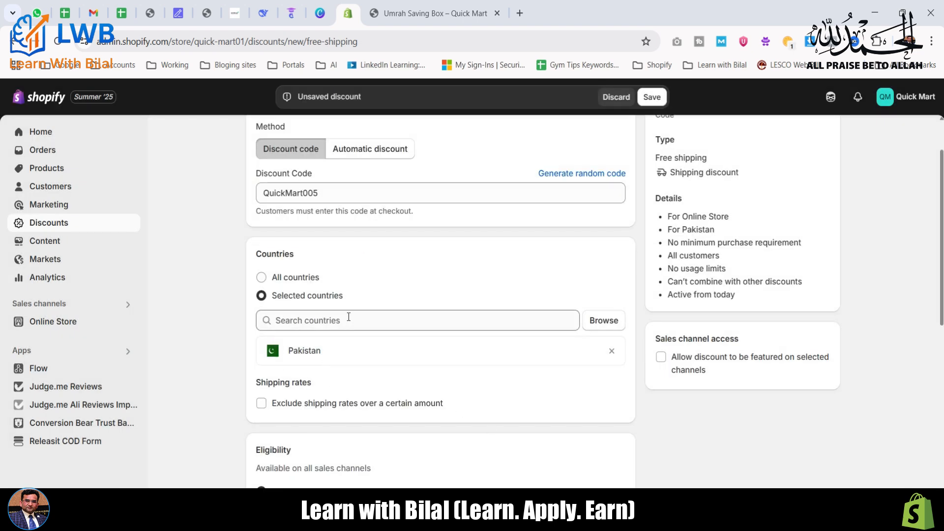
{"action": "scroll", "coordinate": [339, 362], "scroll_direction": "down", "scroll_amount": 1}
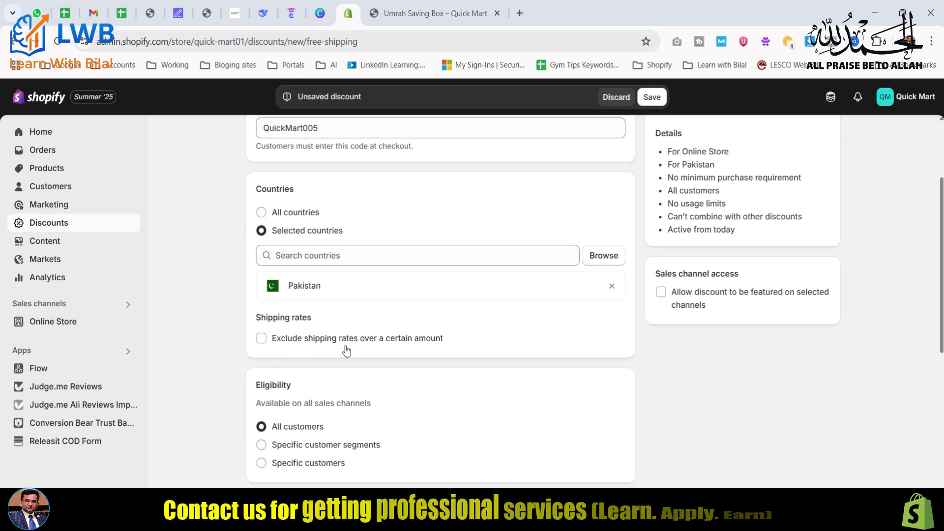
{"action": "left_click", "coordinate": [262, 340]}
{"action": "left_click", "coordinate": [284, 353]}
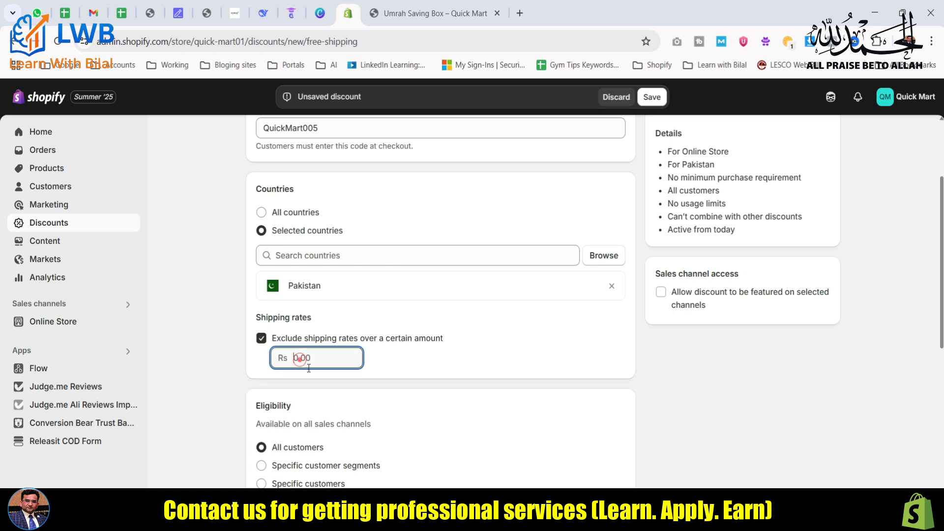
{"action": "type", "text": "2000"}
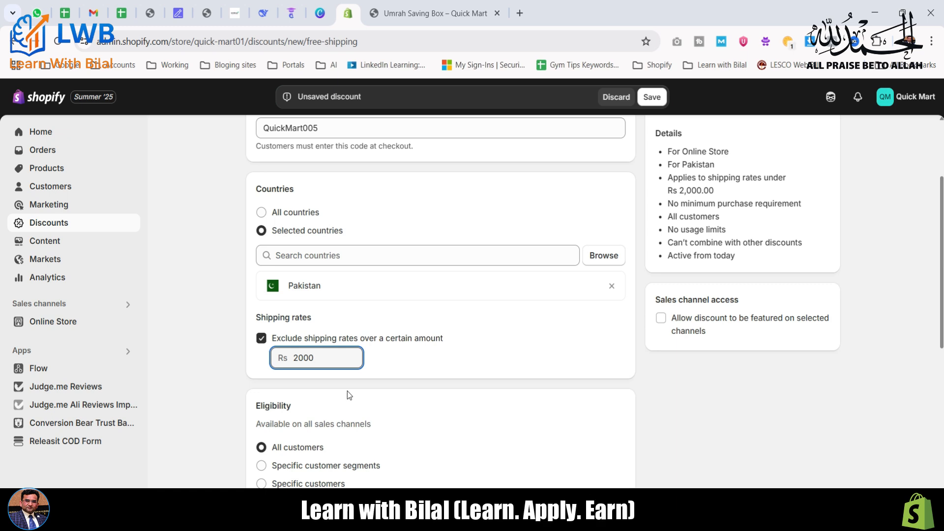
{"action": "key", "text": "BackSpace"}
{"action": "key", "text": "BackSpace"}
{"action": "key", "text": "BackSpace"}
{"action": "key", "text": "BackSpace"}
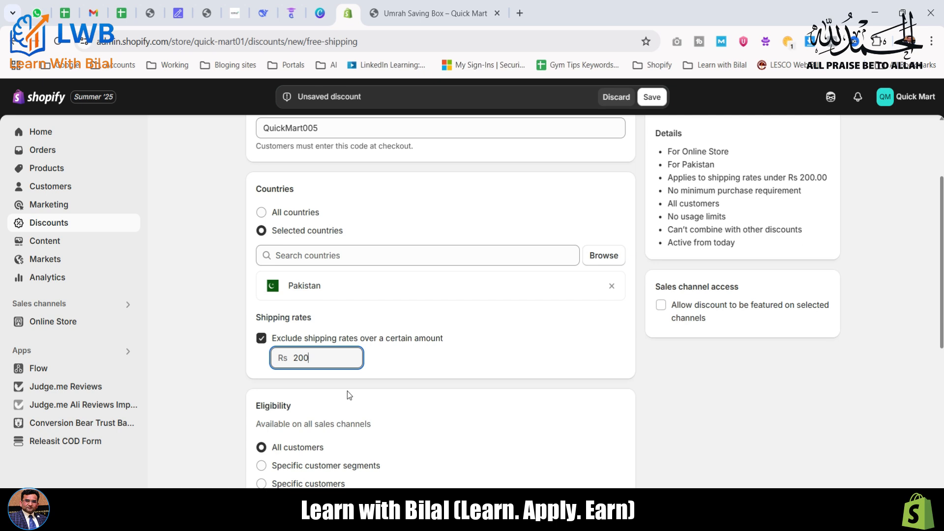
{"action": "left_click", "coordinate": [261, 338]}
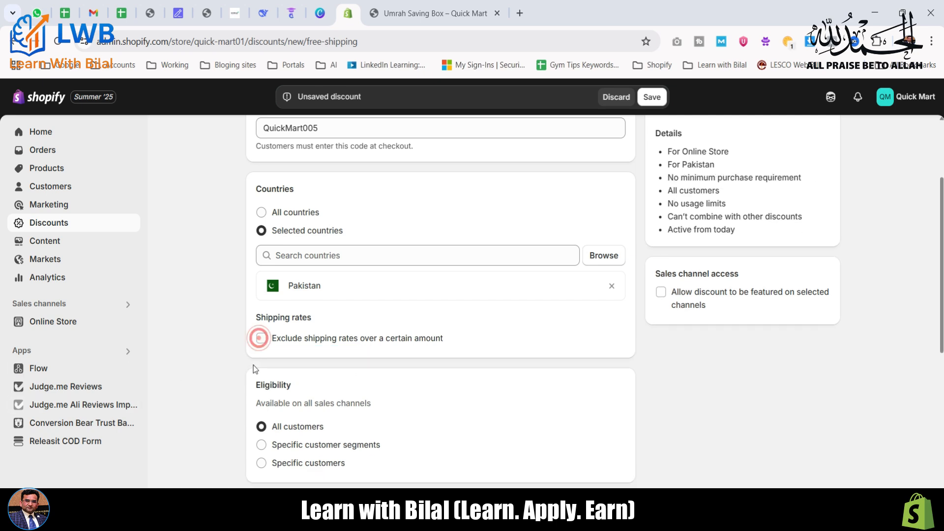
Exclude shipping rates over Rs 2,000 from the free shipping discount
{"action": "left_click", "coordinate": [261, 339]}
{"action": "left_click", "coordinate": [309, 359]}
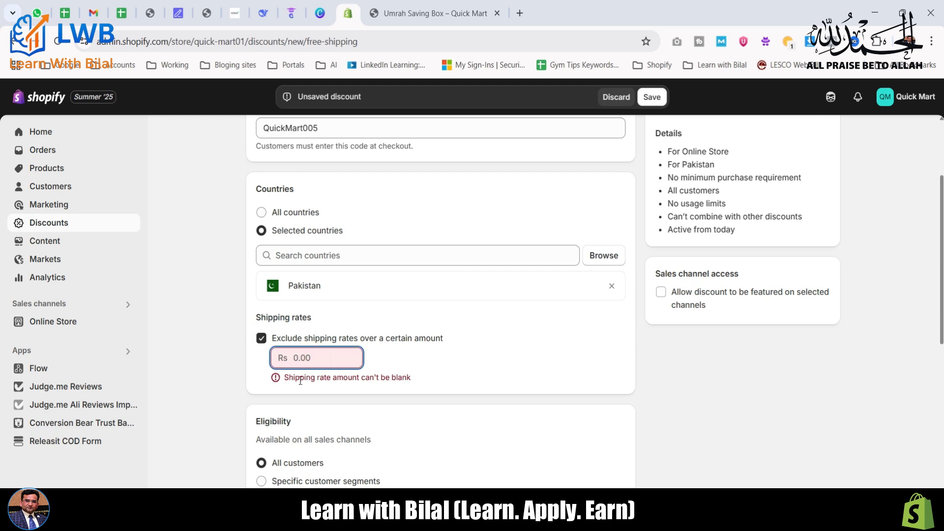
{"action": "type", "text": "2000"}
{"action": "left_click", "coordinate": [399, 355]}
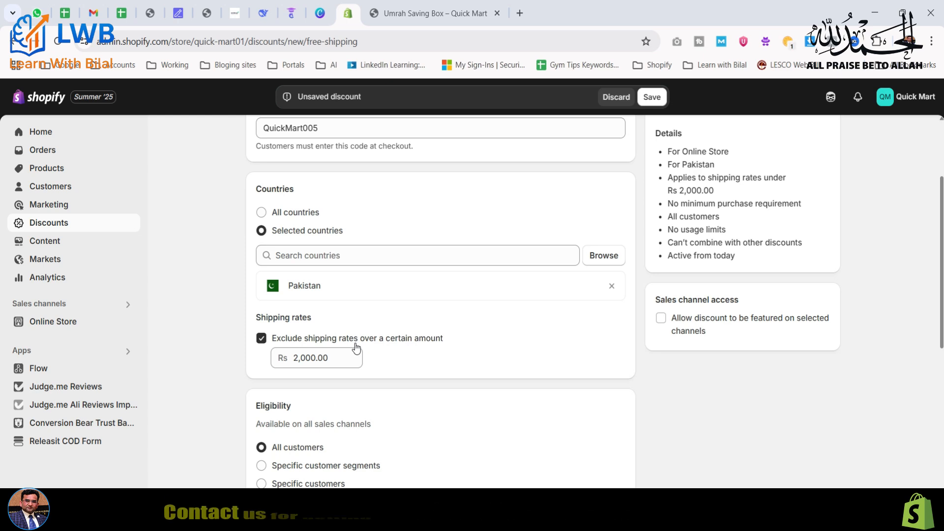
Limit the discount to 10 uses in total and to one use per customer
{"action": "scroll", "coordinate": [355, 347], "scroll_direction": "down", "scroll_amount": 3}
{"action": "scroll", "coordinate": [295, 374], "scroll_direction": "down", "scroll_amount": 2}
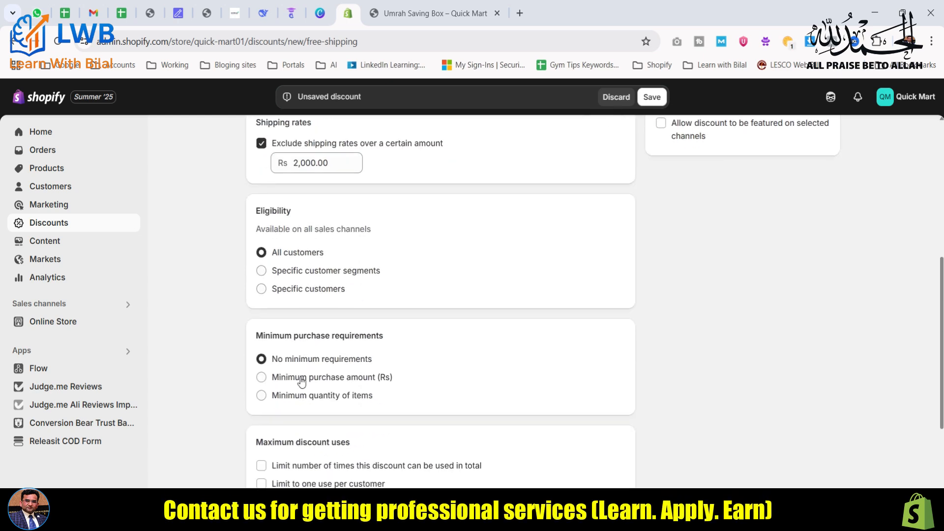
{"action": "scroll", "coordinate": [367, 369], "scroll_direction": "down", "scroll_amount": 3}
{"action": "left_click", "coordinate": [261, 335]}
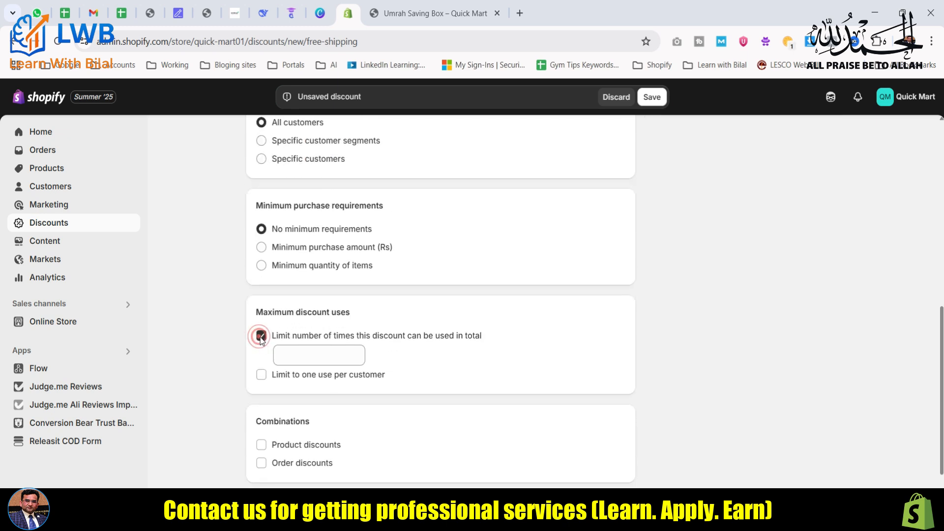
{"action": "left_click", "coordinate": [285, 355]}
{"action": "type", "text": "10"}
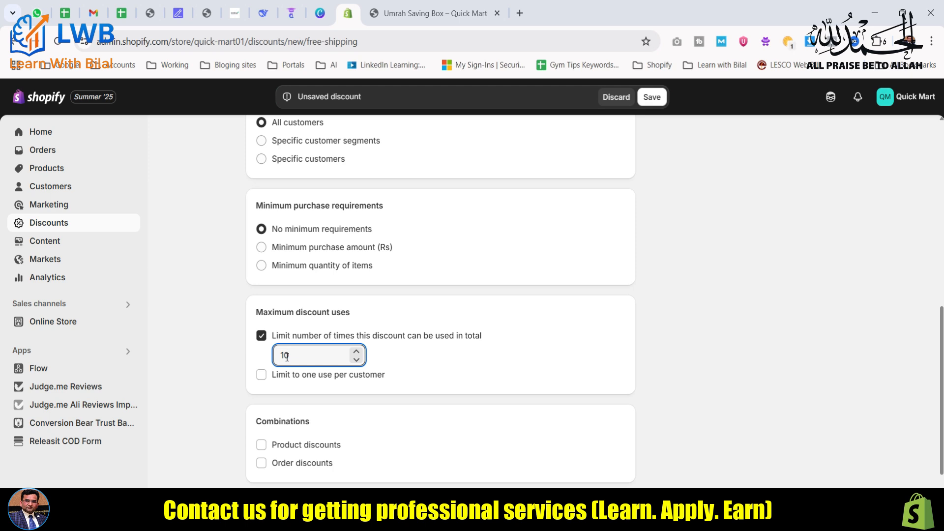
{"action": "left_click", "coordinate": [260, 378]}
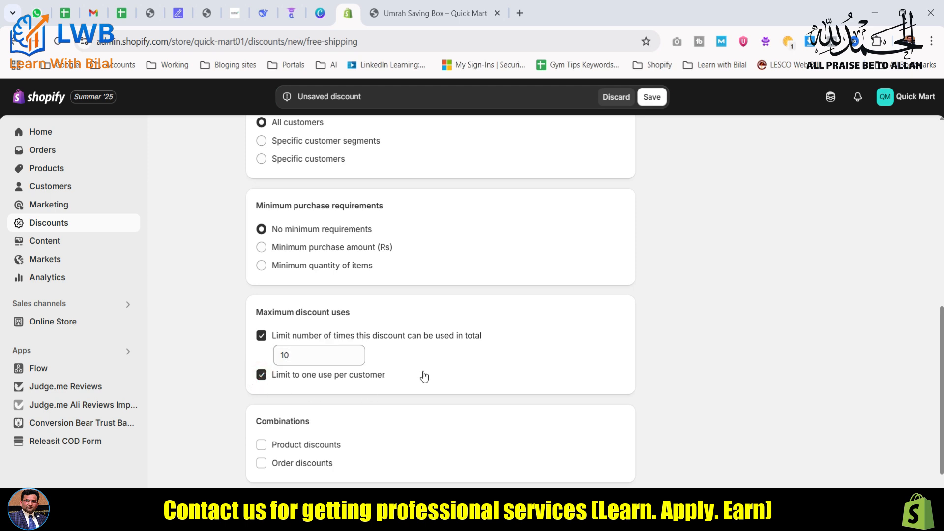
Give the discount an end date in August 2025 and save it
{"action": "scroll", "coordinate": [425, 365], "scroll_direction": "down", "scroll_amount": 1}
{"action": "scroll", "coordinate": [427, 364], "scroll_direction": "up", "scroll_amount": 2}
{"action": "scroll", "coordinate": [427, 365], "scroll_direction": "down", "scroll_amount": 2}
{"action": "scroll", "coordinate": [429, 365], "scroll_direction": "down", "scroll_amount": 1}
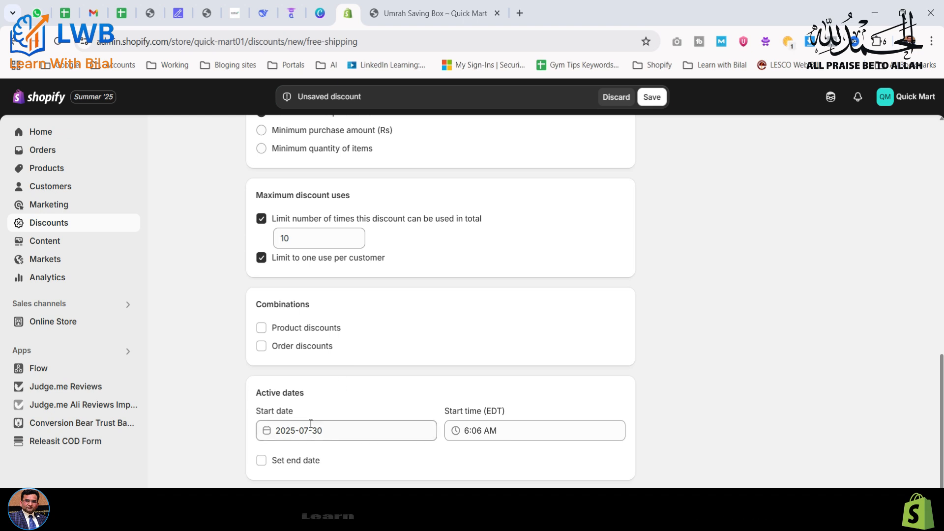
{"action": "left_click", "coordinate": [261, 460]}
{"action": "left_click", "coordinate": [418, 499]}
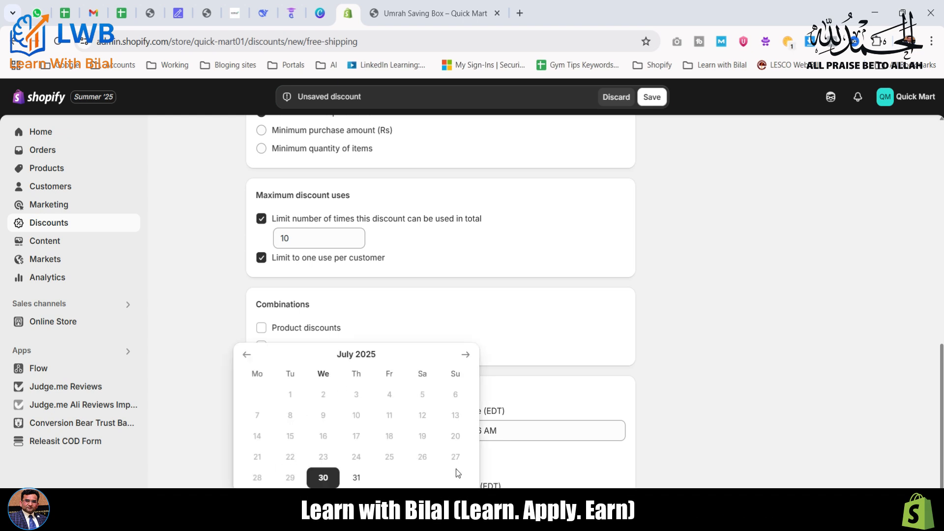
{"action": "left_click", "coordinate": [466, 354]}
{"action": "left_click", "coordinate": [455, 416]}
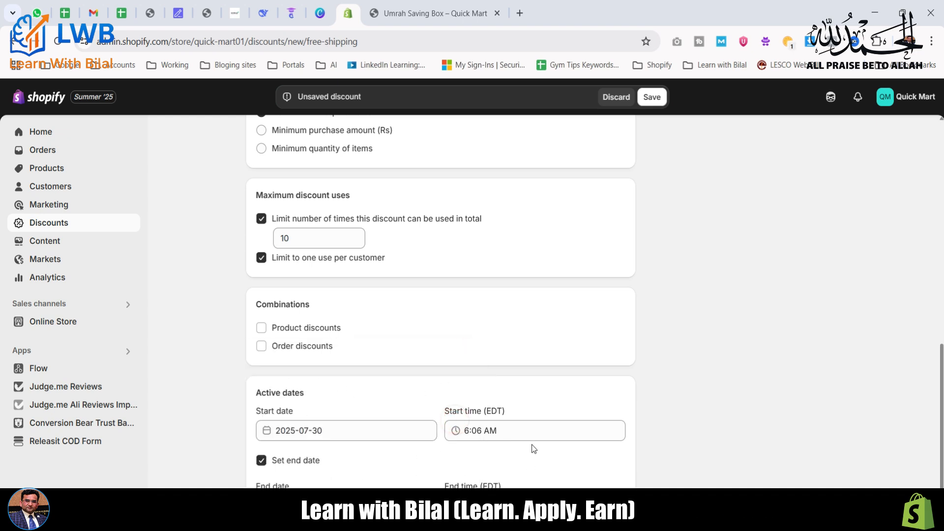
{"action": "scroll", "coordinate": [531, 447], "scroll_direction": "down", "scroll_amount": 1}
{"action": "left_click", "coordinate": [604, 500]}
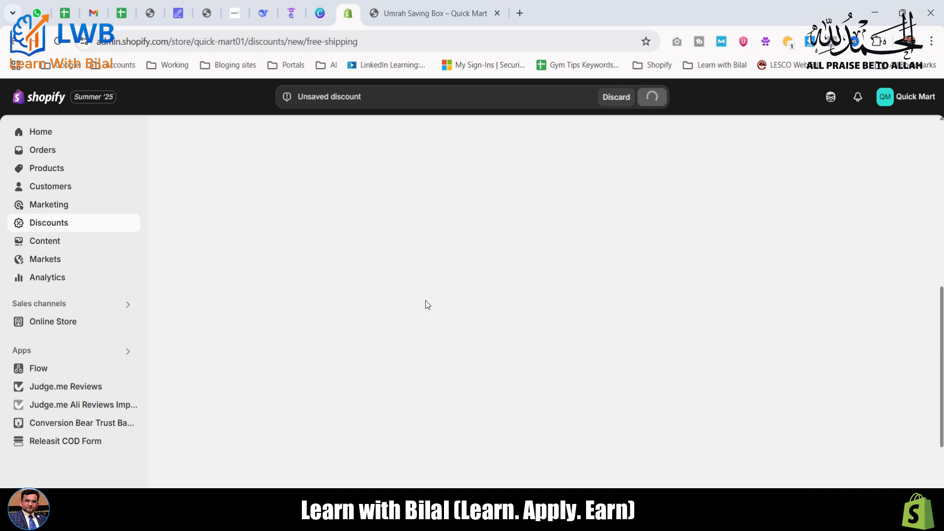
Switch to the storefront and empty the cart by removing the Umrah Saving Box and the Mannual Hand push Chopper
{"action": "left_click", "coordinate": [396, 13]}
{"action": "scroll", "coordinate": [417, 335], "scroll_direction": "up", "scroll_amount": 5}
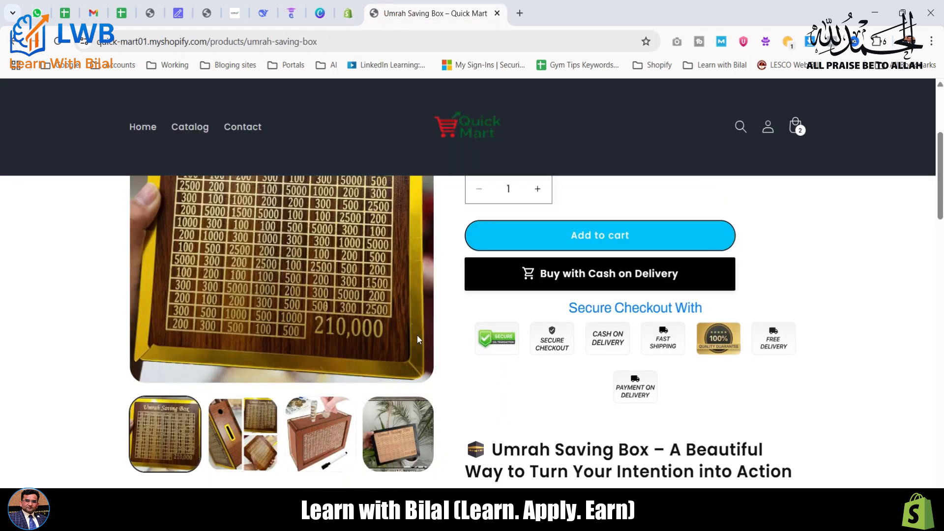
{"action": "left_click", "coordinate": [795, 164]}
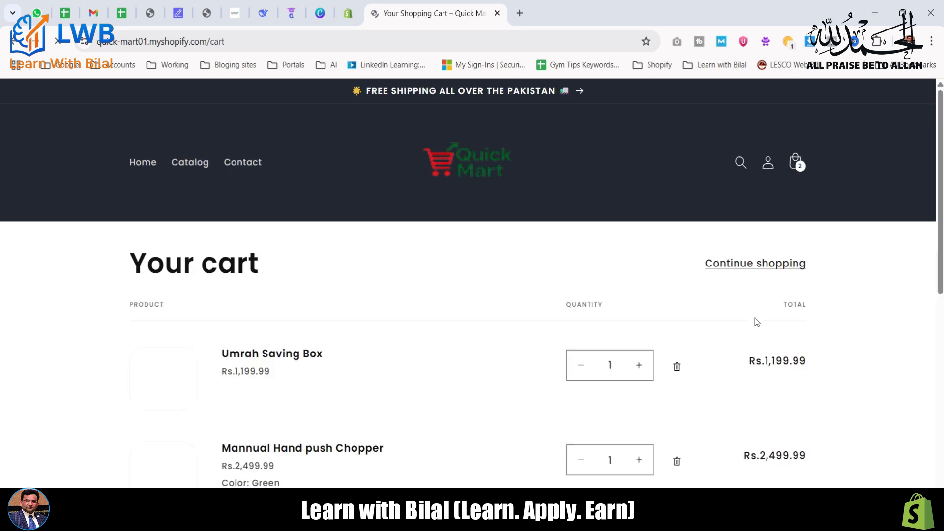
{"action": "scroll", "coordinate": [721, 368], "scroll_direction": "down", "scroll_amount": 1}
{"action": "left_click", "coordinate": [676, 301]}
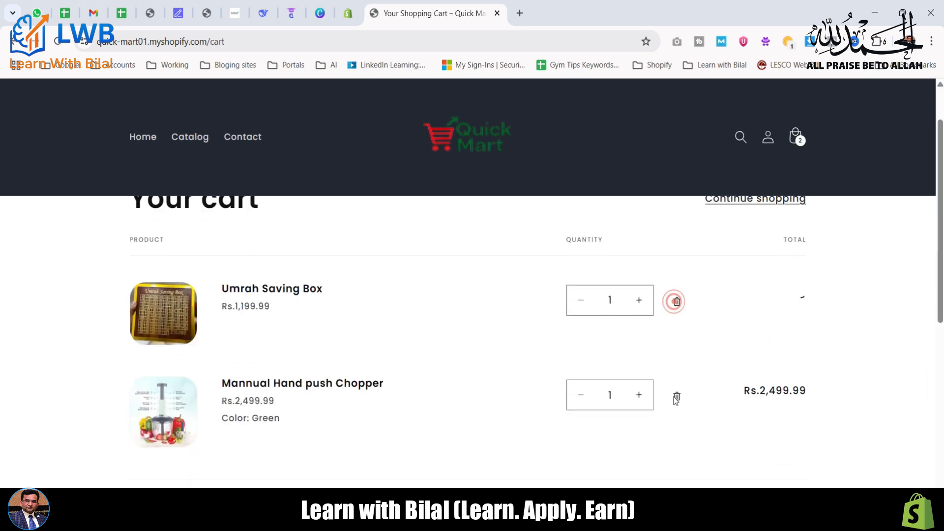
{"action": "left_click", "coordinate": [677, 301]}
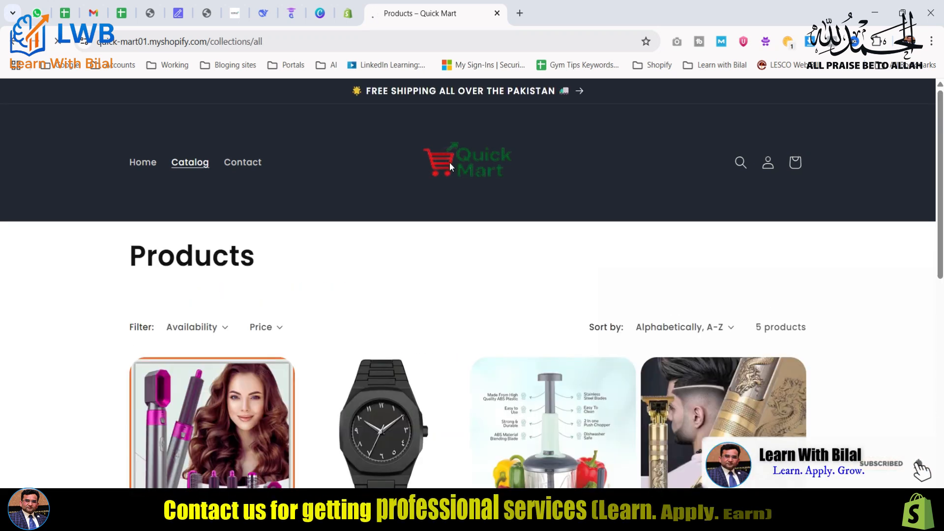
Open the Mannual Hand push Chopper from the catalog and start a Cash on Delivery order for two green ones
{"action": "left_click", "coordinate": [450, 167]}
{"action": "left_click", "coordinate": [189, 164]}
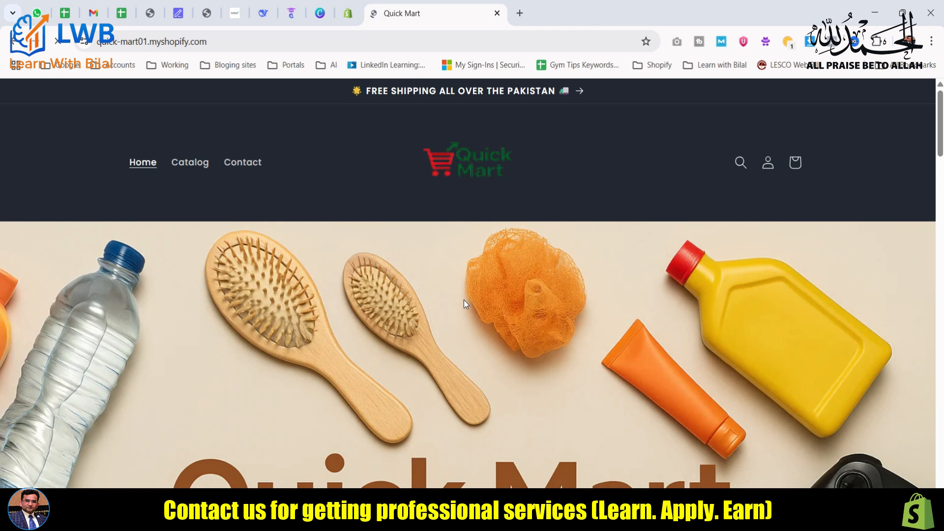
{"action": "scroll", "coordinate": [498, 315], "scroll_direction": "down", "scroll_amount": 2}
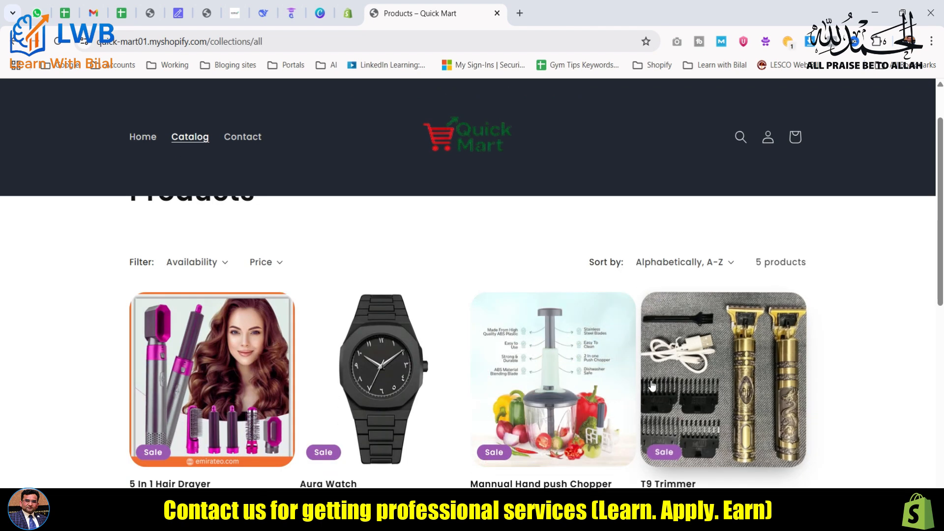
{"action": "left_click", "coordinate": [553, 366]}
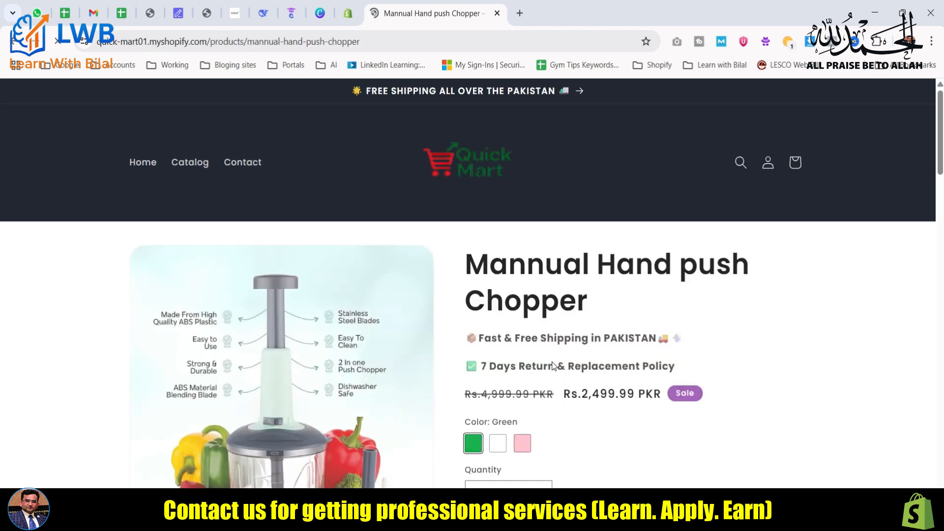
{"action": "scroll", "coordinate": [536, 350], "scroll_direction": "down", "scroll_amount": 4}
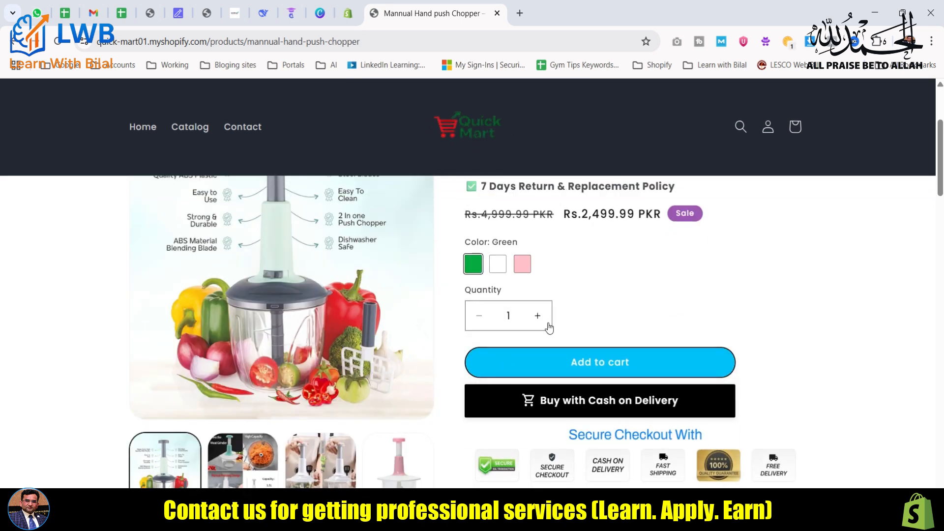
{"action": "left_click", "coordinate": [538, 317]}
{"action": "left_click", "coordinate": [573, 402]}
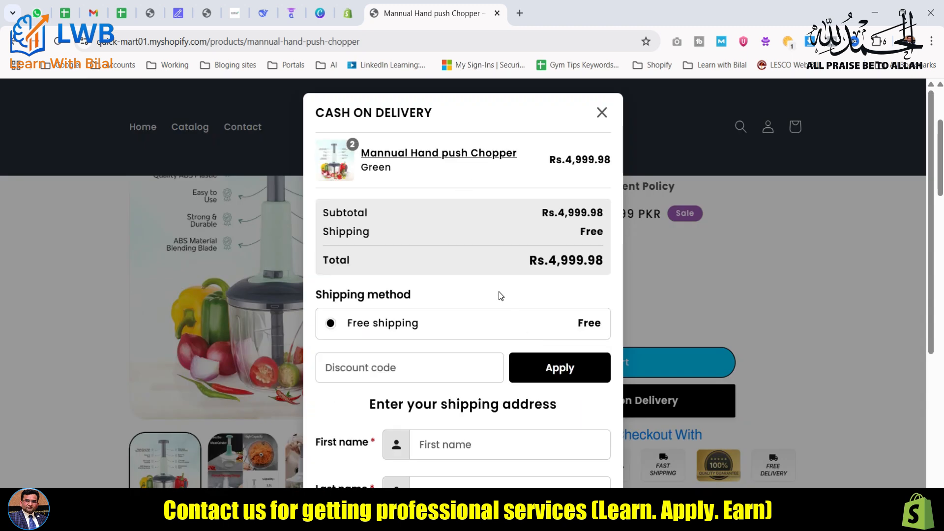
Check the shipping charge in the Cash on Delivery form and apply the discount code QuickMart005
{"action": "double_click", "coordinate": [325, 231]}
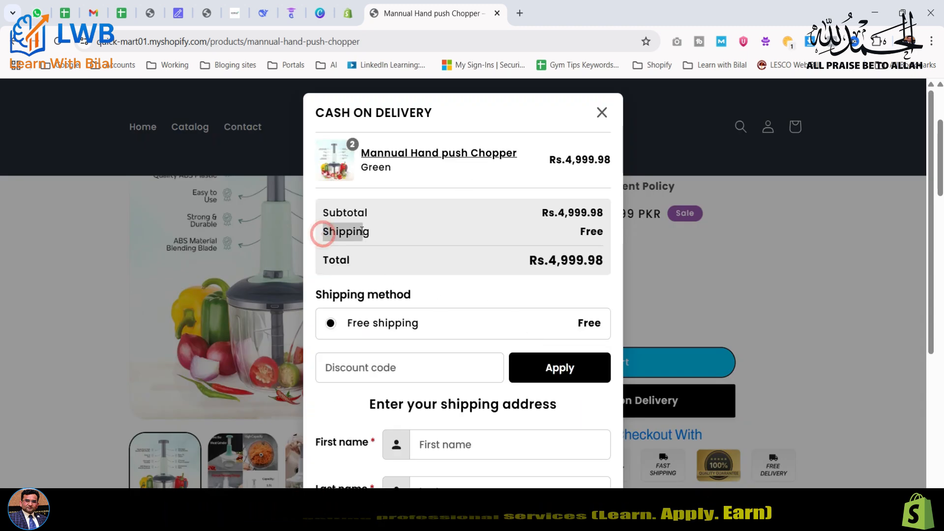
{"action": "double_click", "coordinate": [590, 232]}
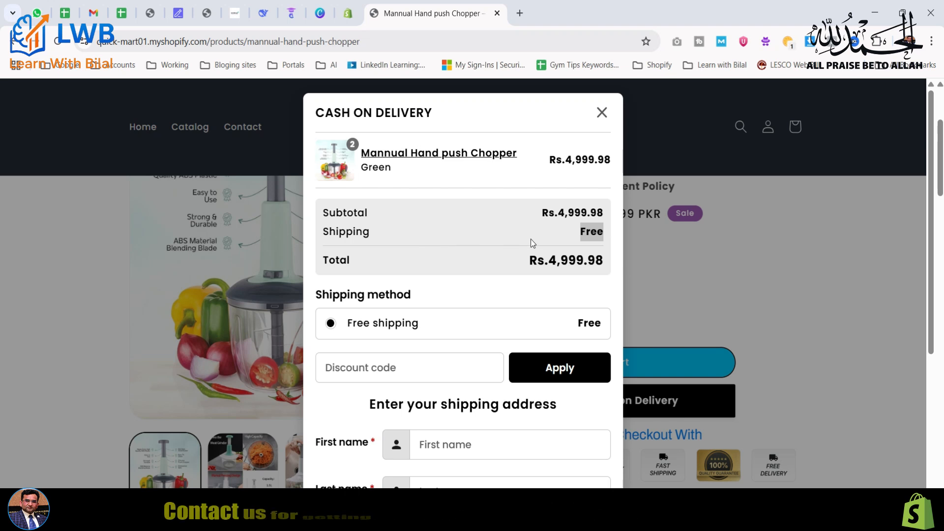
{"action": "left_click", "coordinate": [386, 366]}
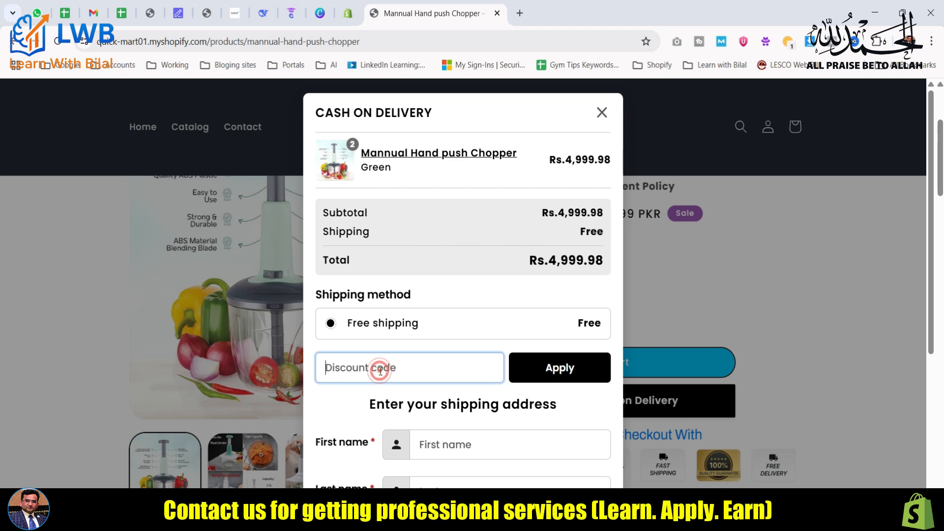
{"action": "type", "text": "QuickMart003"}
{"action": "key", "text": "Return"}
Review the order form with the code applied, from order summary to order completion, and close the form
{"action": "scroll", "coordinate": [389, 357], "scroll_direction": "down", "scroll_amount": 1}
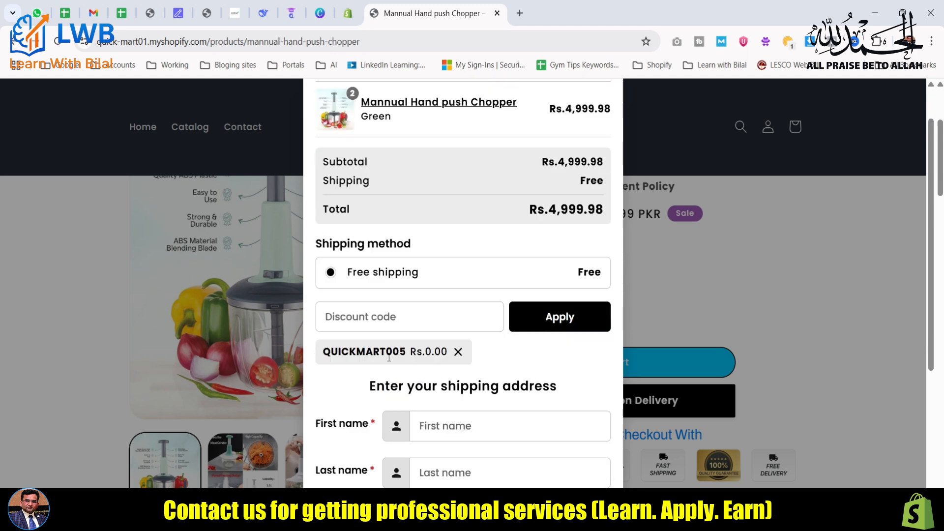
{"action": "scroll", "coordinate": [389, 358], "scroll_direction": "down", "scroll_amount": 1}
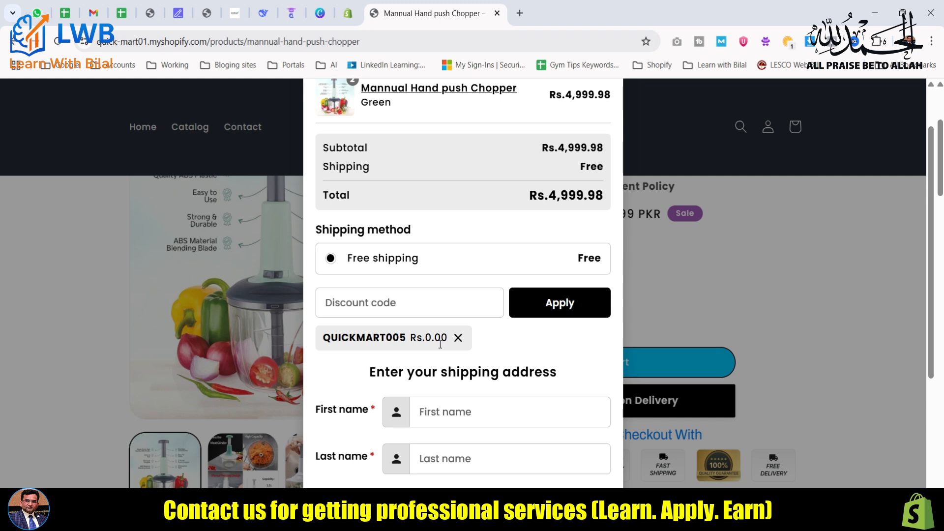
{"action": "scroll", "coordinate": [439, 346], "scroll_direction": "down", "scroll_amount": 5}
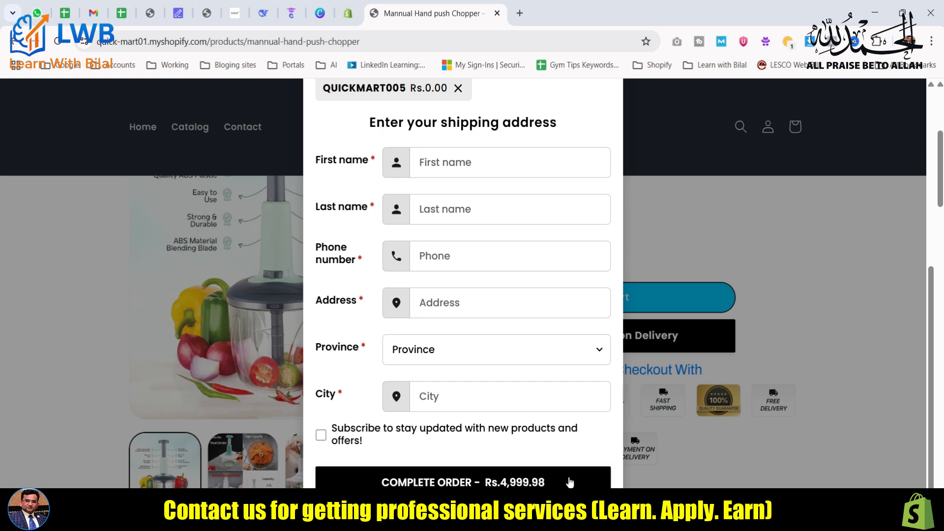
{"action": "scroll", "coordinate": [543, 382], "scroll_direction": "up", "scroll_amount": 5}
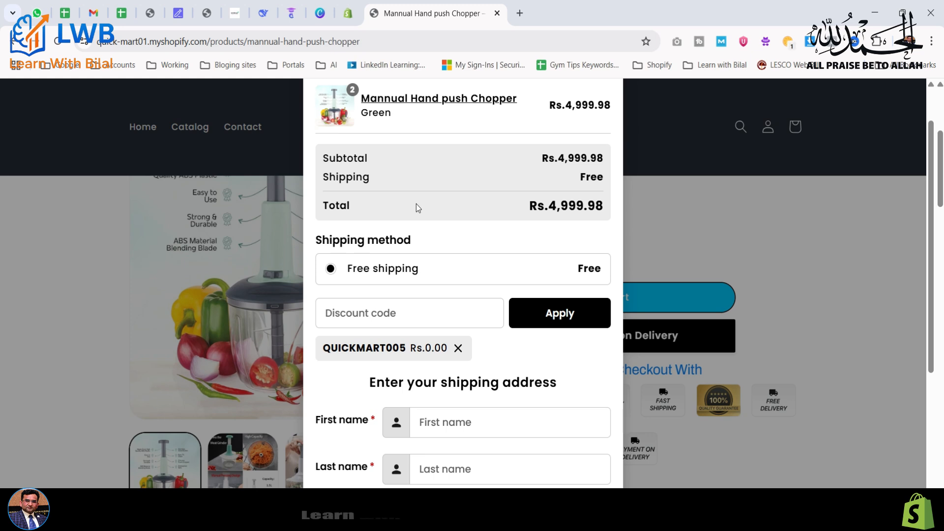
{"action": "scroll", "coordinate": [416, 203], "scroll_direction": "up", "scroll_amount": 2}
{"action": "left_click", "coordinate": [601, 113]}
Open the Aura Watch from the storefront catalog, view its Cash on Delivery form and close it
{"action": "key", "text": "ctrl+shift+Tab"}
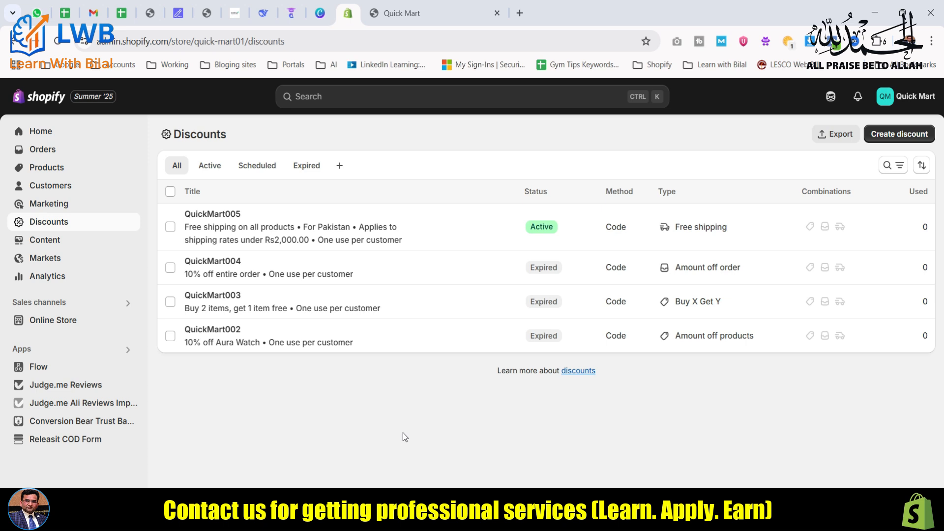
{"action": "left_click", "coordinate": [396, 13]}
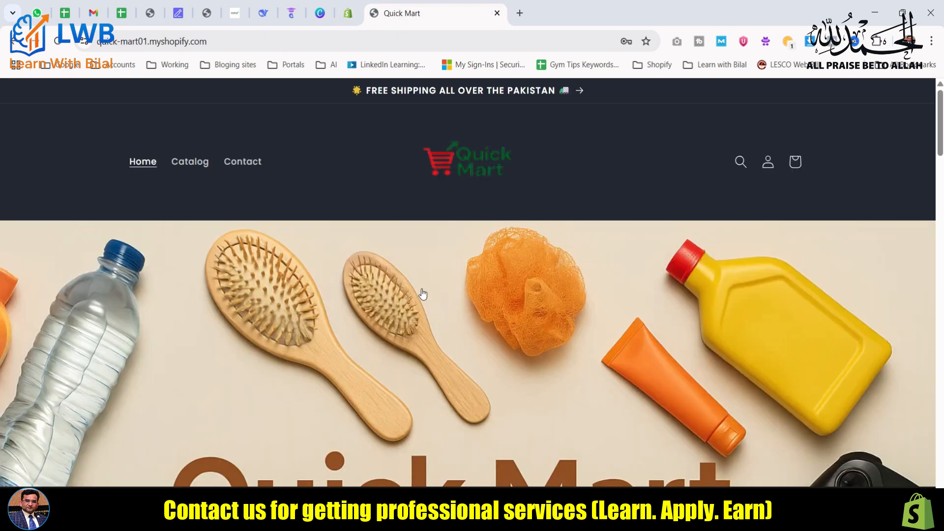
{"action": "left_click", "coordinate": [191, 164]}
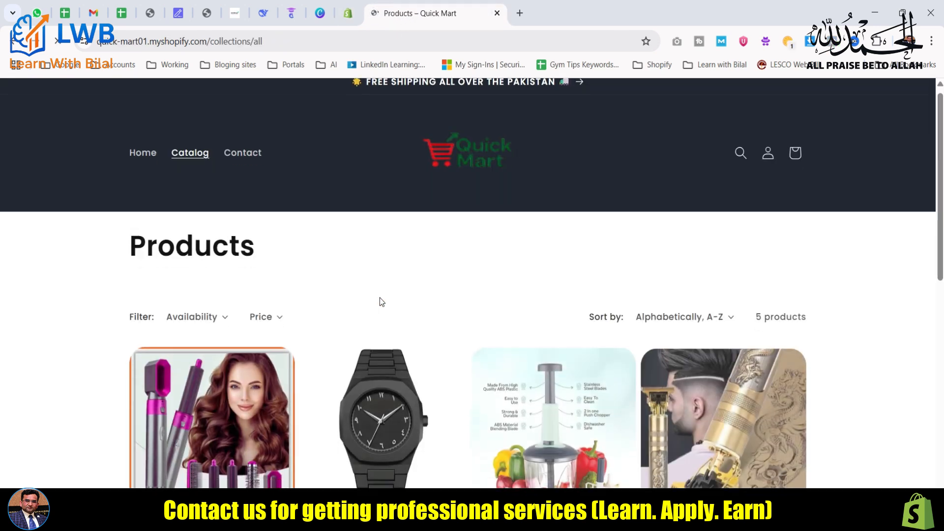
{"action": "scroll", "coordinate": [380, 297], "scroll_direction": "down", "scroll_amount": 1}
{"action": "left_click", "coordinate": [329, 351]}
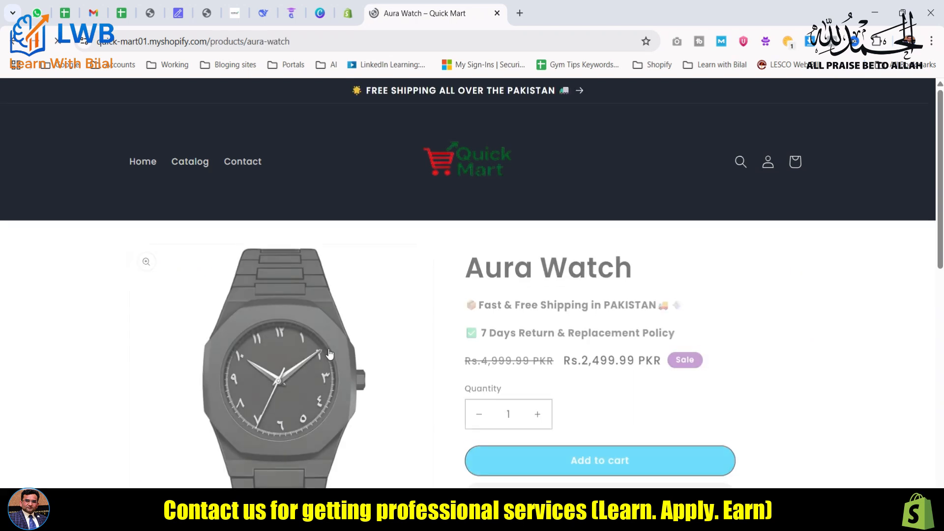
{"action": "scroll", "coordinate": [330, 354], "scroll_direction": "down", "scroll_amount": 1}
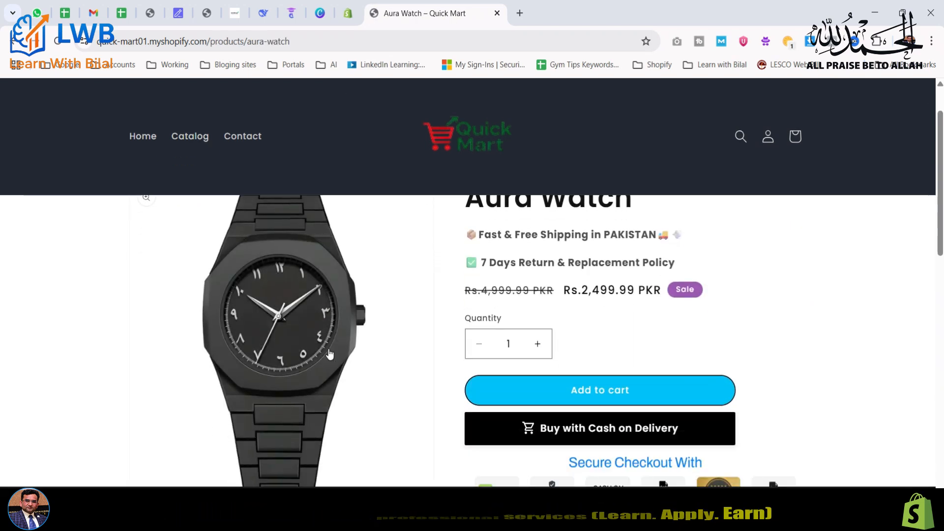
{"action": "left_click", "coordinate": [580, 430]}
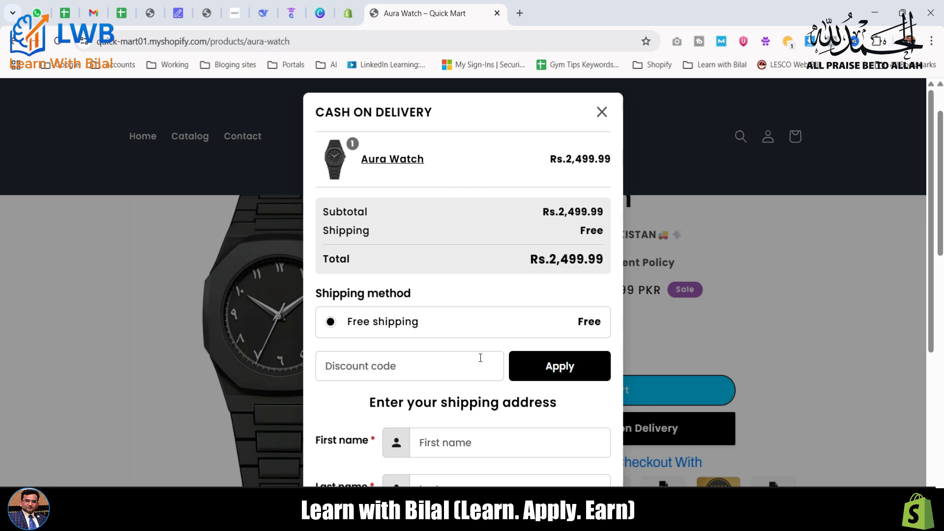
{"action": "left_click", "coordinate": [602, 112]}
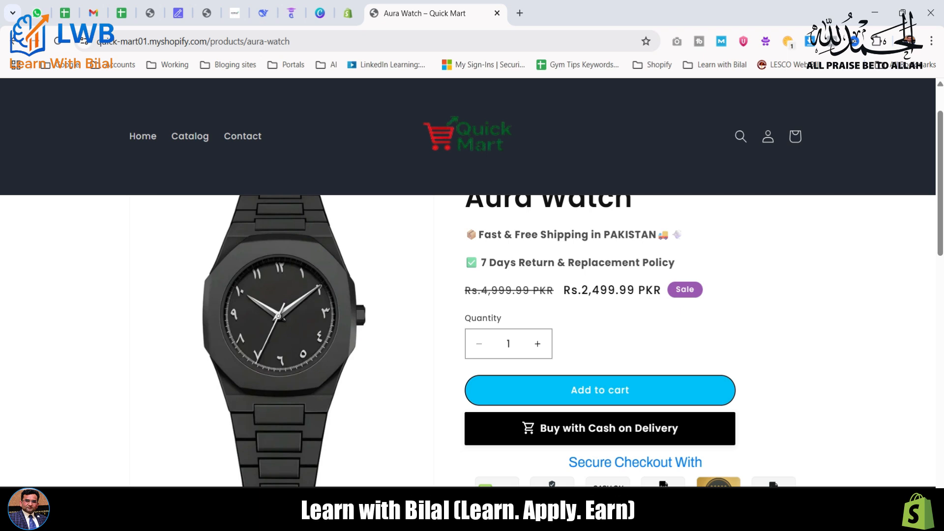
Switch to the Shopify admin and start a new downsell in the Sales Booster section of Releasit COD Form
{"action": "left_click", "coordinate": [348, 13]}
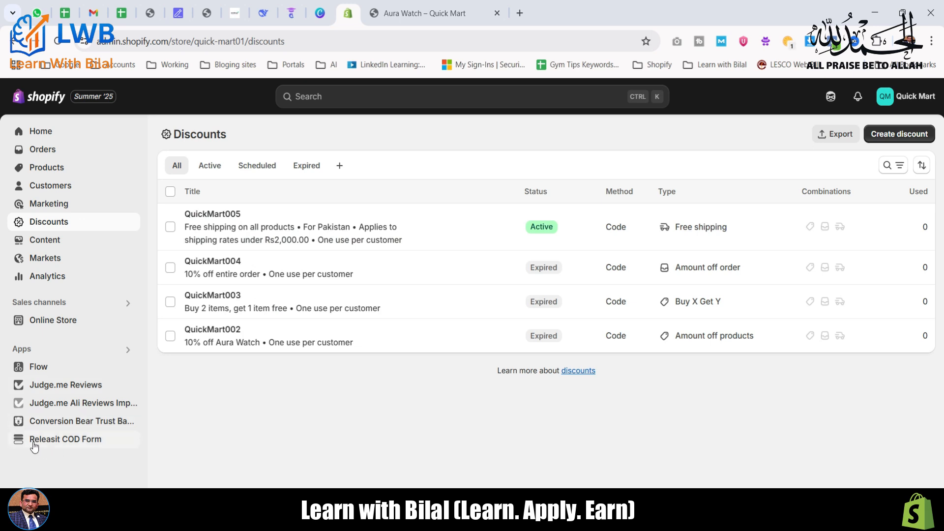
{"action": "left_click", "coordinate": [51, 448]}
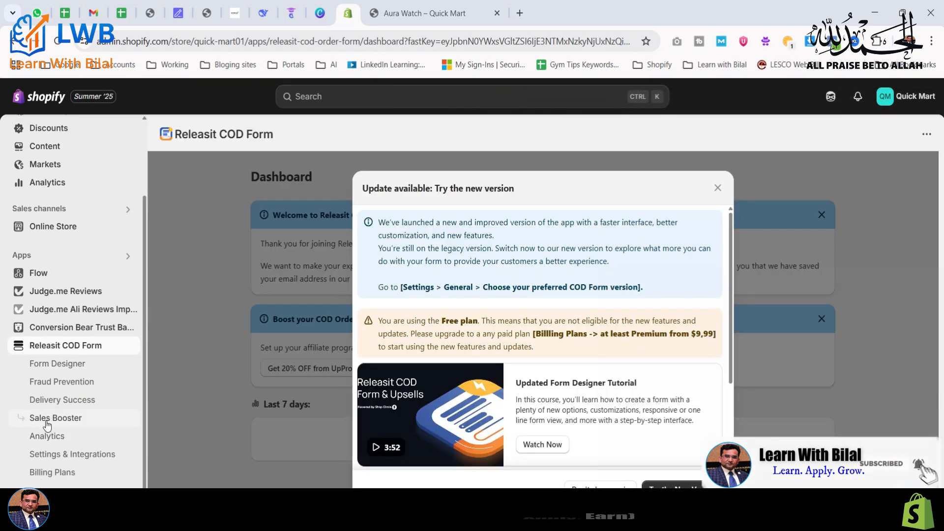
{"action": "left_click", "coordinate": [74, 424]}
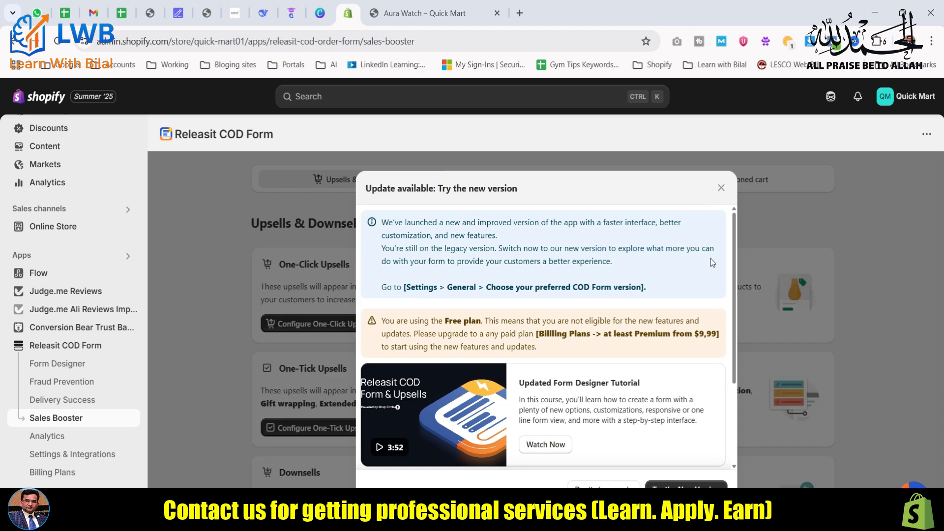
{"action": "left_click", "coordinate": [721, 189]}
{"action": "scroll", "coordinate": [435, 335], "scroll_direction": "down", "scroll_amount": 1}
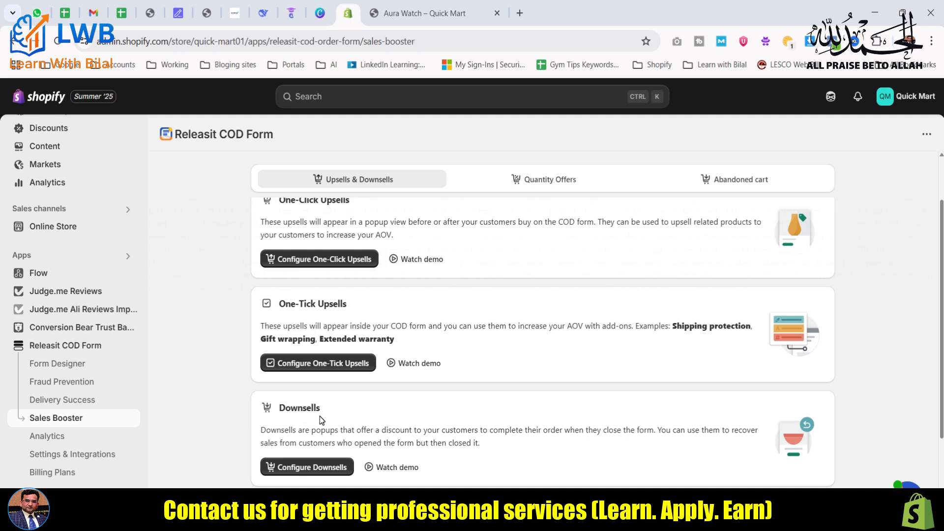
{"action": "left_click", "coordinate": [321, 469]}
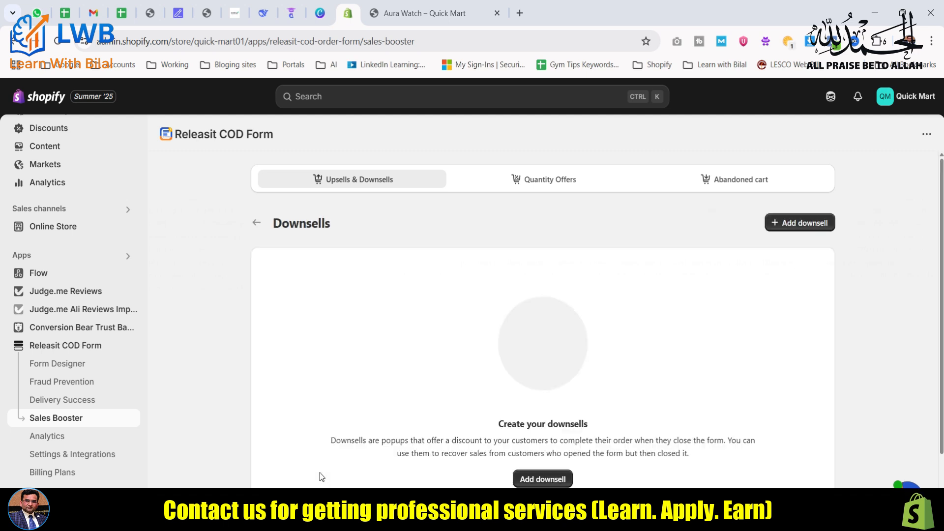
{"action": "left_click", "coordinate": [519, 480]}
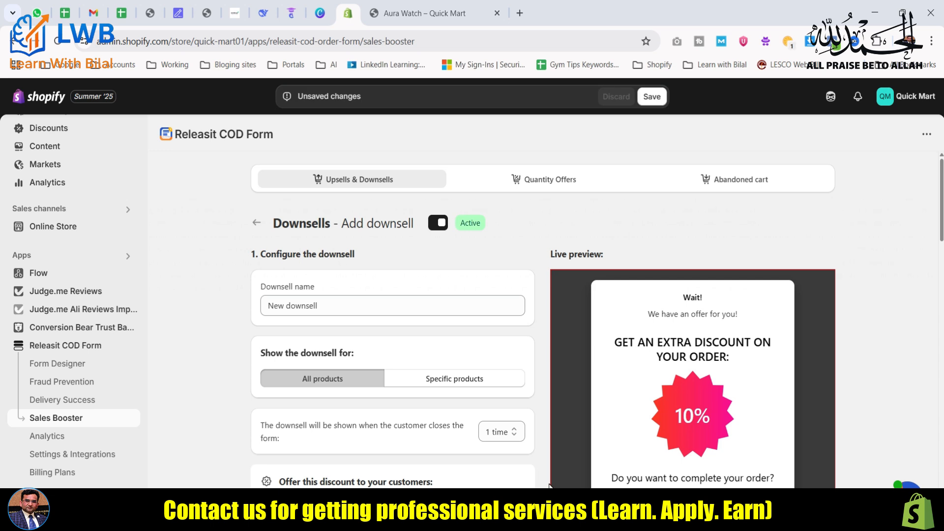
Set the downsell's percentage discount value to 20 and save it
{"action": "scroll", "coordinate": [413, 436], "scroll_direction": "down", "scroll_amount": 3}
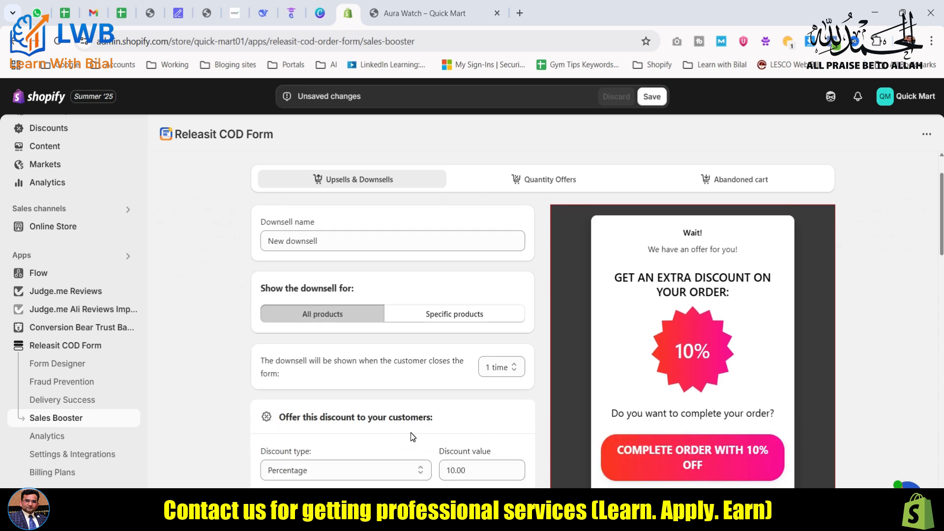
{"action": "left_click_drag", "start_coordinate": [455, 407], "coordinate": [448, 407]}
{"action": "type", "text": "20"}
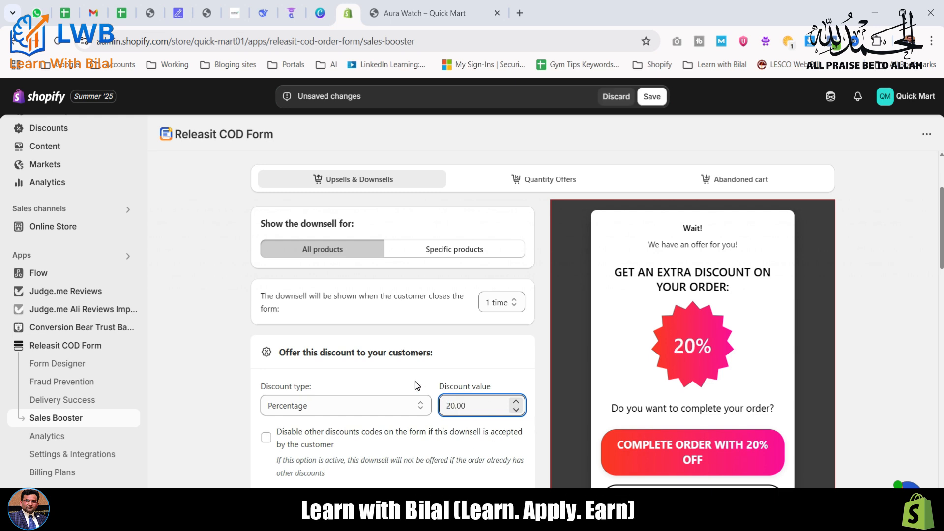
{"action": "scroll", "coordinate": [442, 383], "scroll_direction": "down", "scroll_amount": 2}
{"action": "scroll", "coordinate": [427, 386], "scroll_direction": "down", "scroll_amount": 4}
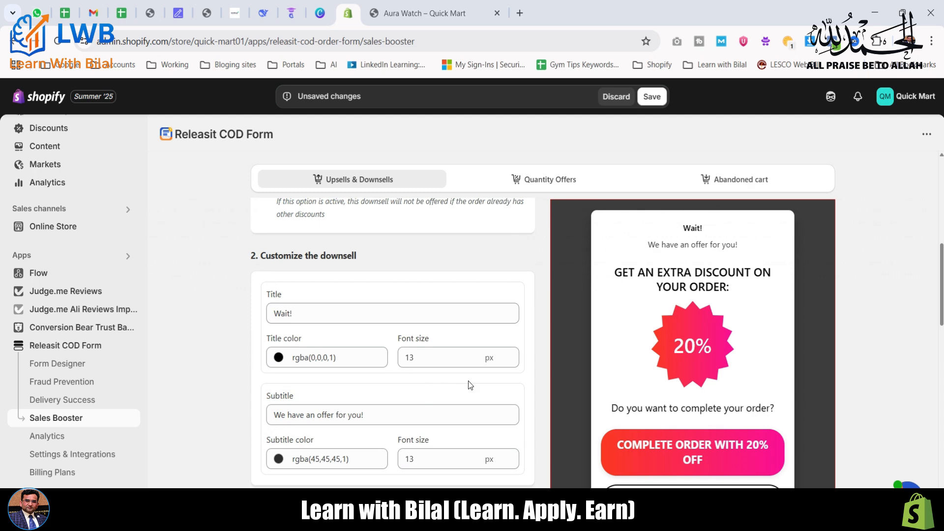
{"action": "scroll", "coordinate": [469, 384], "scroll_direction": "up", "scroll_amount": 3}
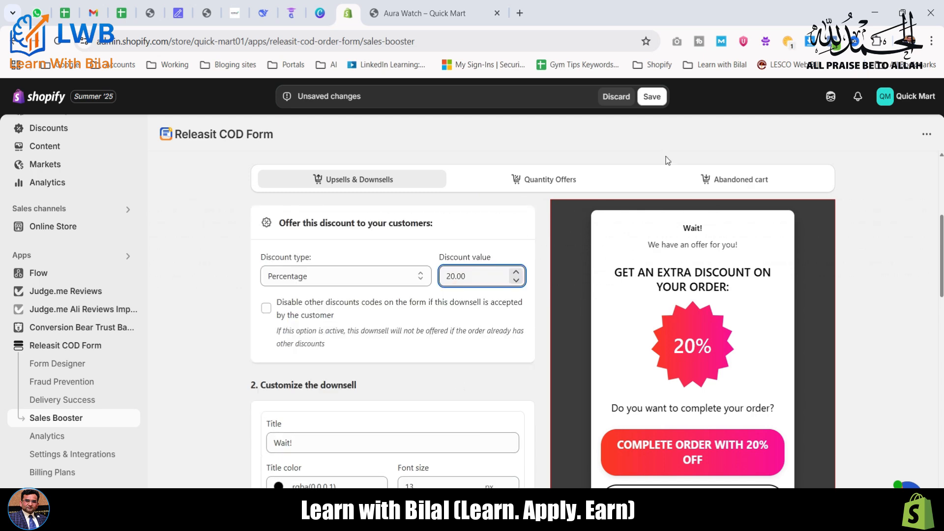
{"action": "left_click", "coordinate": [652, 97]}
Restrict the downsell to the specific product 5 In 1 Hair Drayer and save the change
{"action": "scroll", "coordinate": [394, 329], "scroll_direction": "up", "scroll_amount": 3}
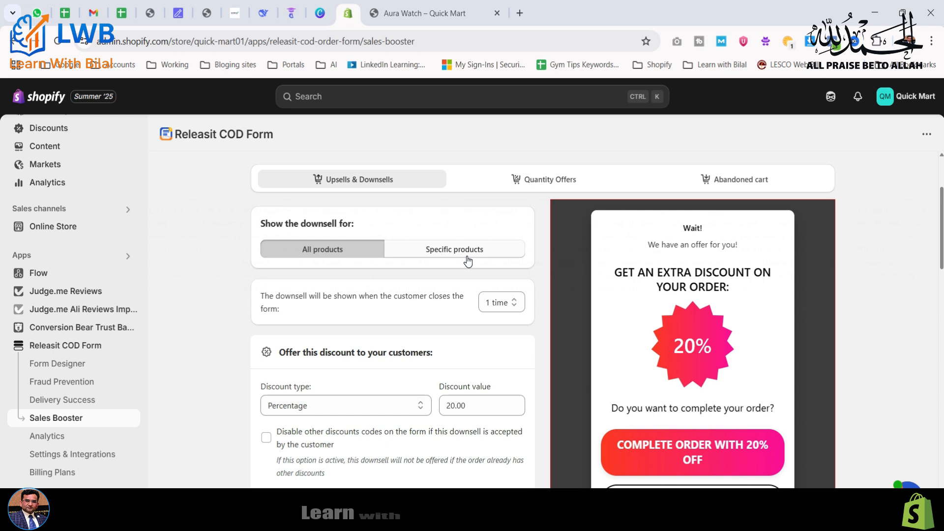
{"action": "left_click", "coordinate": [451, 252]}
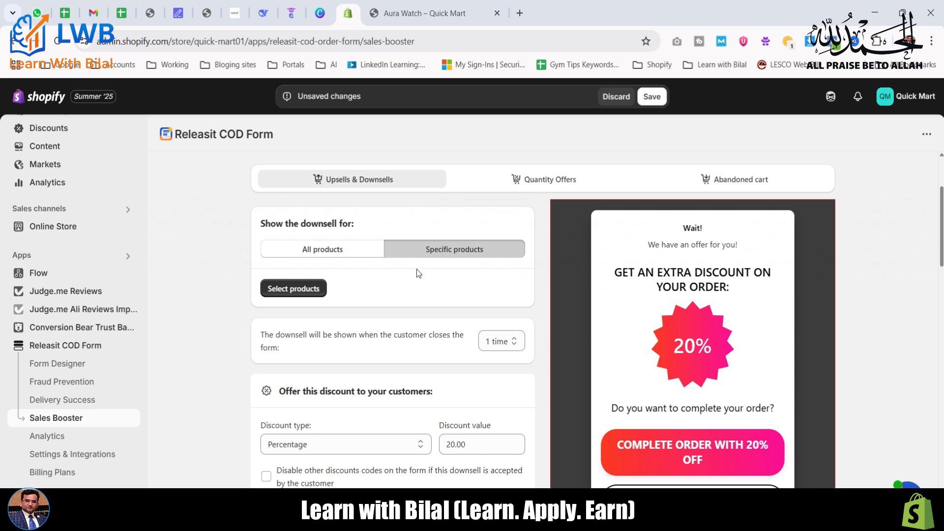
{"action": "left_click", "coordinate": [294, 290]}
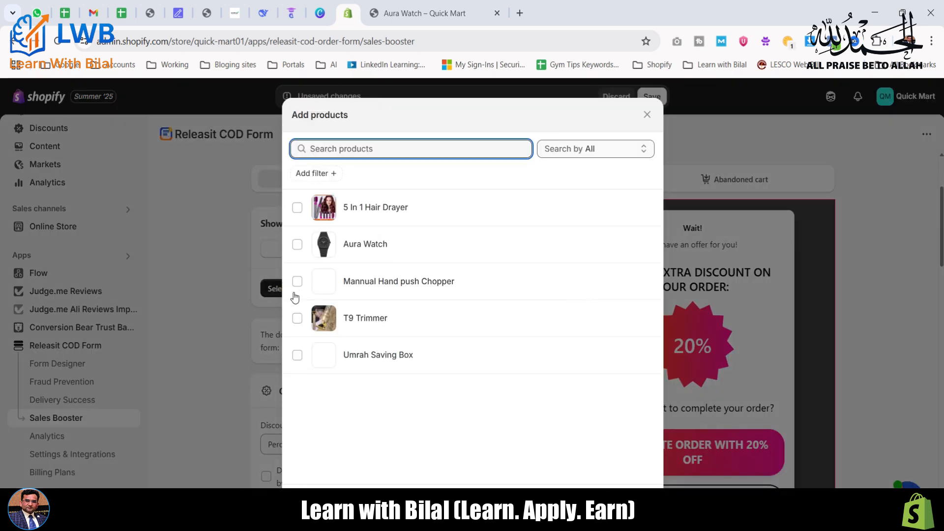
{"action": "left_click", "coordinate": [358, 209]}
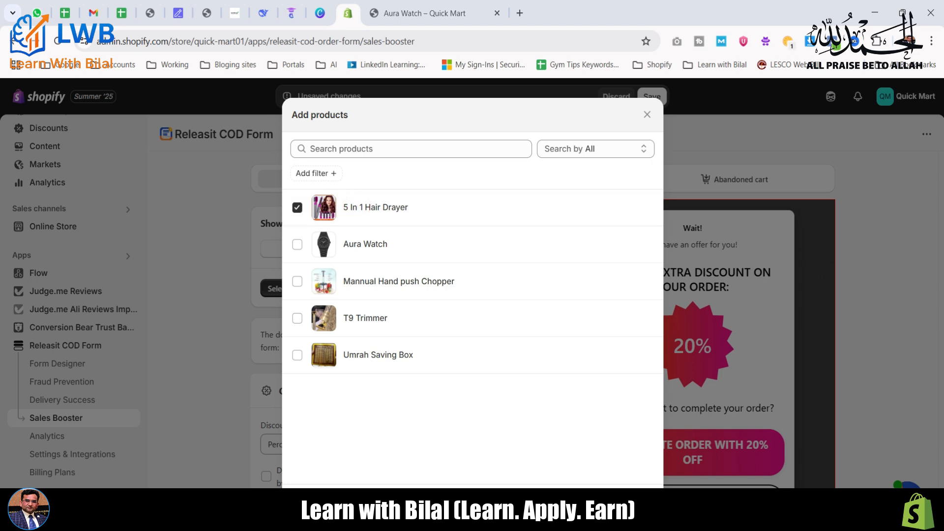
{"action": "left_click", "coordinate": [640, 500]}
{"action": "left_click", "coordinate": [653, 97]}
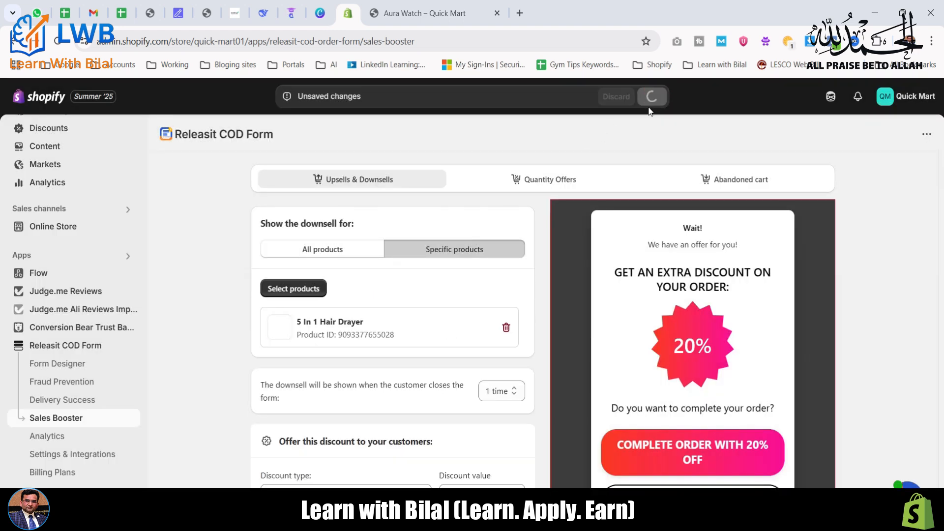
Switch to the storefront, open the 5 In 1 Hair Drayer from the catalog and start a Cash on Delivery order for it
{"action": "left_click", "coordinate": [419, 13]}
{"action": "left_click", "coordinate": [189, 142]}
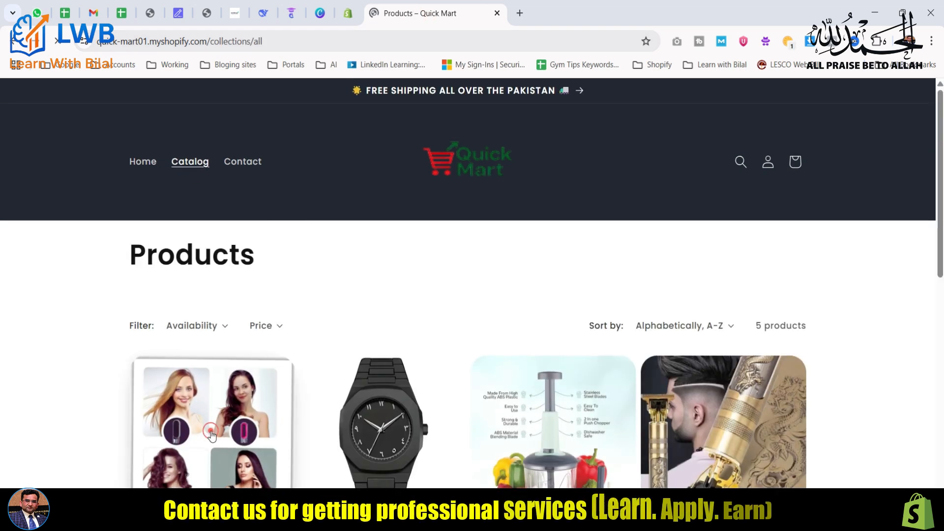
{"action": "left_click", "coordinate": [210, 435]}
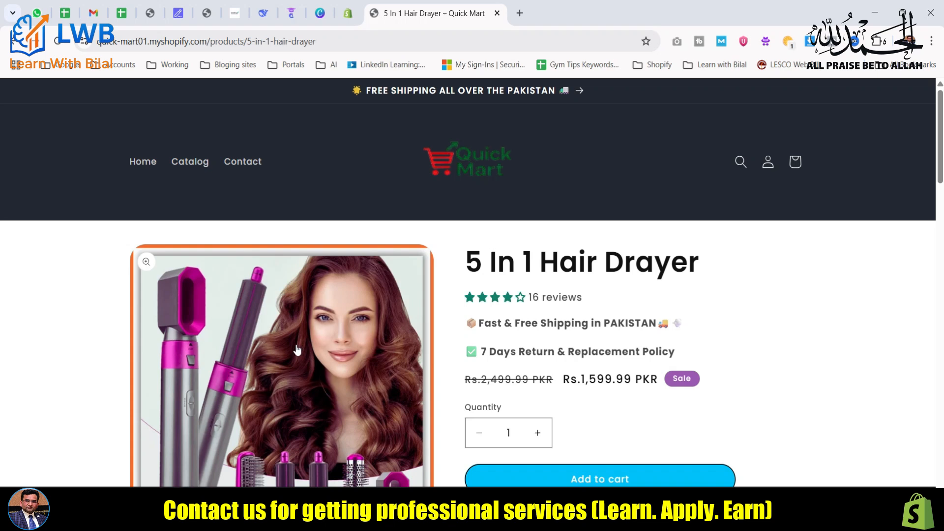
{"action": "scroll", "coordinate": [297, 350], "scroll_direction": "down", "scroll_amount": 1}
{"action": "left_click", "coordinate": [559, 459]}
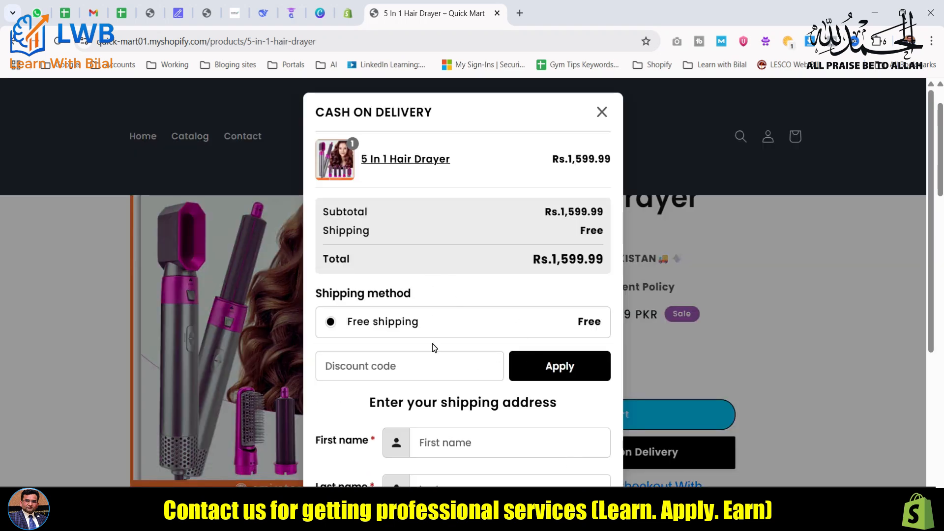
Close the order form to bring up the downsell offer, accept the 20% discount and review the order form
{"action": "left_click", "coordinate": [601, 111]}
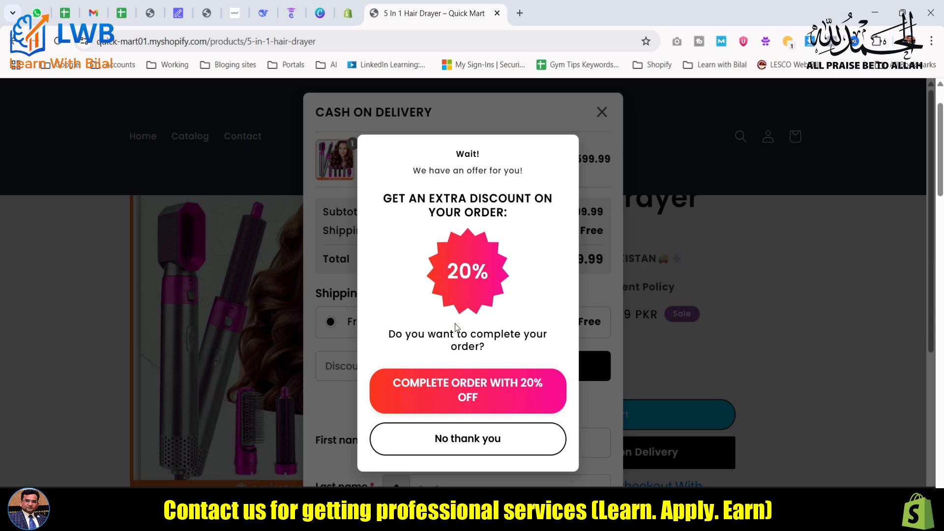
{"action": "left_click", "coordinate": [508, 397]}
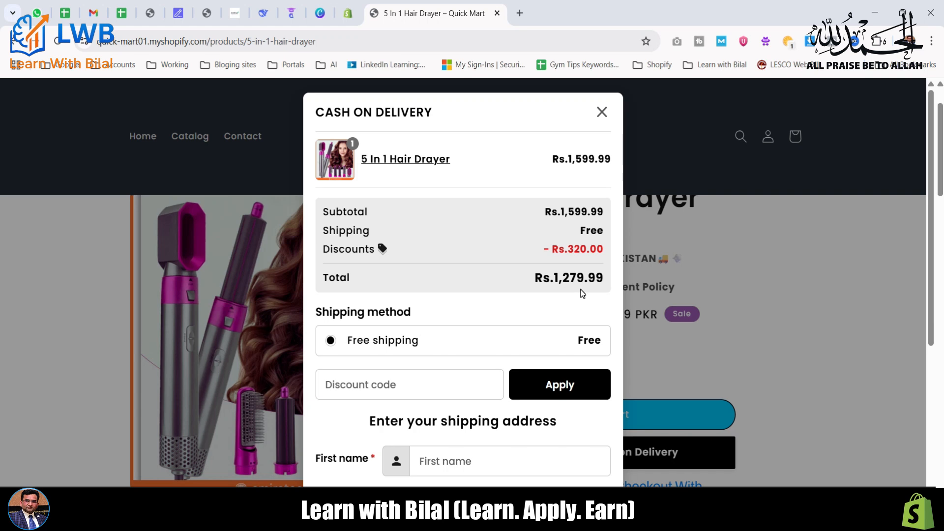
{"action": "scroll", "coordinate": [483, 298], "scroll_direction": "down", "scroll_amount": 4}
{"action": "scroll", "coordinate": [431, 253], "scroll_direction": "down", "scroll_amount": 2}
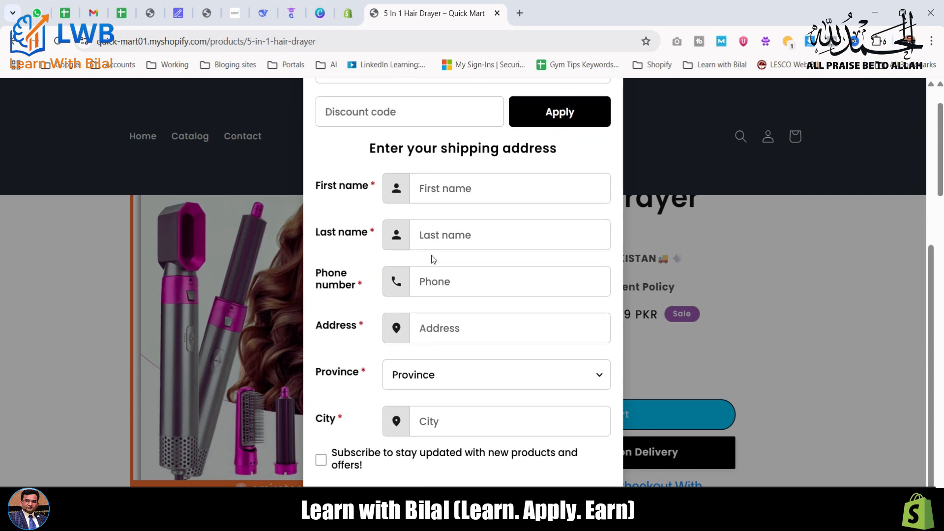
{"action": "scroll", "coordinate": [526, 278], "scroll_direction": "up", "scroll_amount": 6}
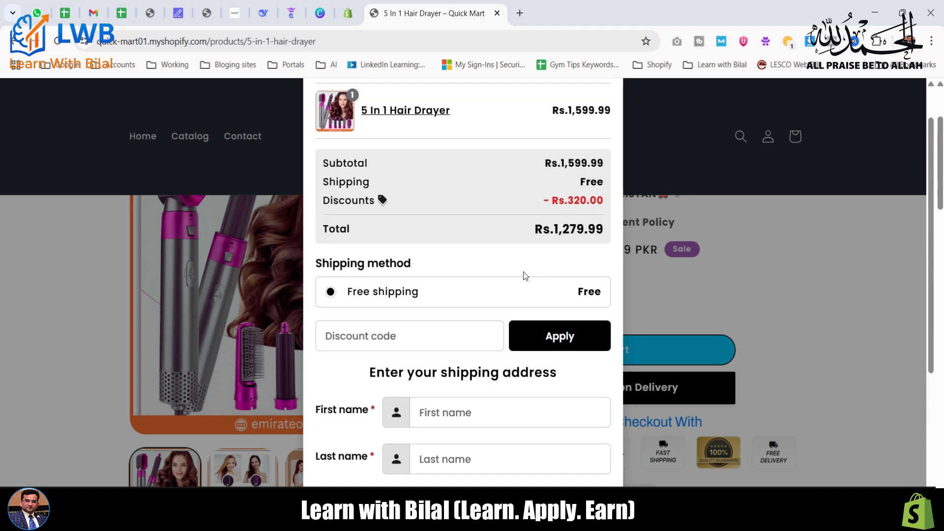